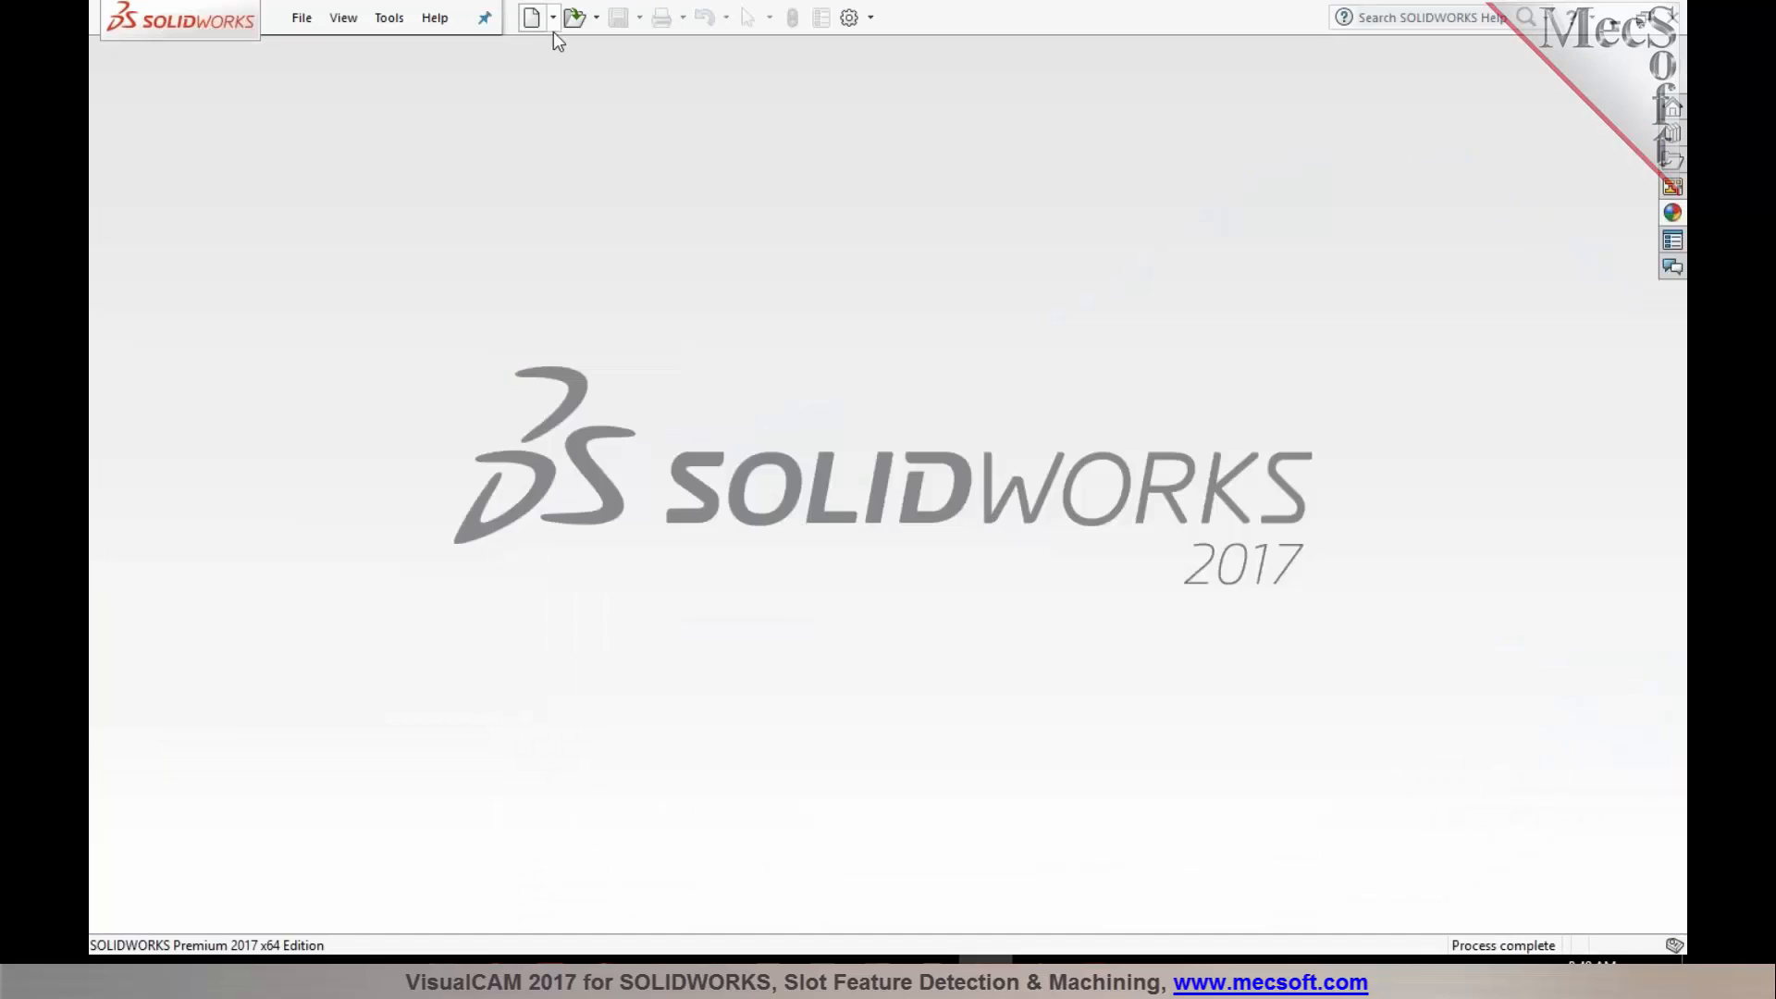
Open the part file Plate 2.SLDPRT from the FeatureDetection_Machining folder.
left_click(571, 18)
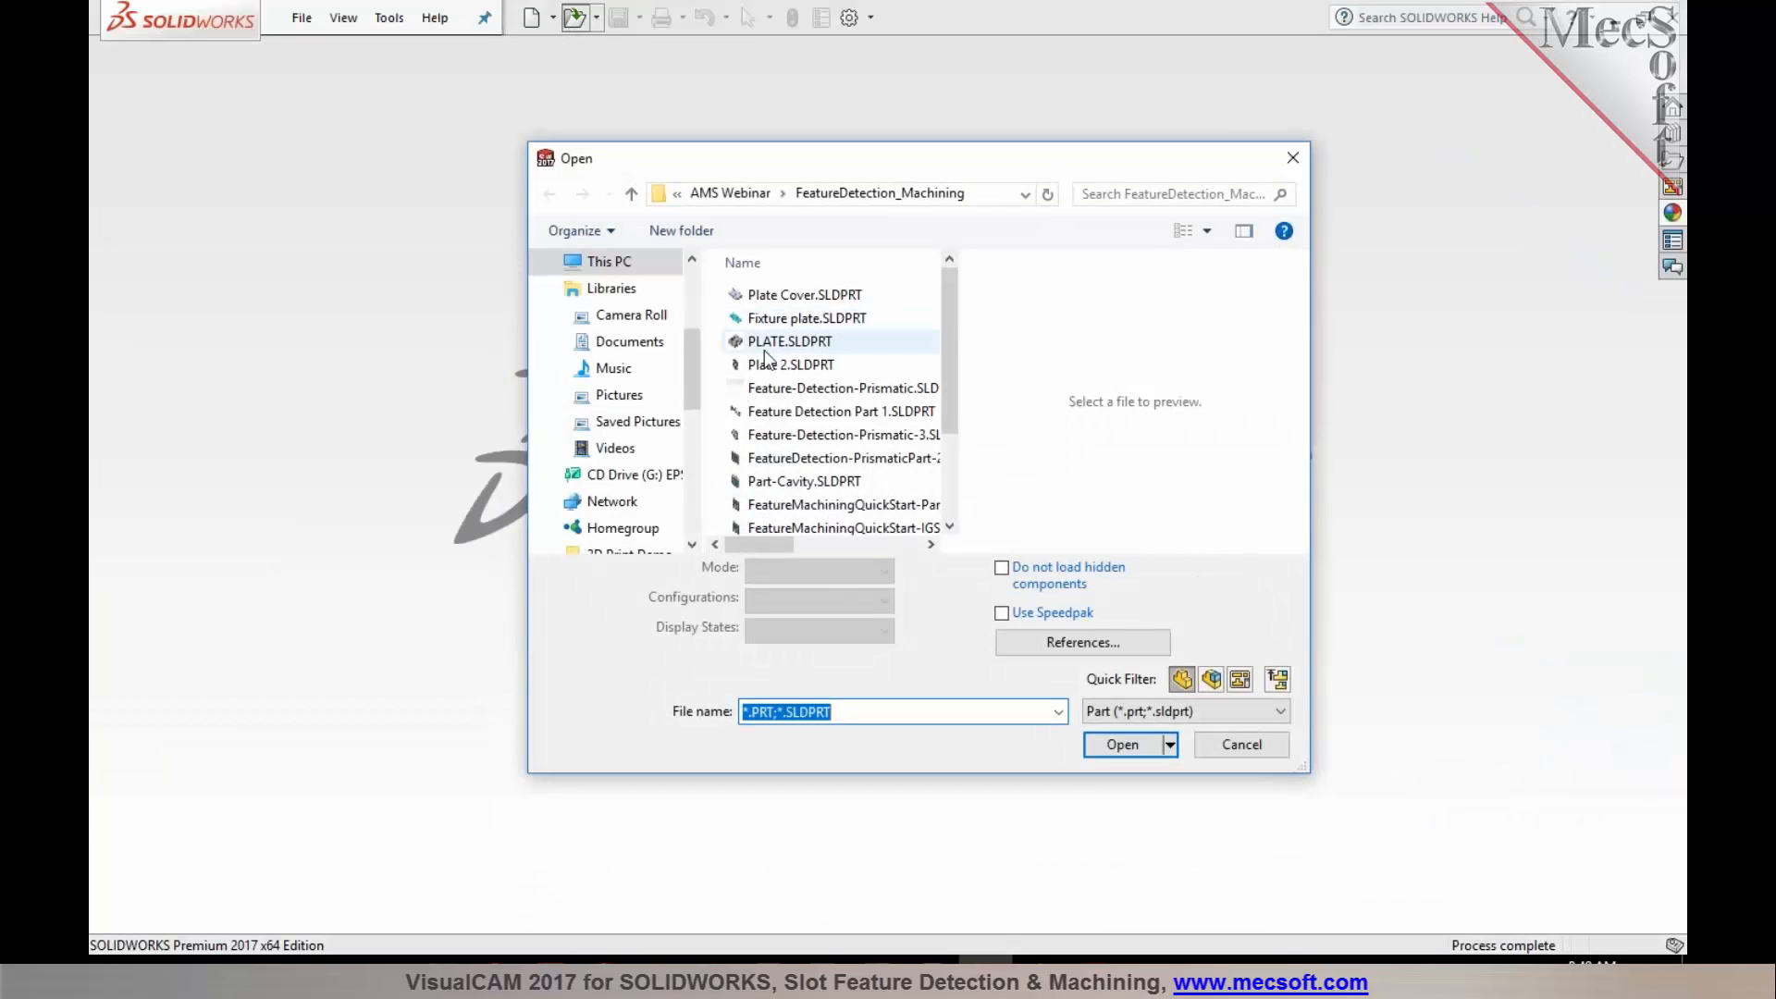
left_click(777, 368)
left_click(1117, 706)
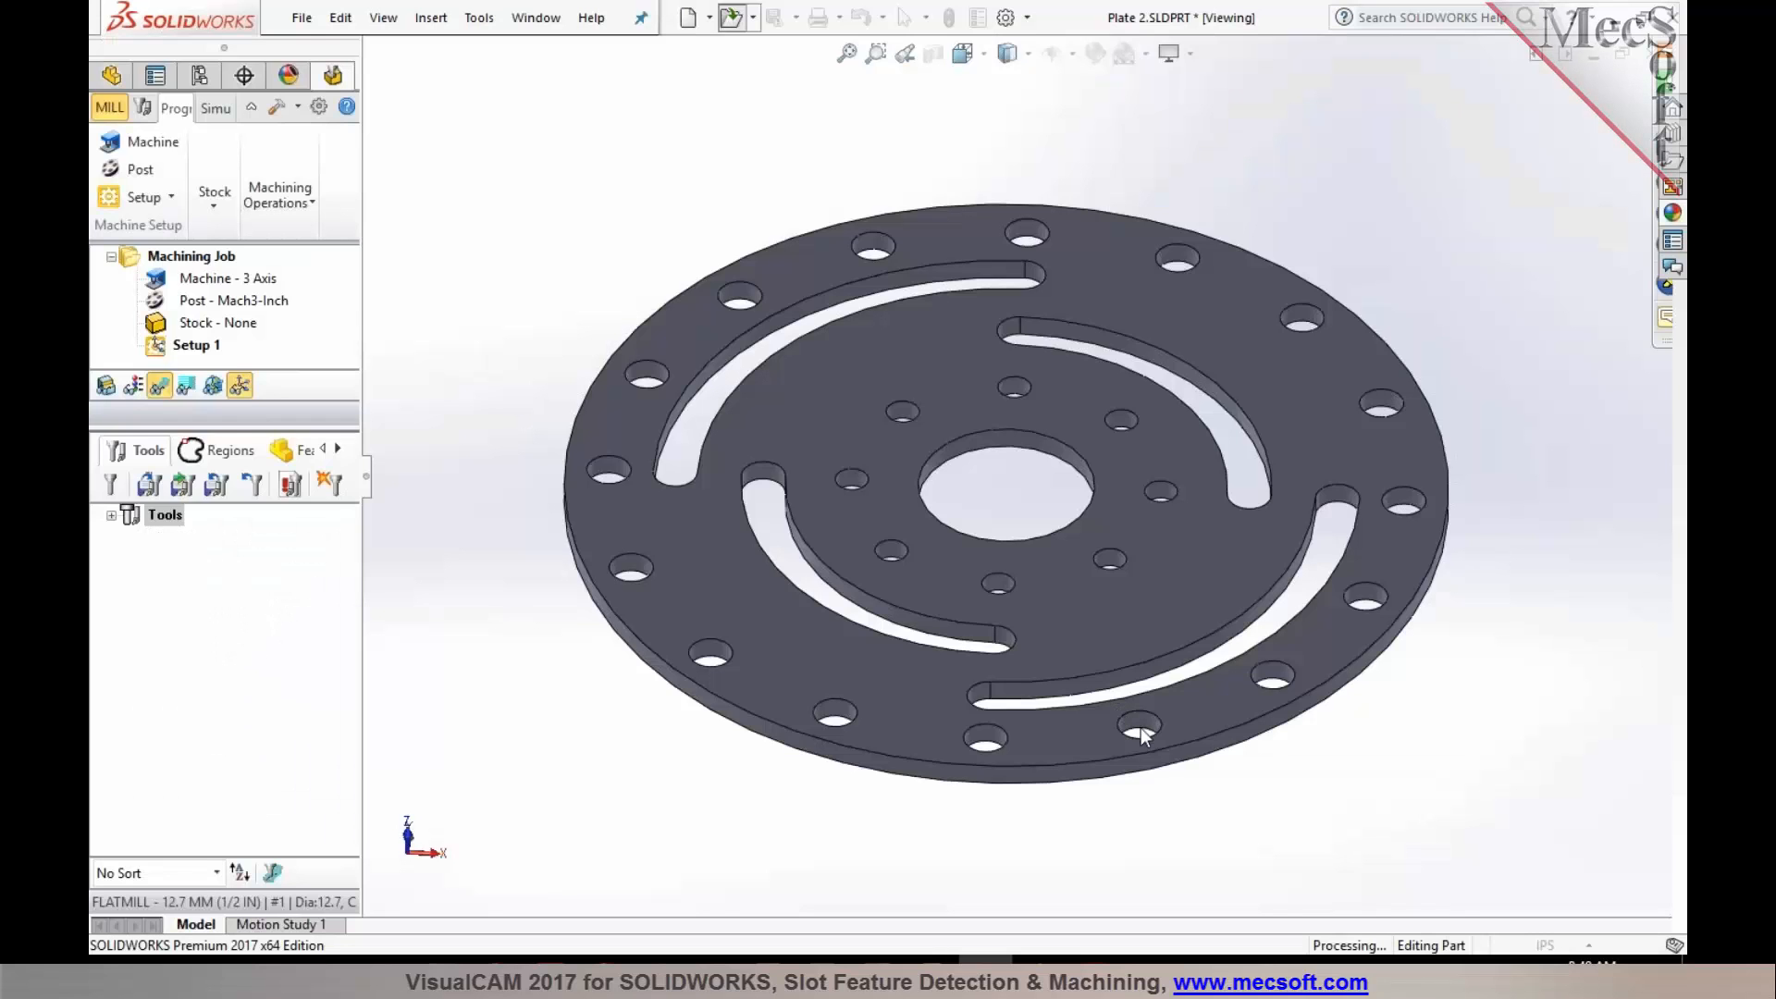
Examine the round plate's curved slots, hole patterns and central bore.
scroll(1260, 809, "up", 3)
middle_click_drag(1260, 809, 1063, 767)
scroll(931, 502, "down", 2)
scroll(931, 503, "down", 3)
middle_click_drag(1129, 589, 1155, 630)
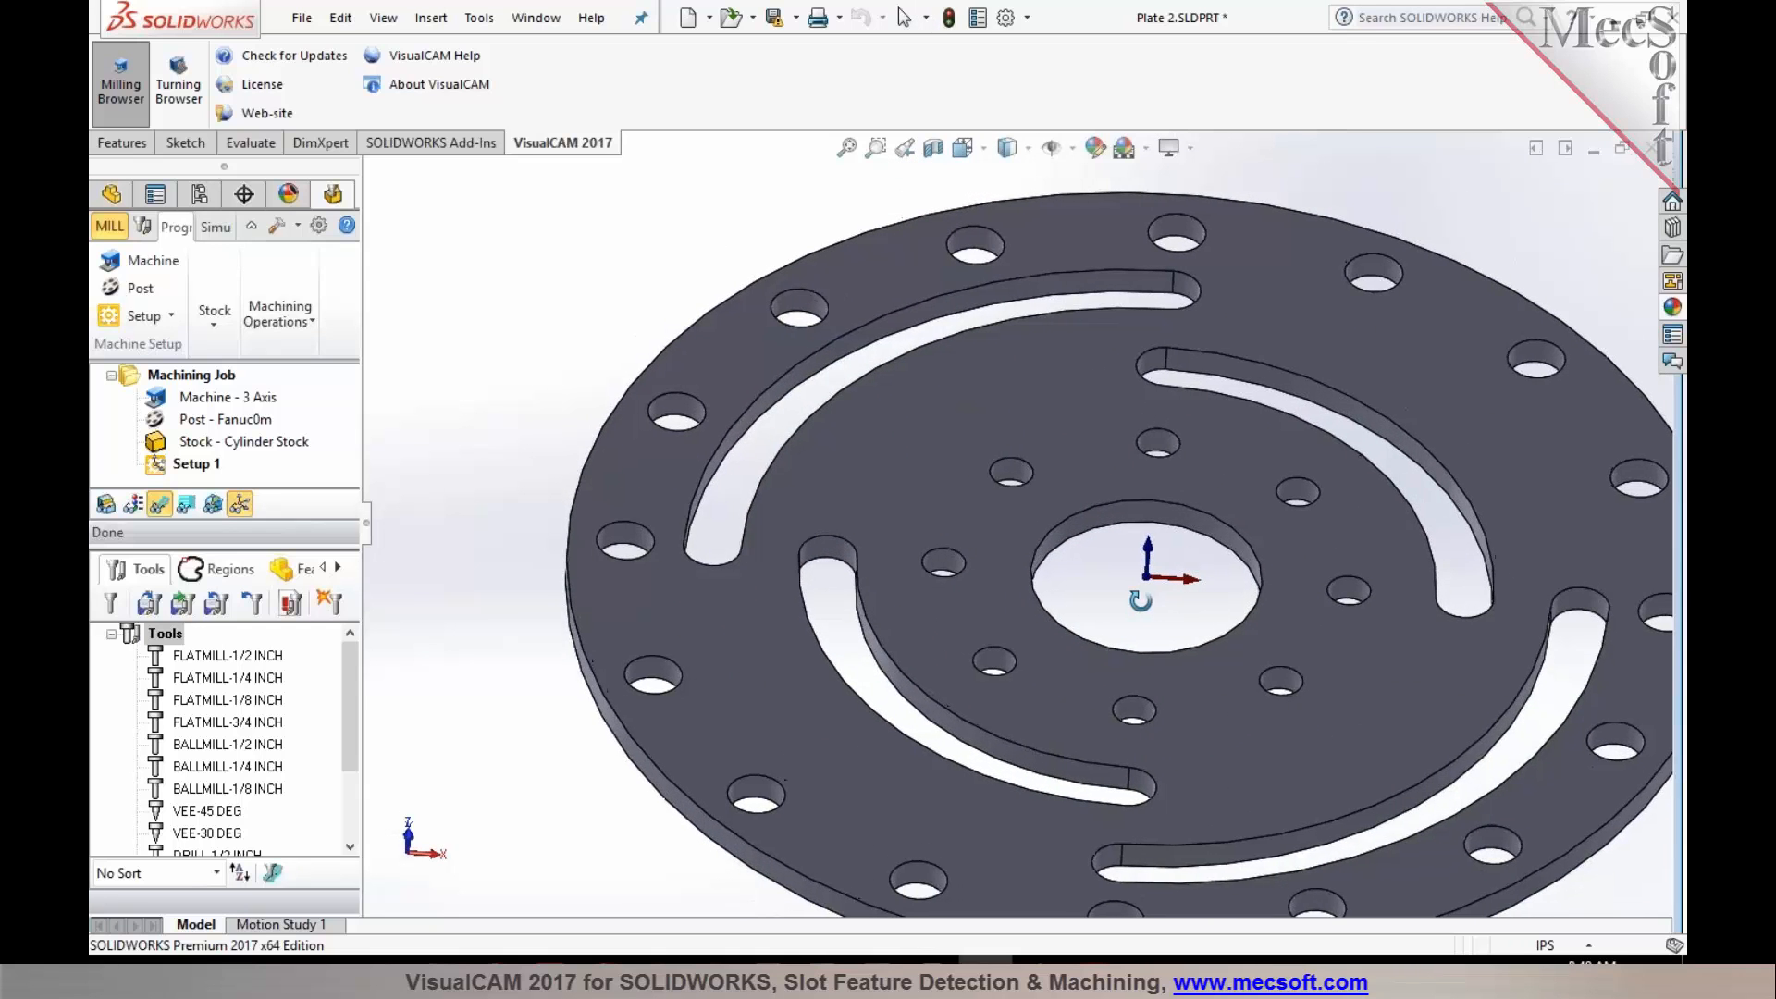
scroll(1068, 564, "up", 4)
middle_click_drag(1069, 564, 1074, 570)
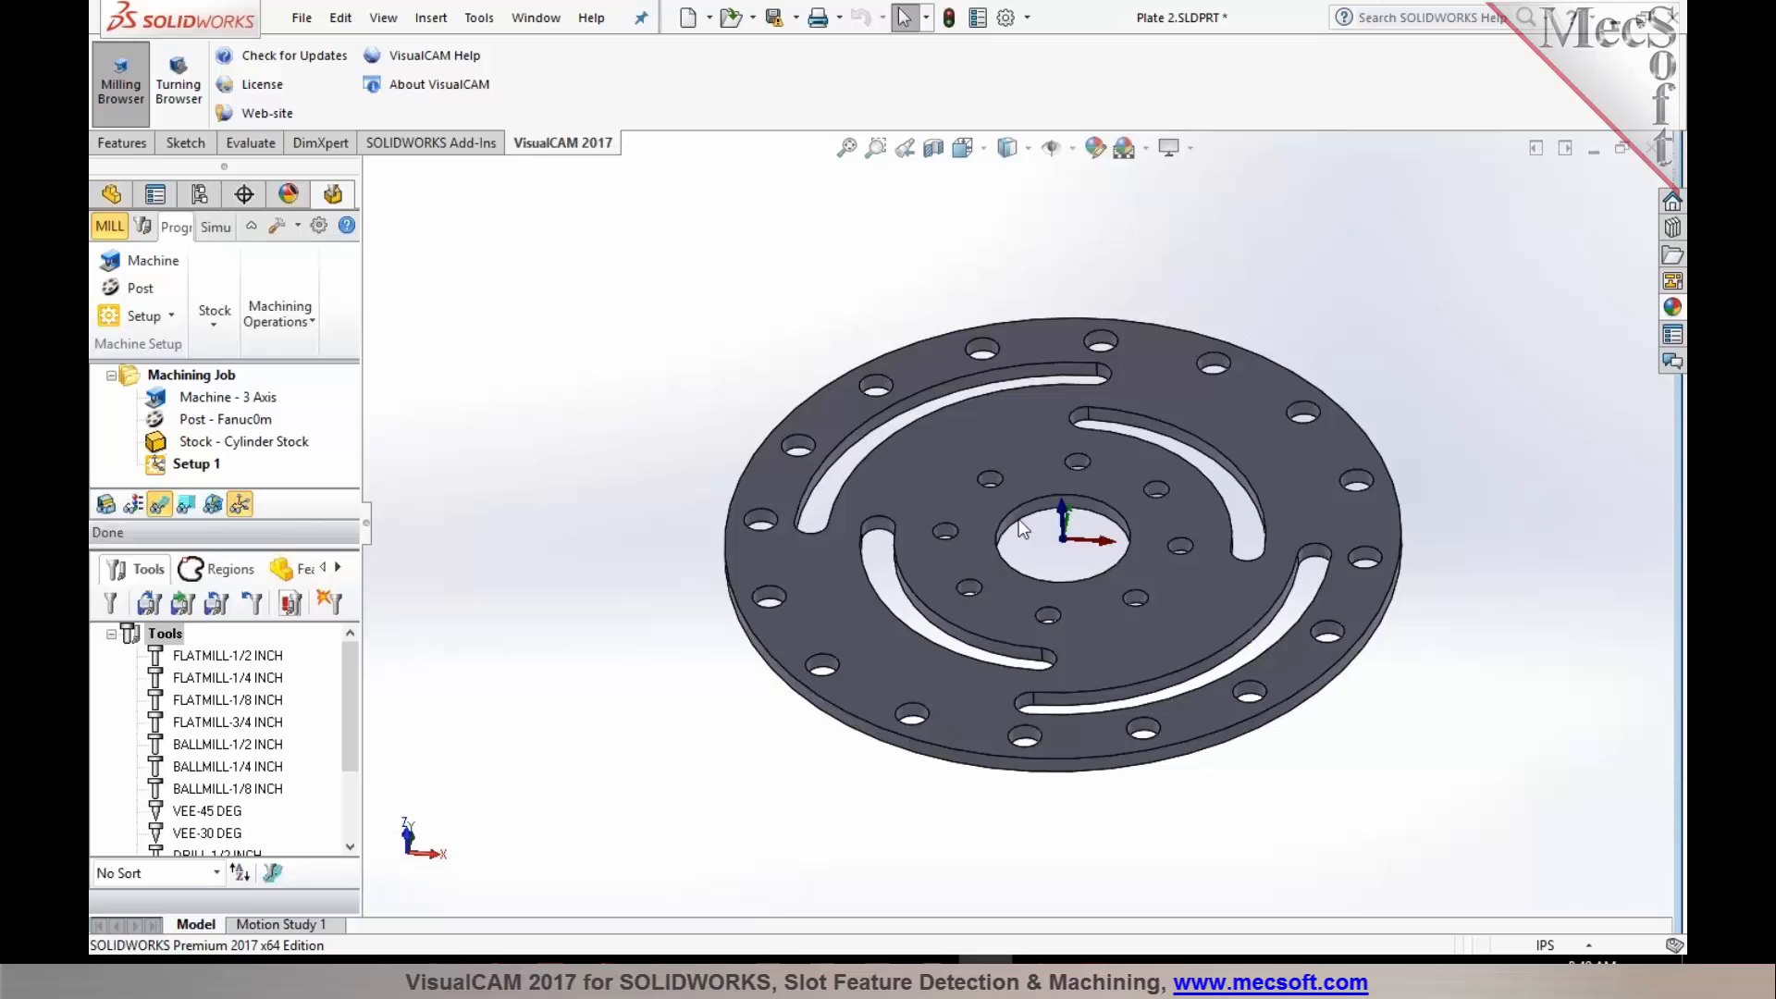
Widen the milling browser and detect the machining features on the plate's flat top face.
left_click_drag(364, 531, 561, 562)
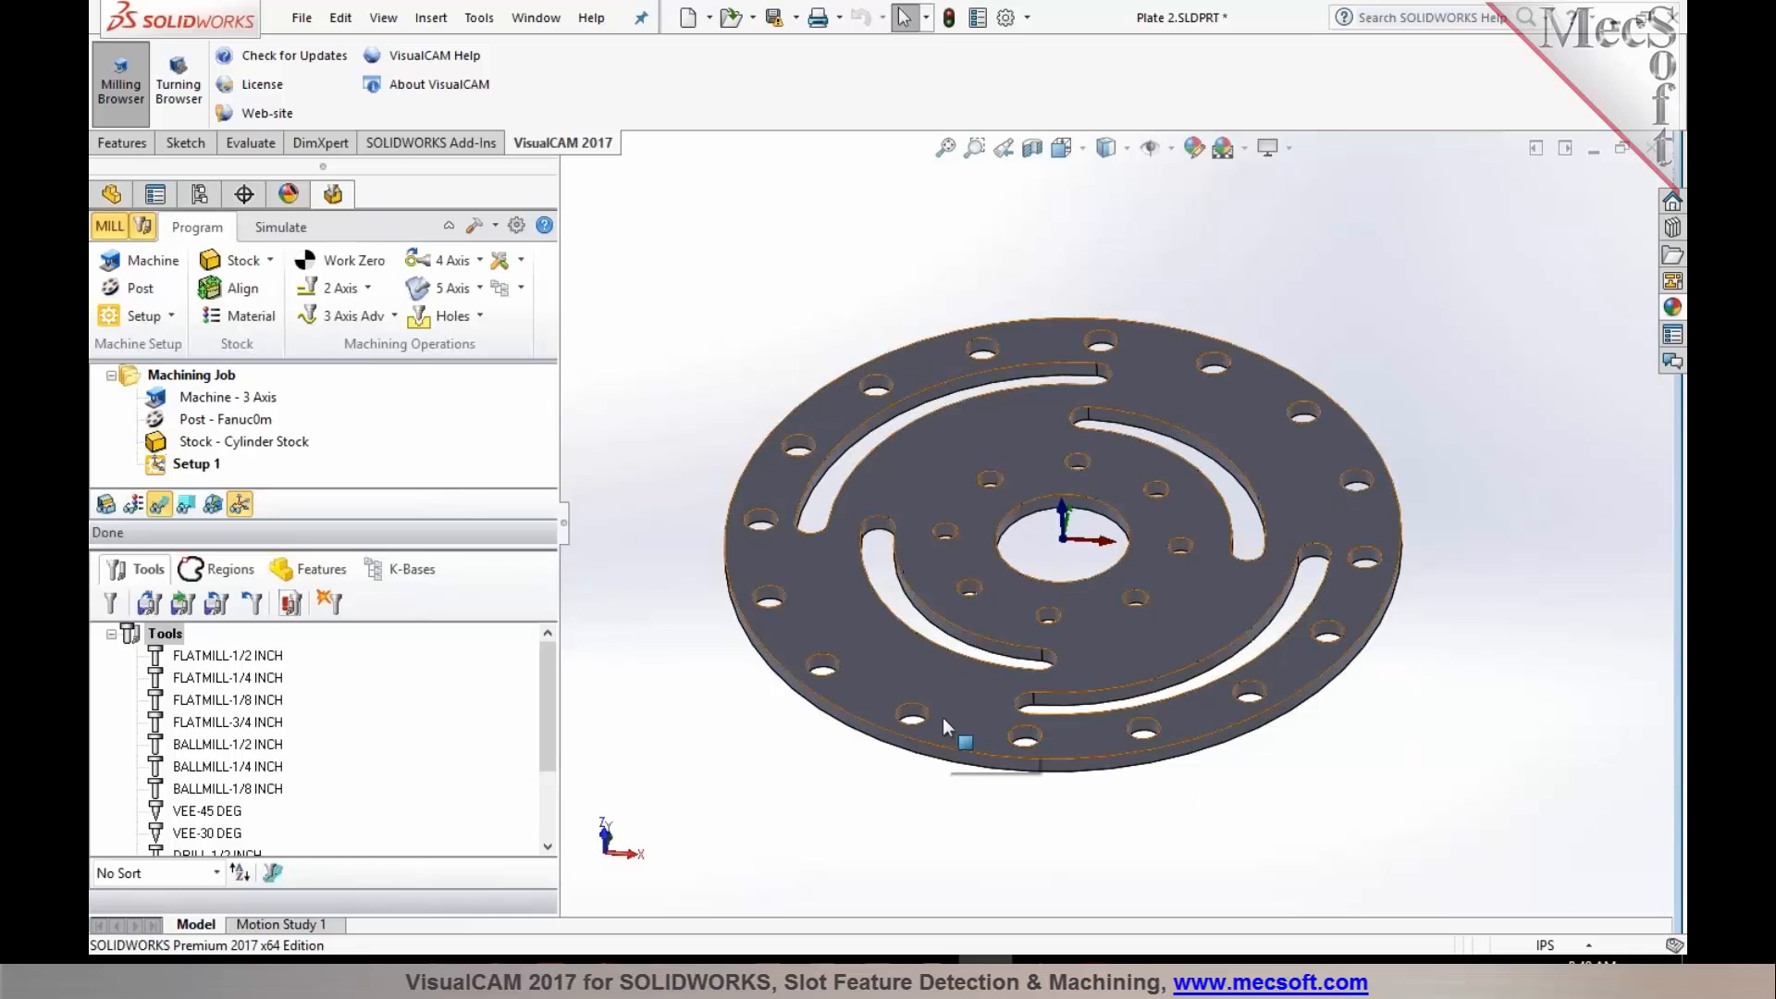
left_click(320, 574)
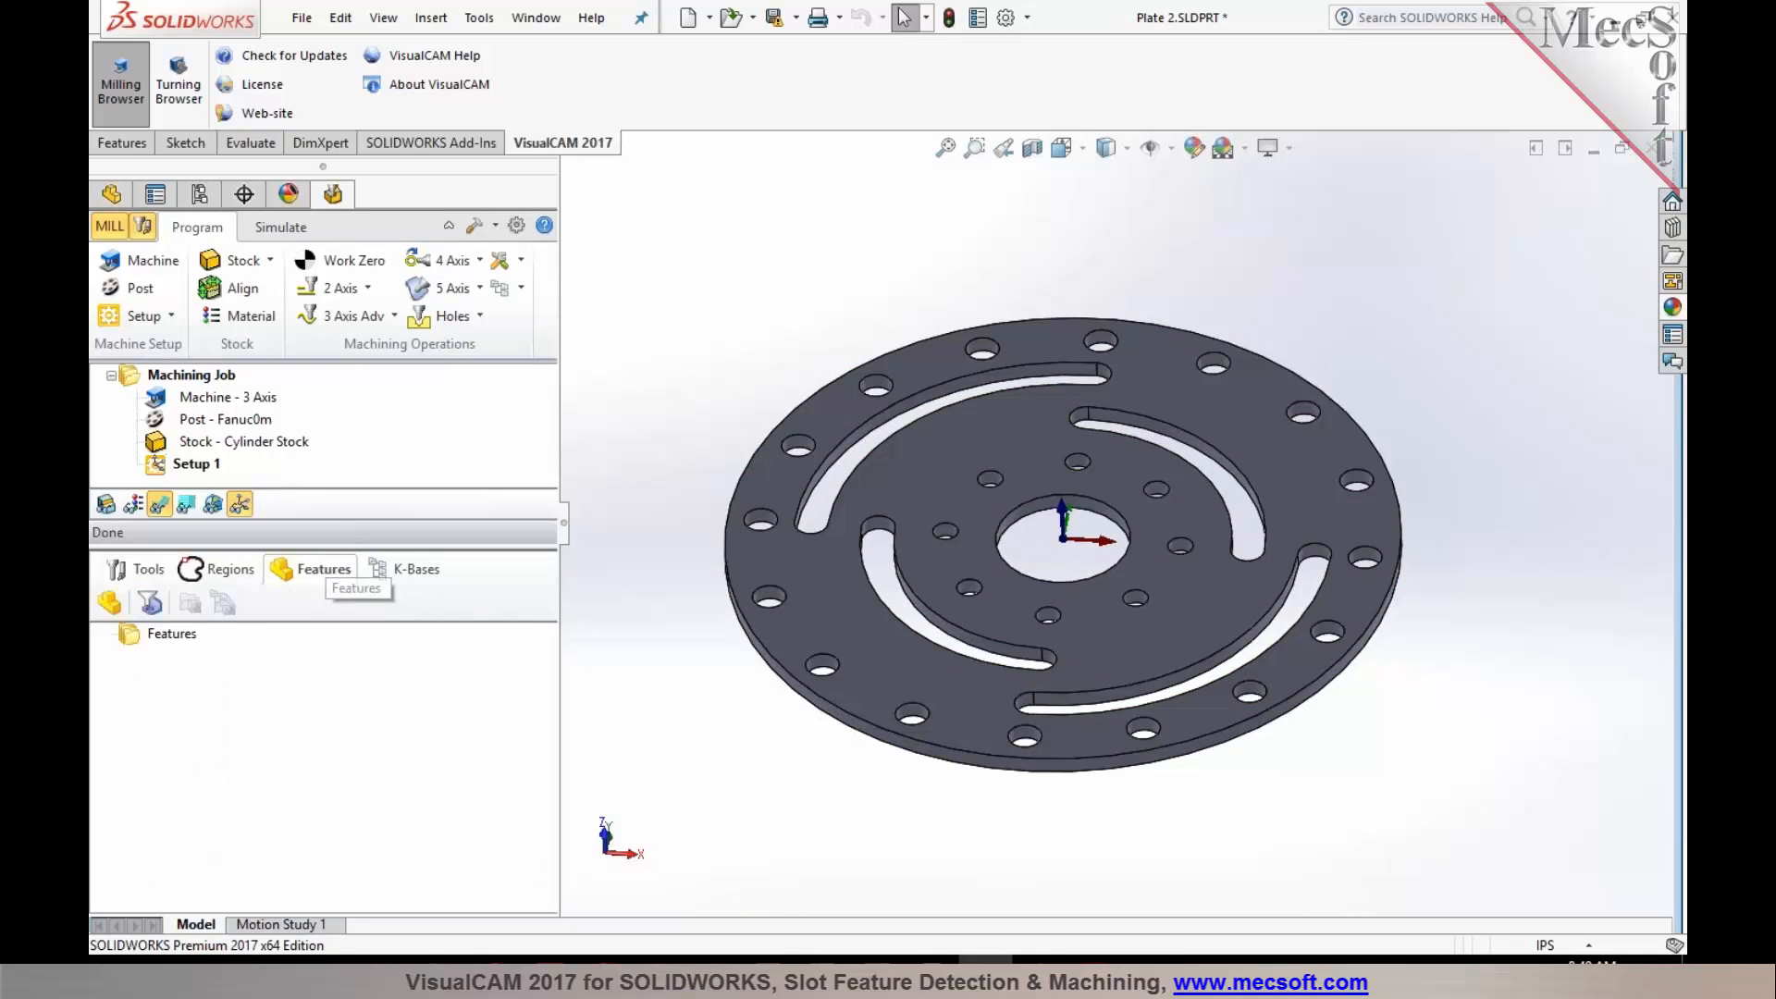
left_click(111, 596)
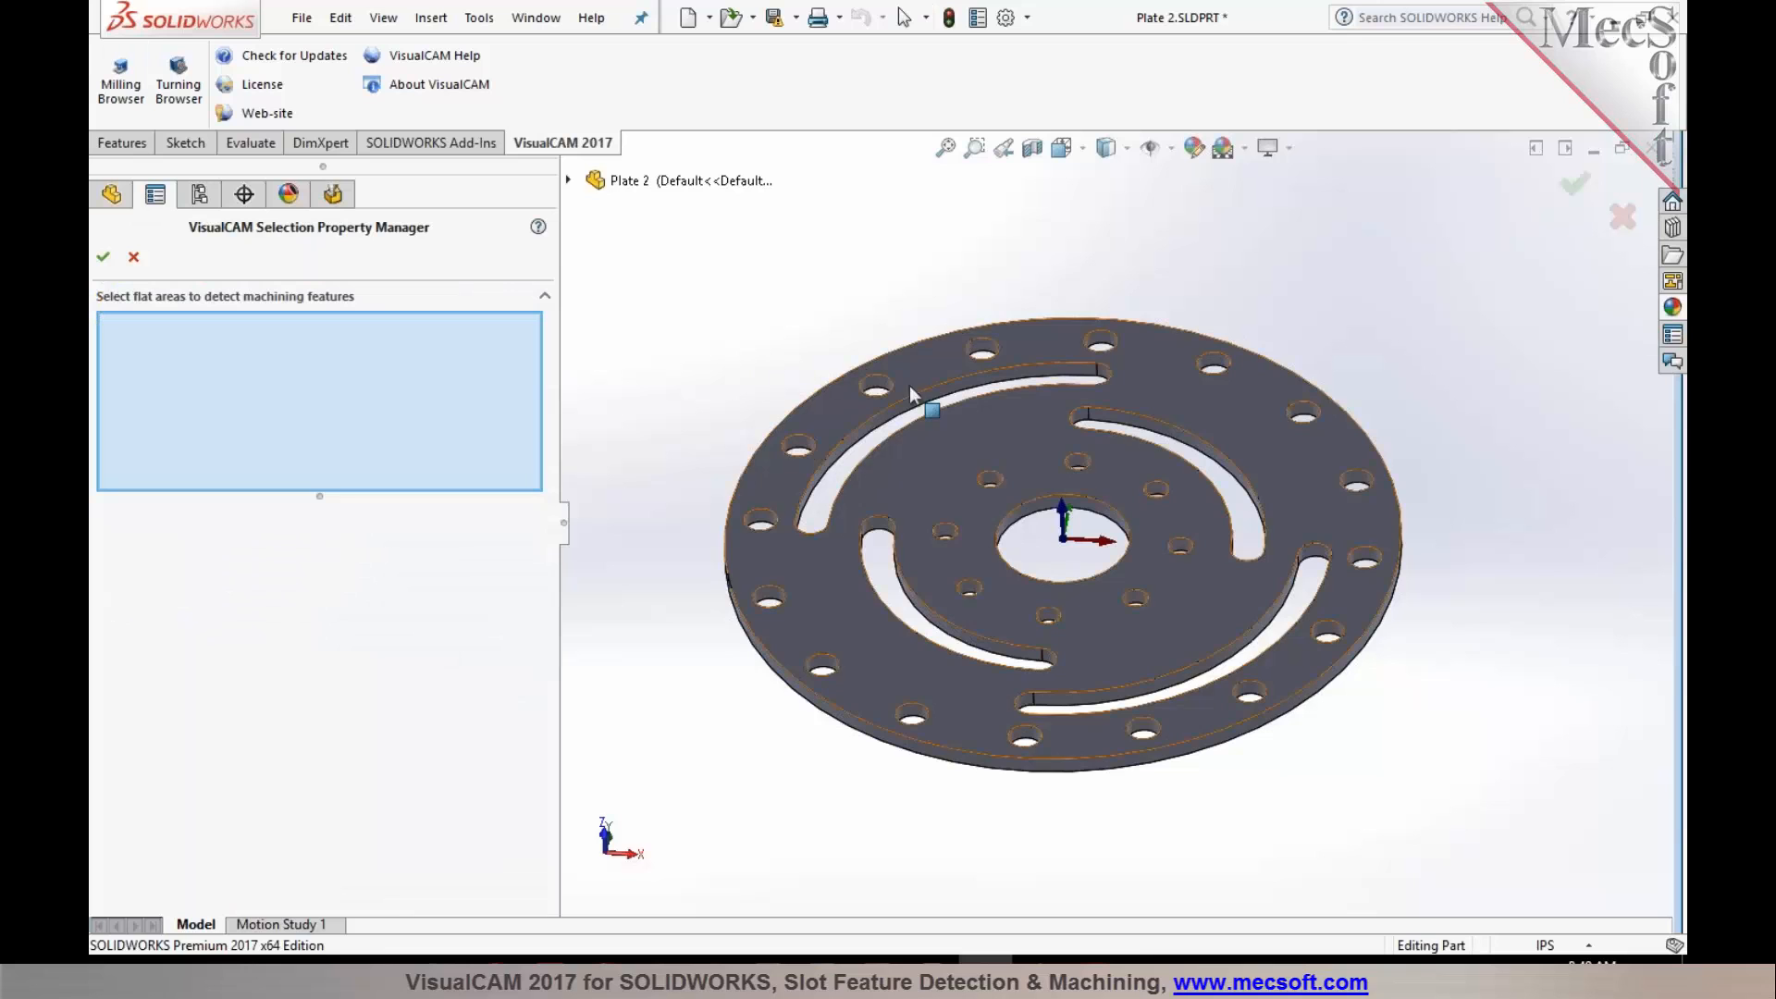
left_click(954, 435)
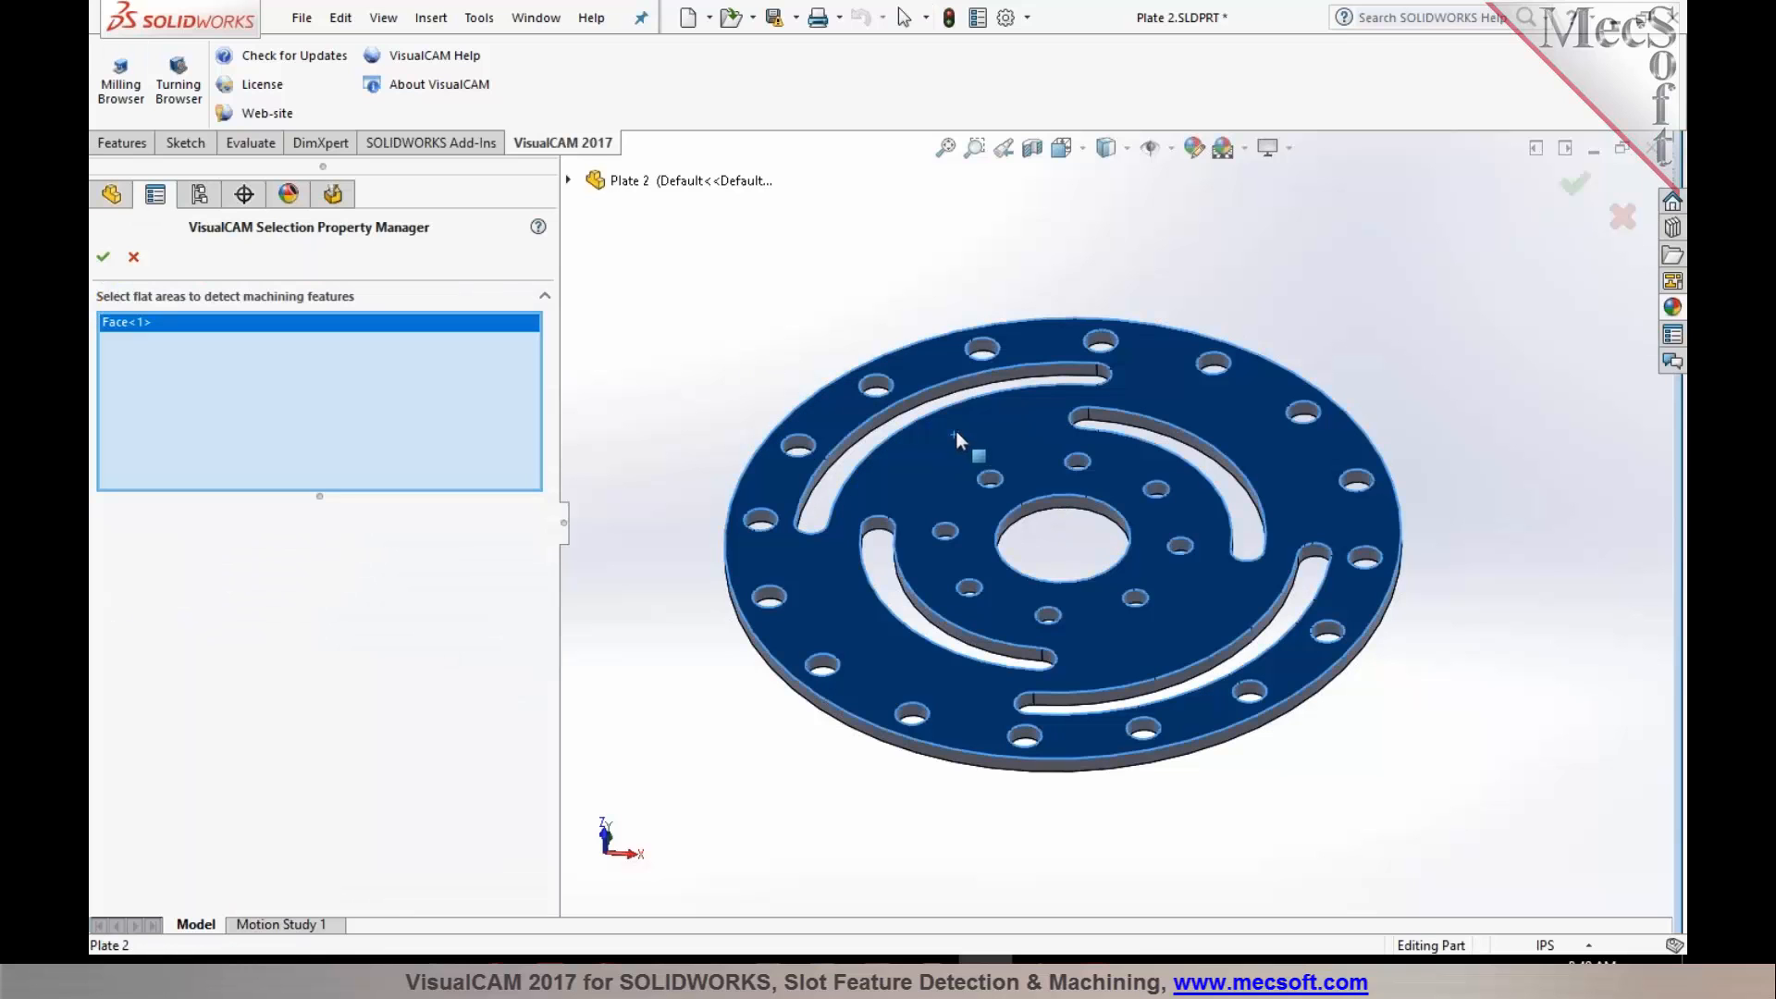
left_click(108, 262)
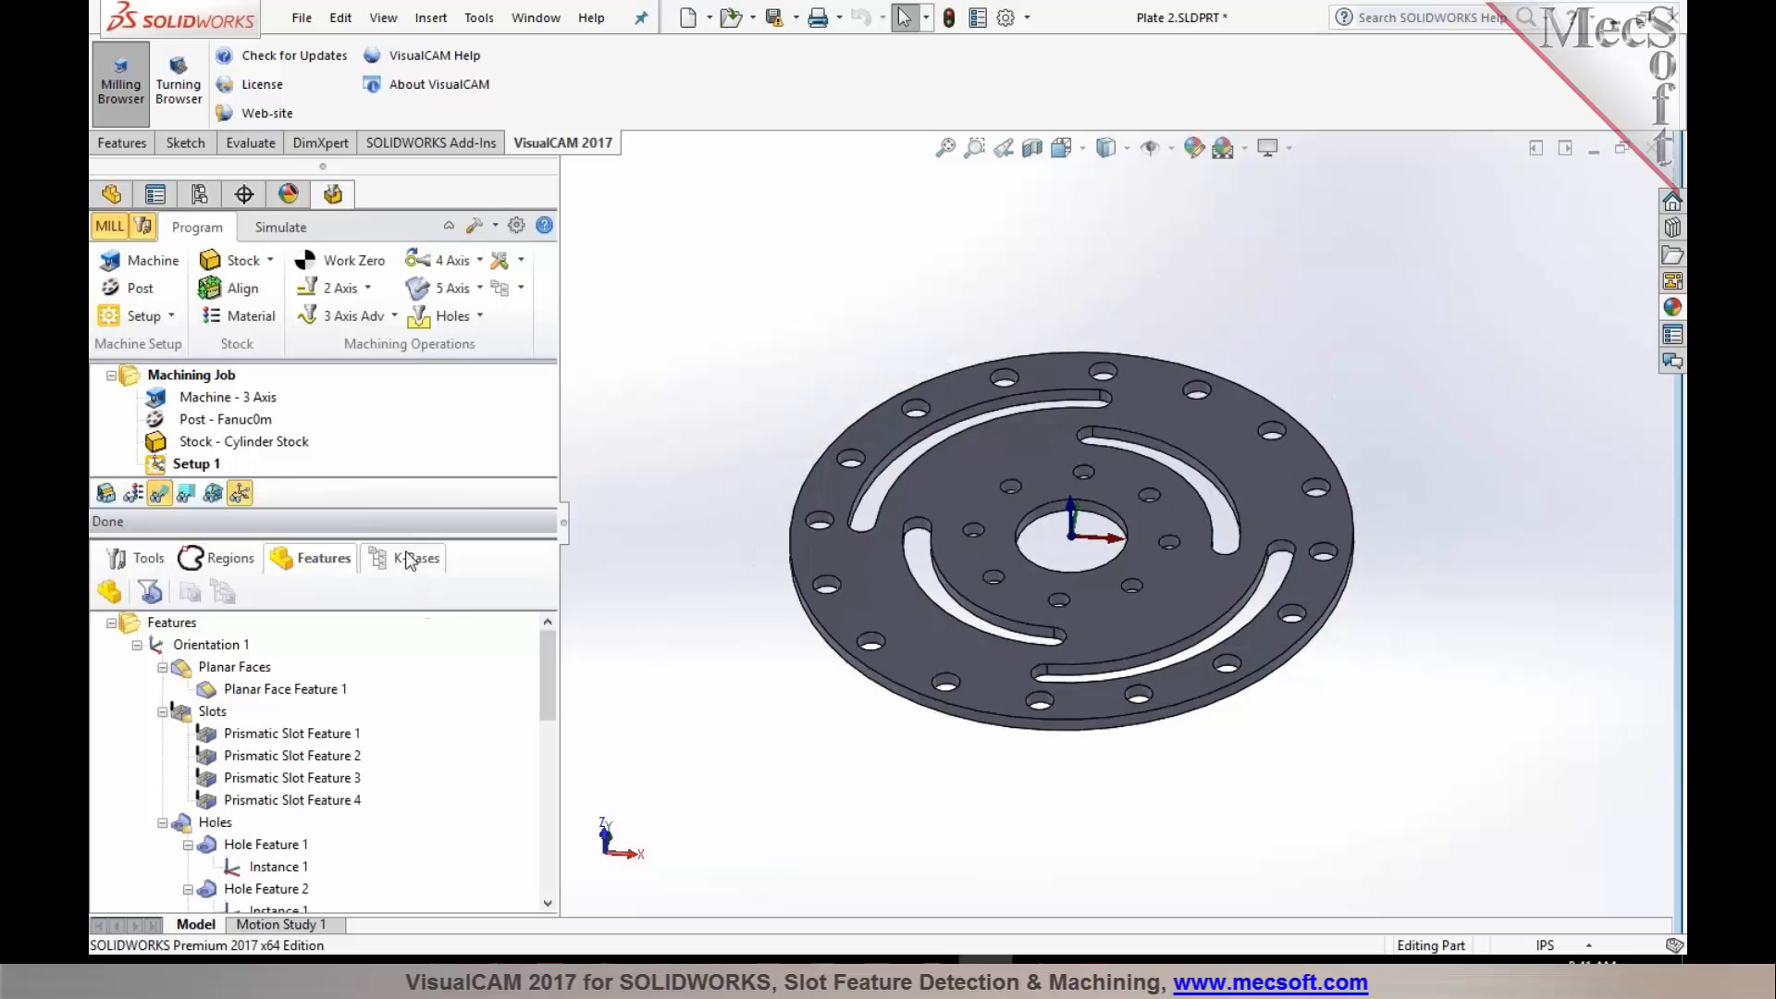
Review the detected planar face and each prismatic slot feature by highlighting them on the plate.
left_click(217, 693)
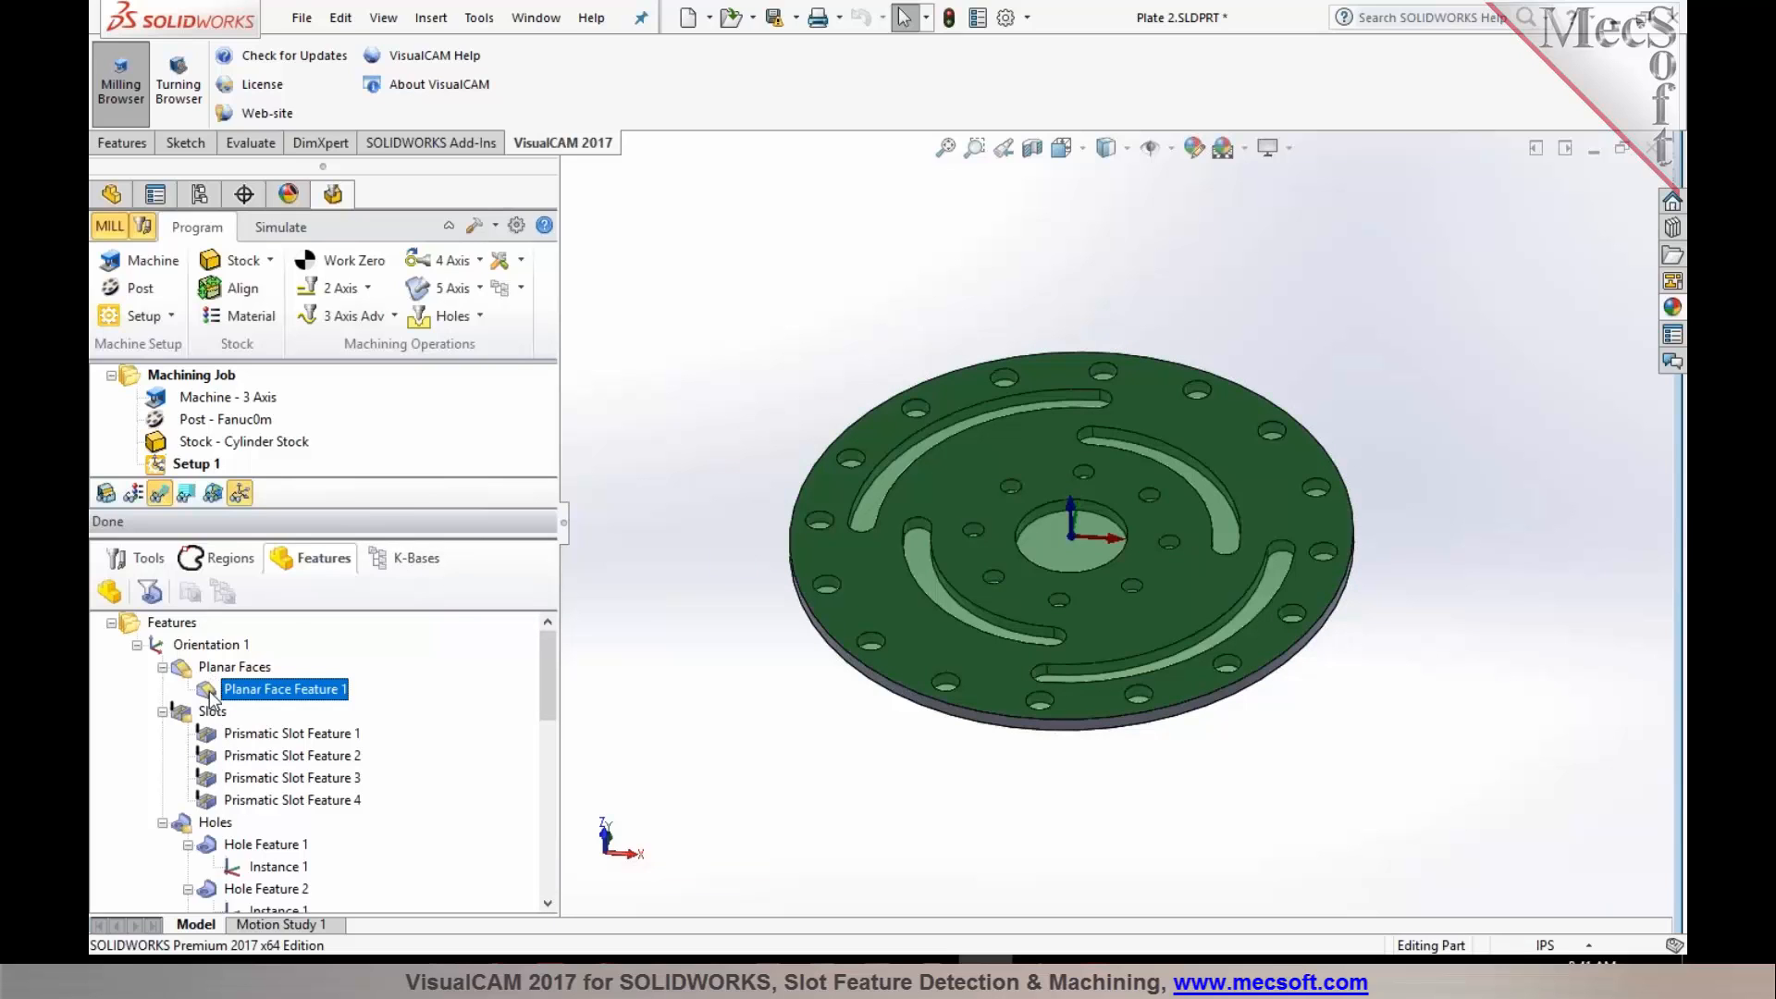
left_click(211, 712)
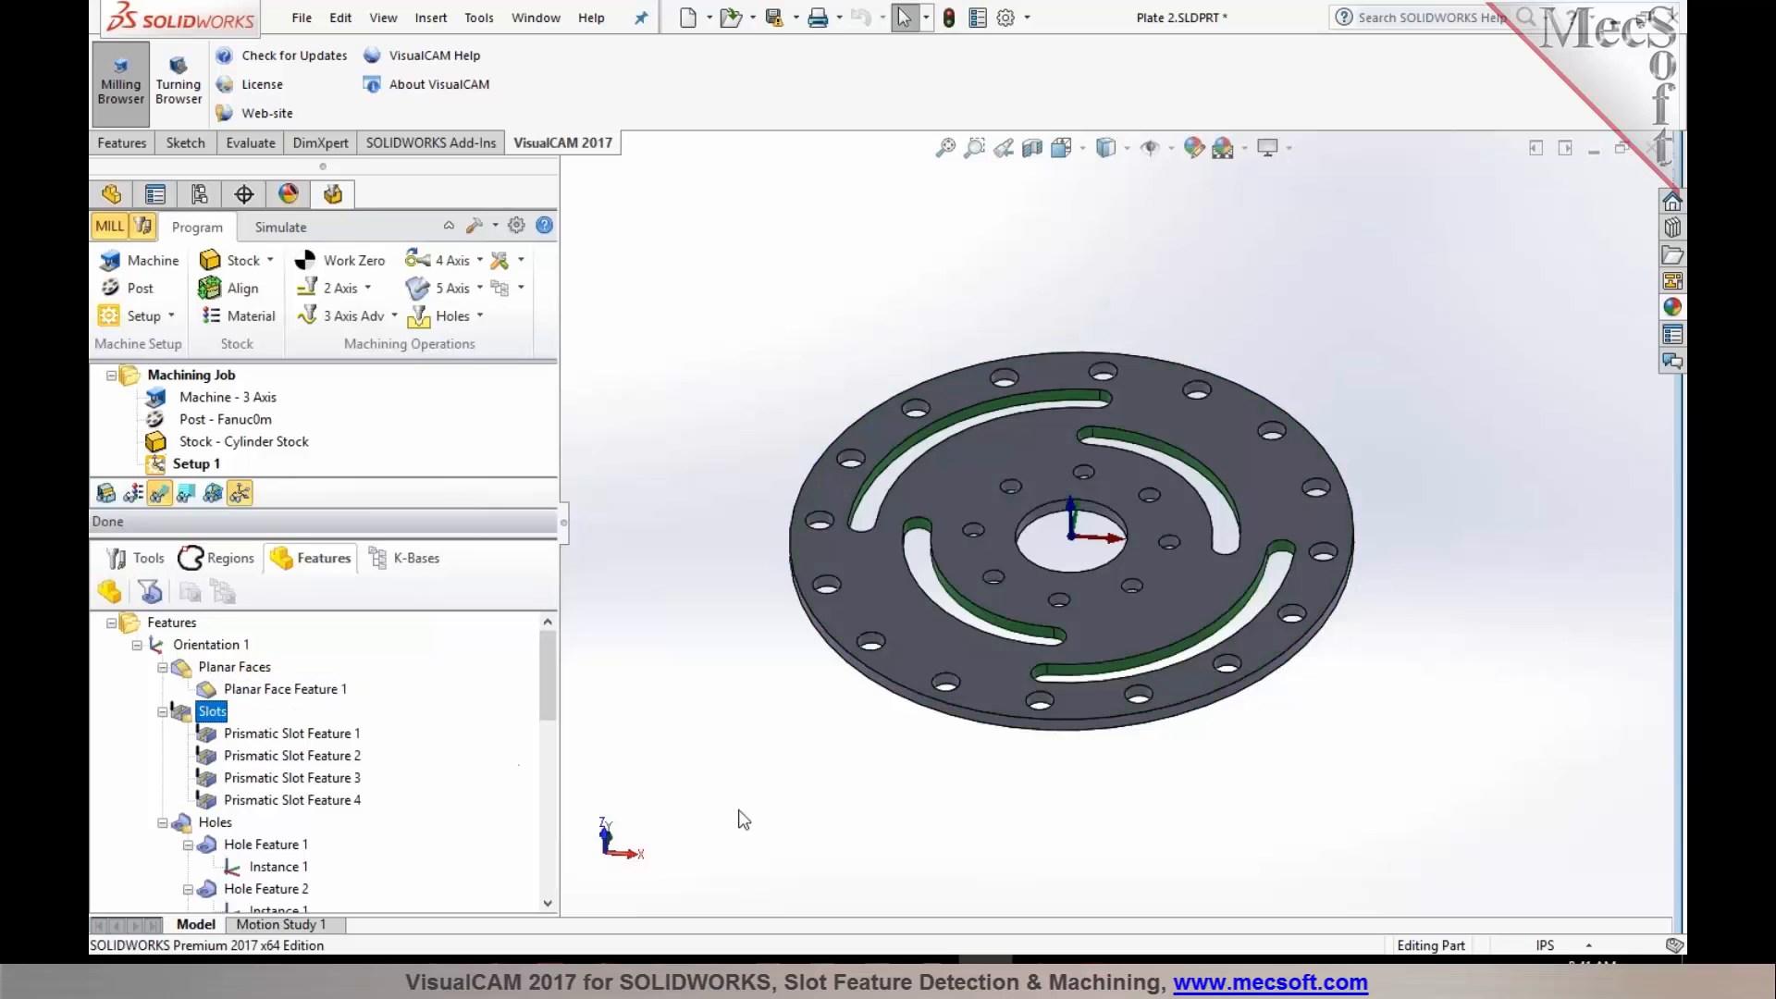
scroll(749, 576, "down", 1)
scroll(1279, 529, "down", 2)
mouse_move(1108, 543)
middle_mouse_down()
mouse_move(1103, 572)
mouse_move(1104, 540)
middle_mouse_up()
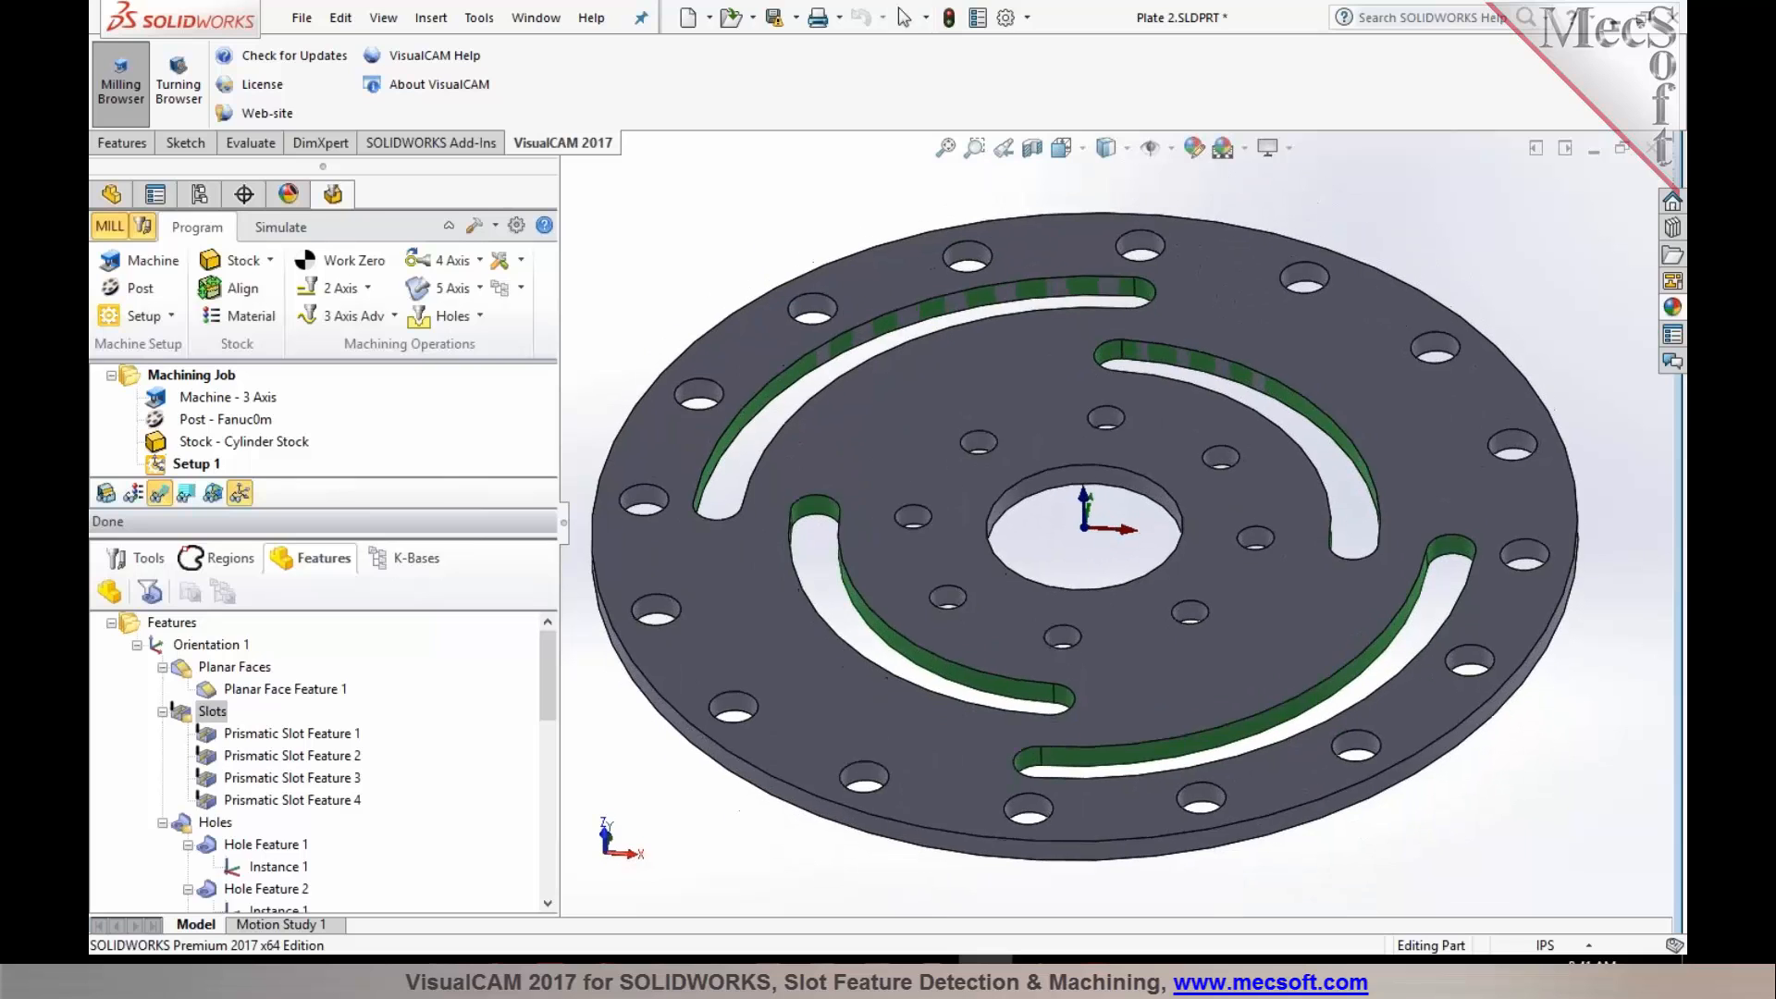
left_click(324, 734)
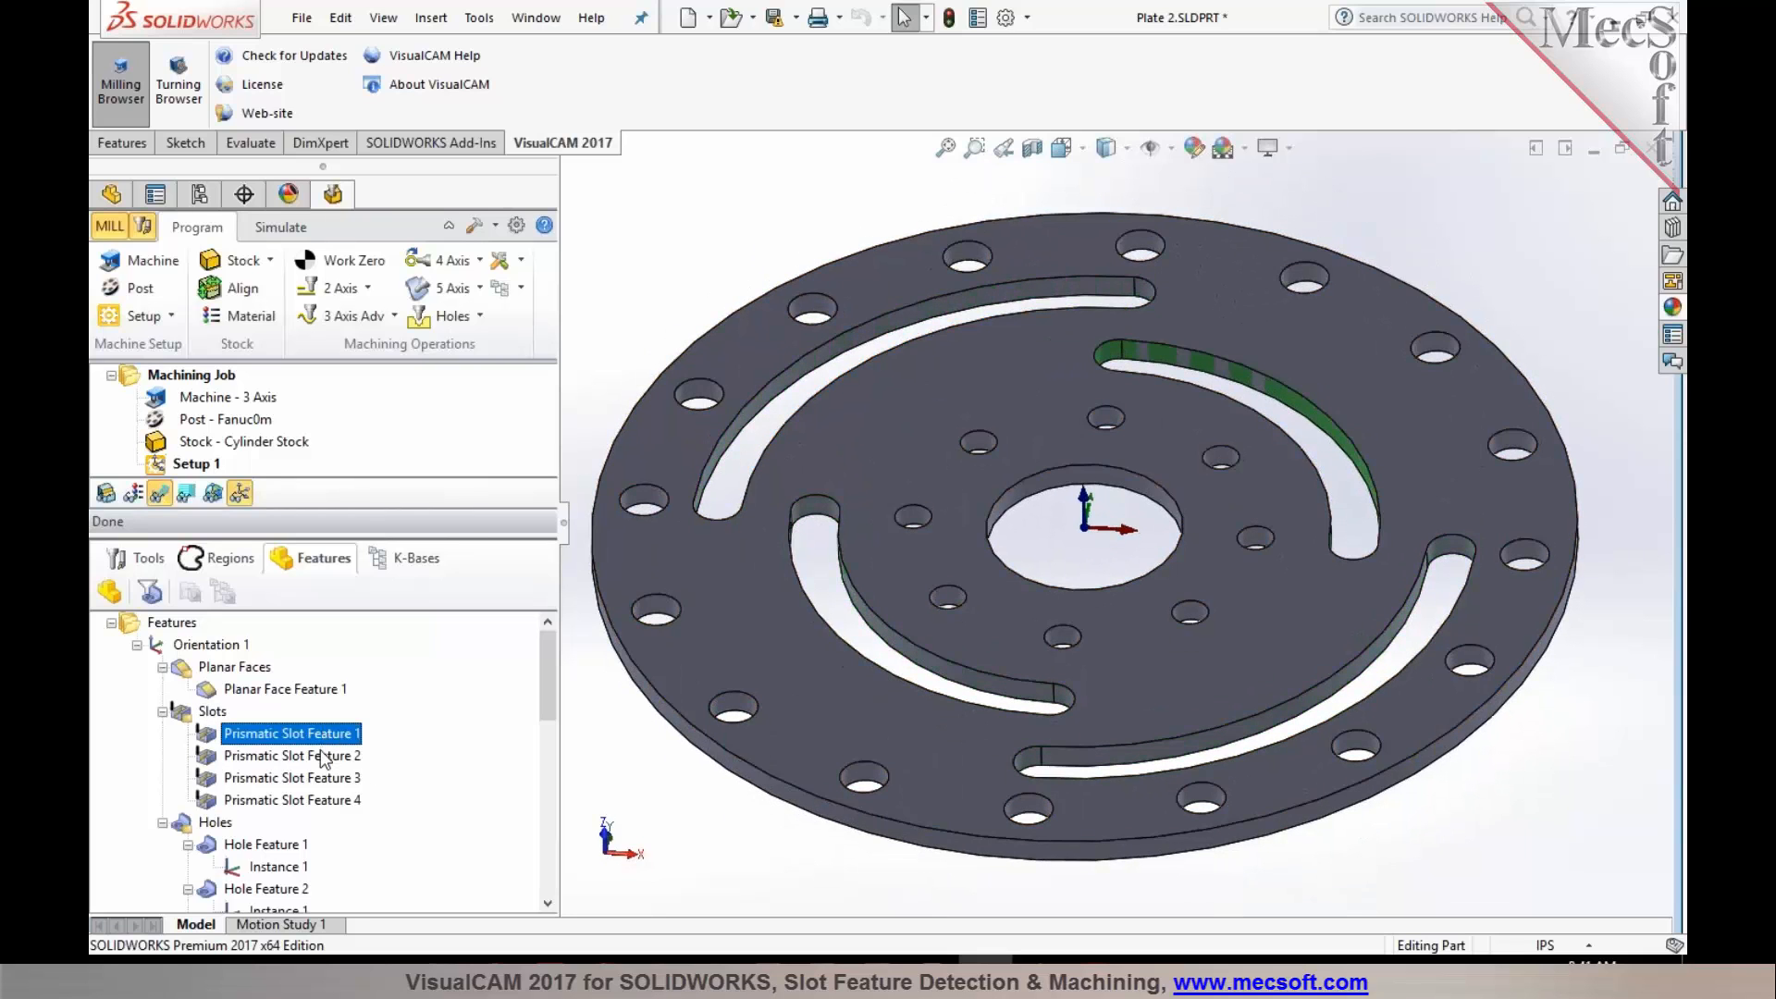
left_click(322, 758)
left_click(320, 782)
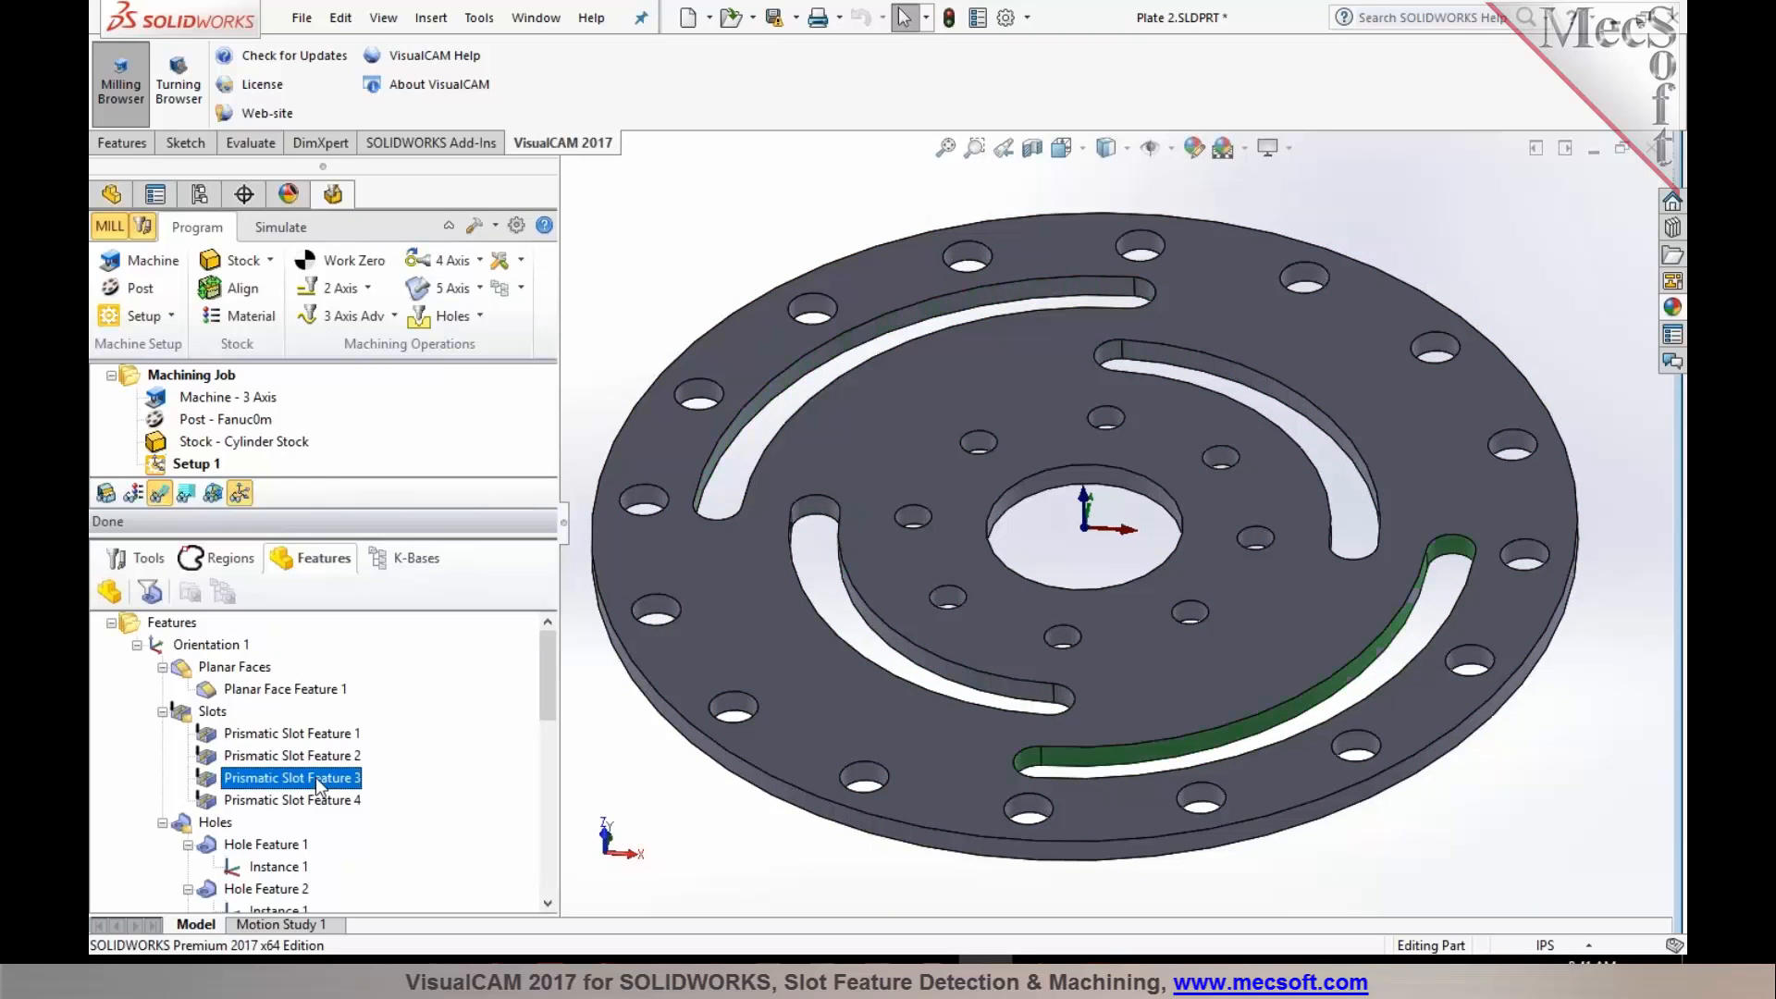
left_click(318, 802)
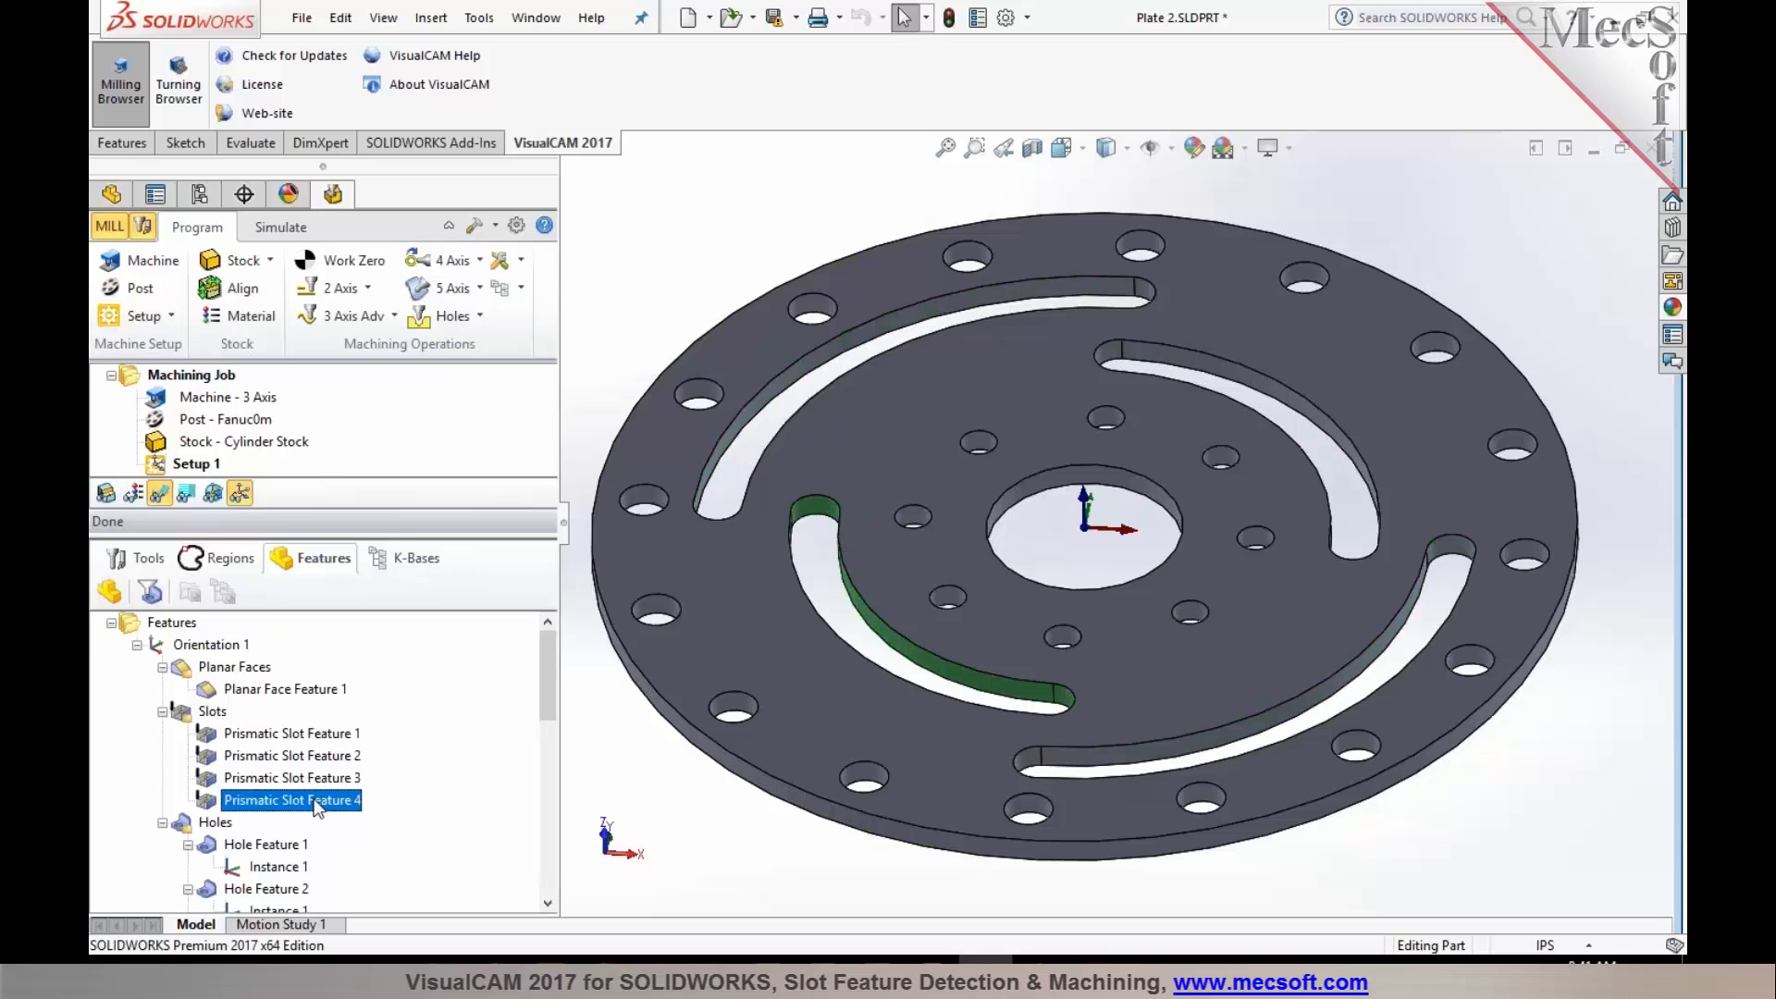
Review the detected hole features individually and as a group, collapsing their instance lists.
left_click(265, 845)
left_click(188, 845)
scroll(209, 840, "down", 2)
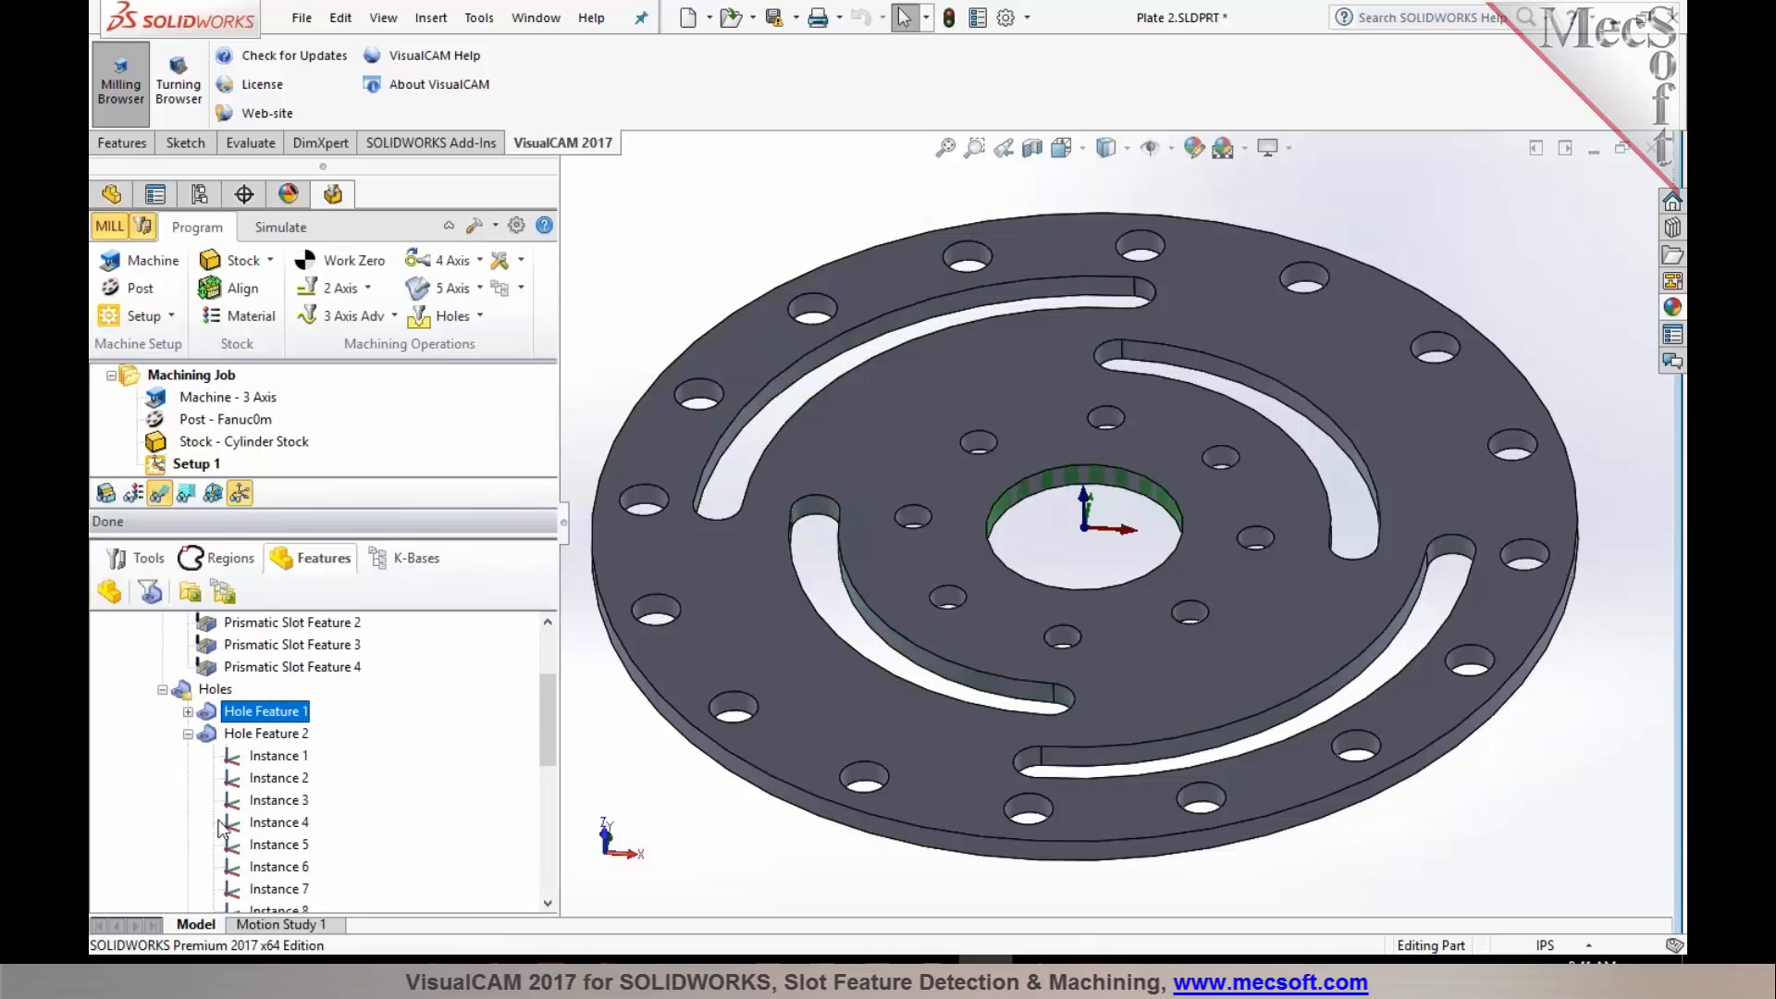
left_click(242, 737)
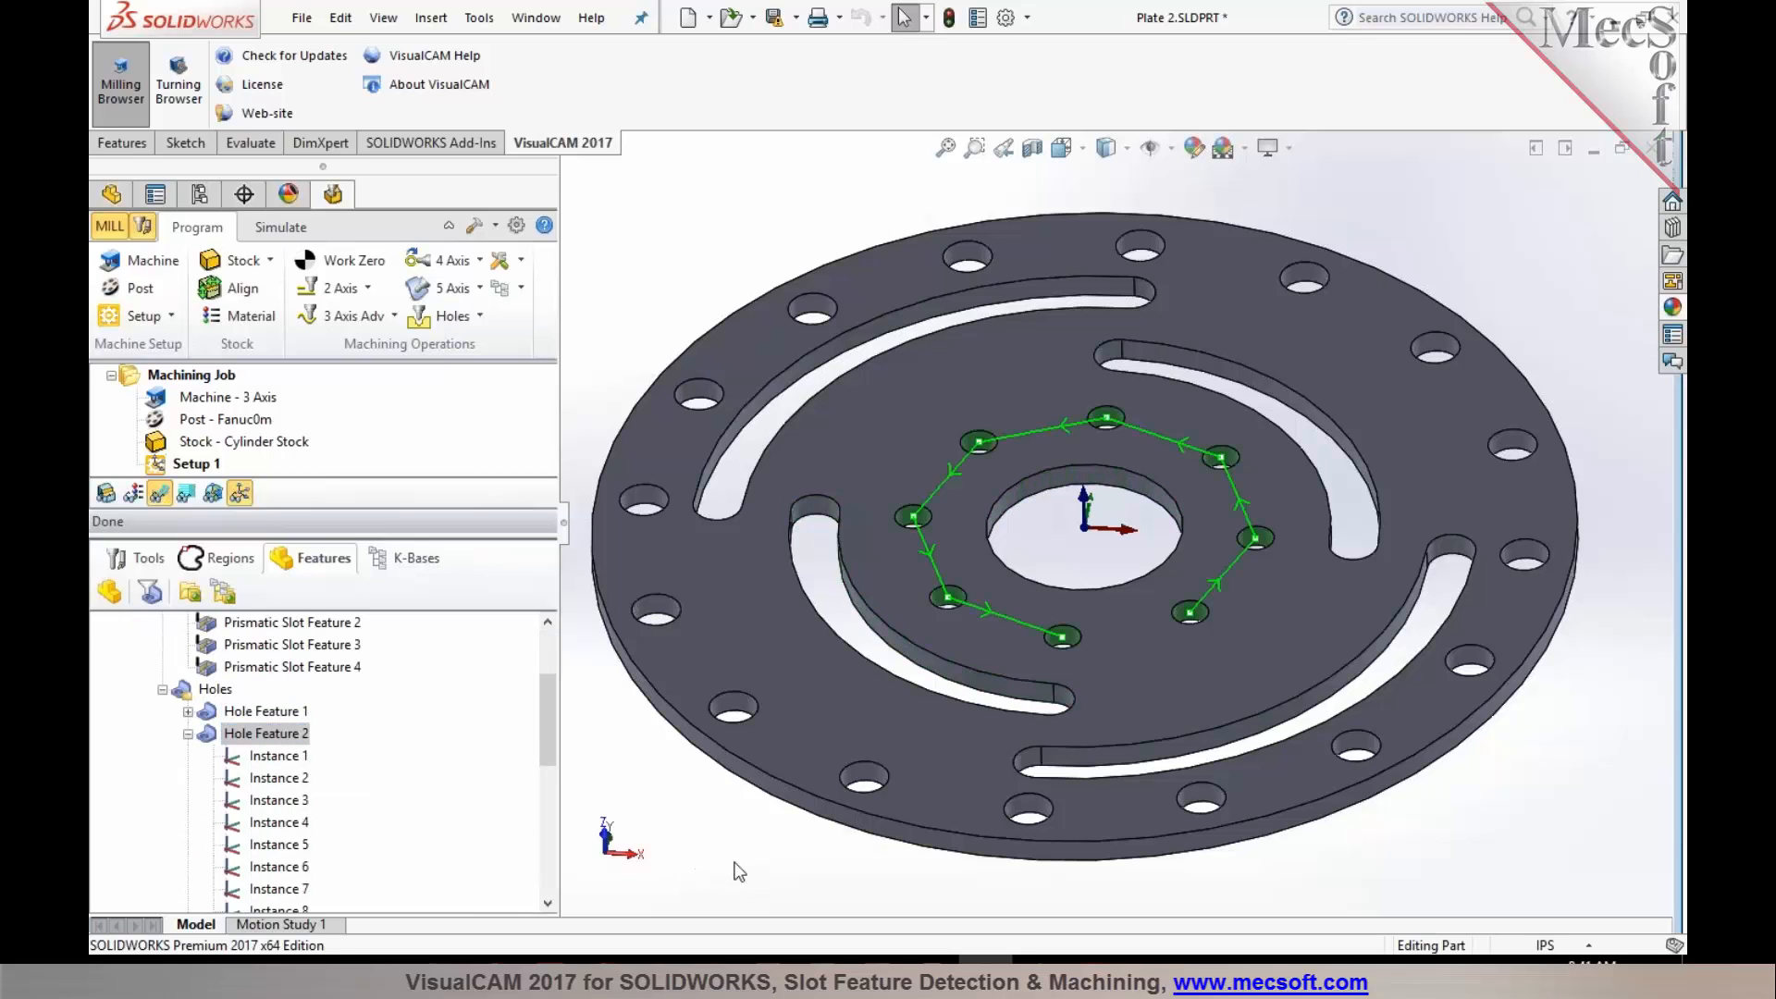
scroll(734, 862, "up", 2)
left_click(259, 711)
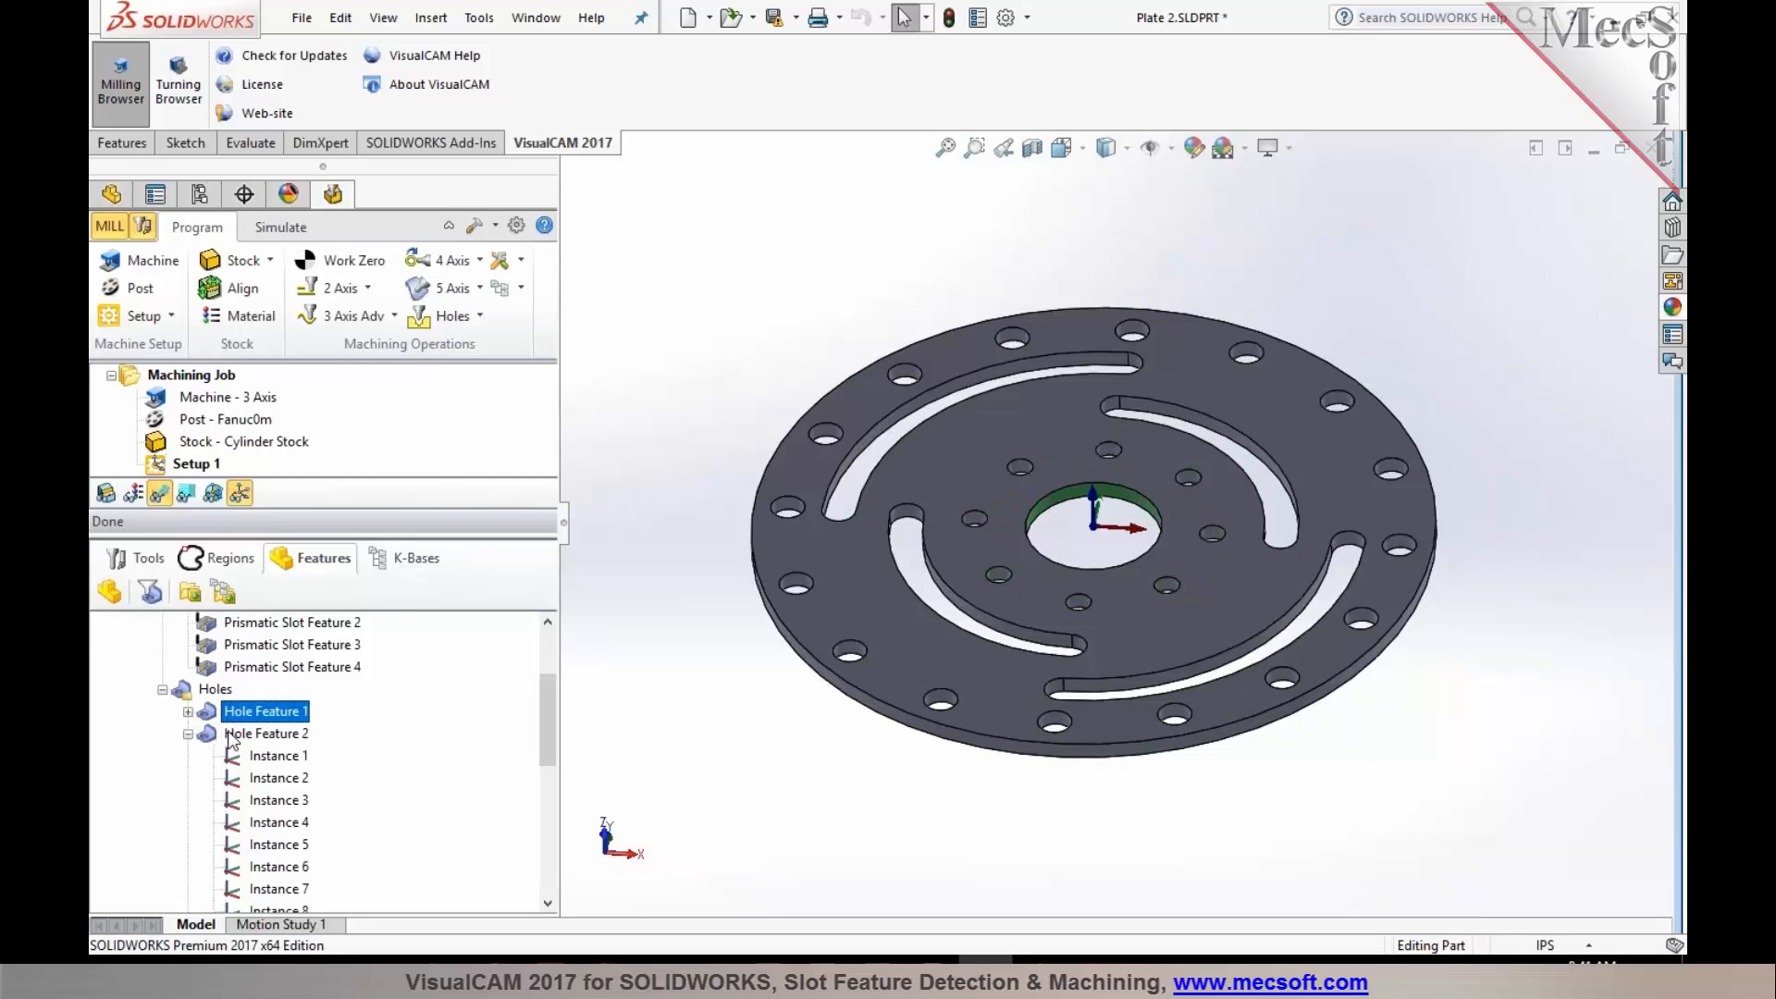
left_click(279, 735)
left_click(188, 735)
left_click(191, 758)
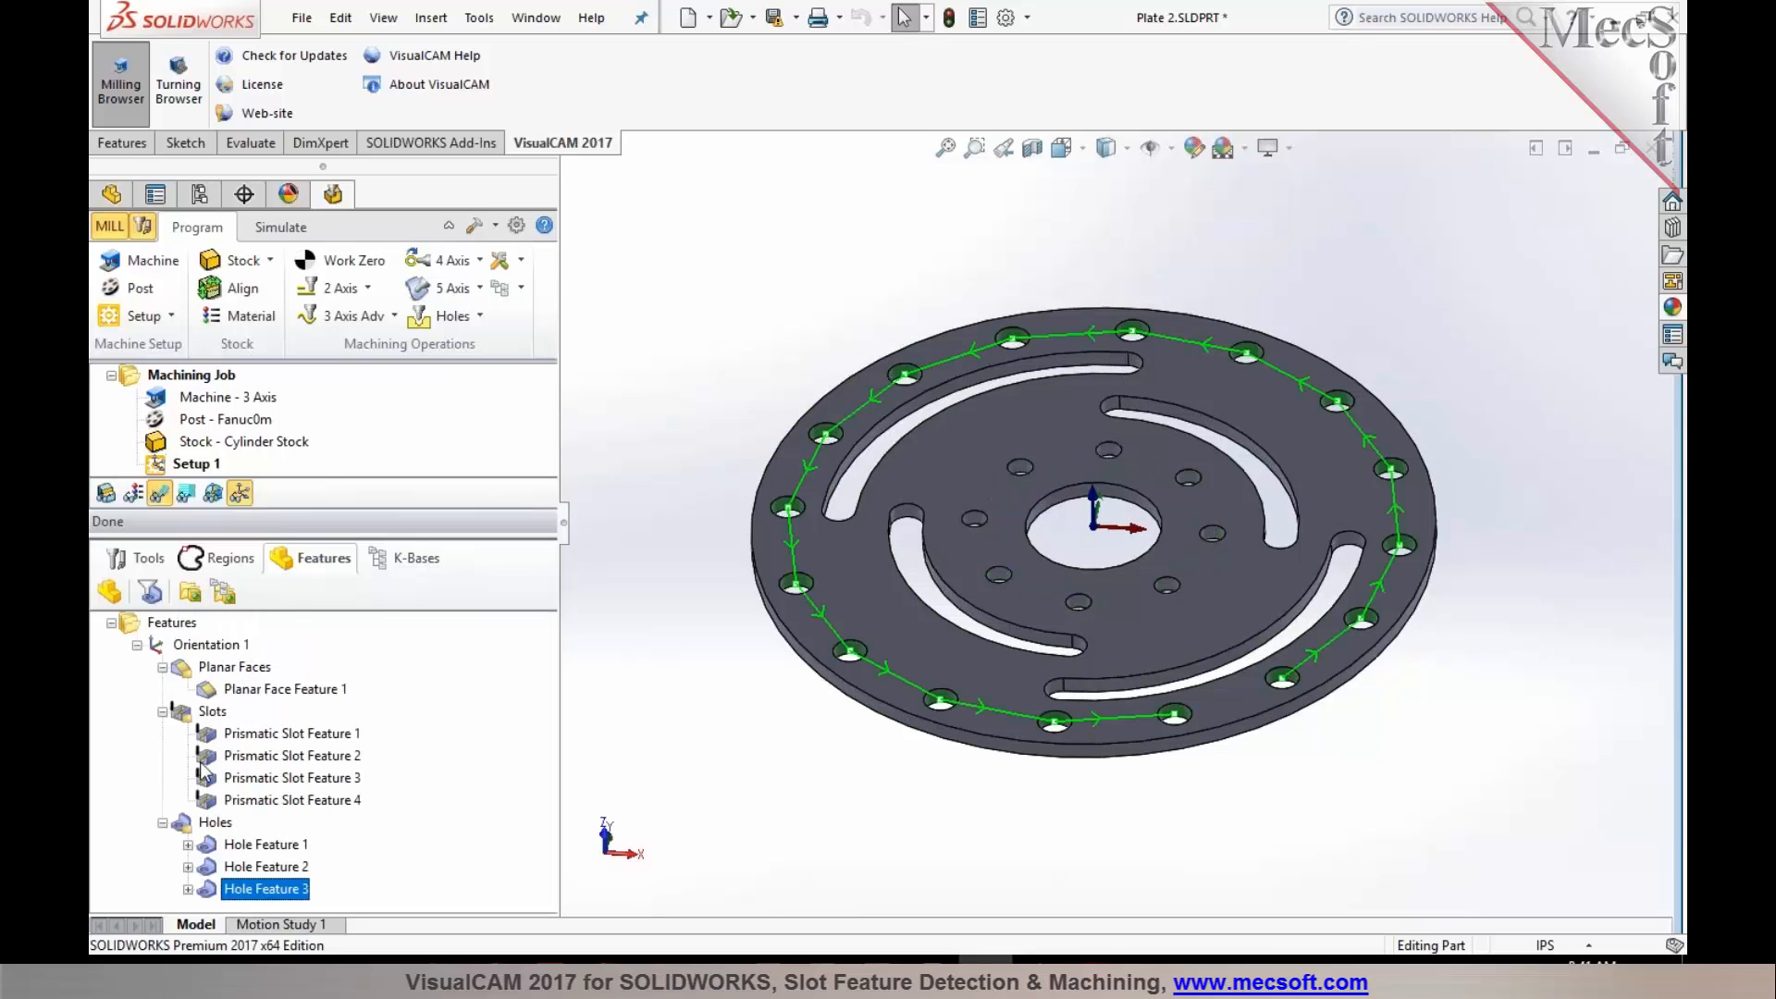
left_click(214, 823)
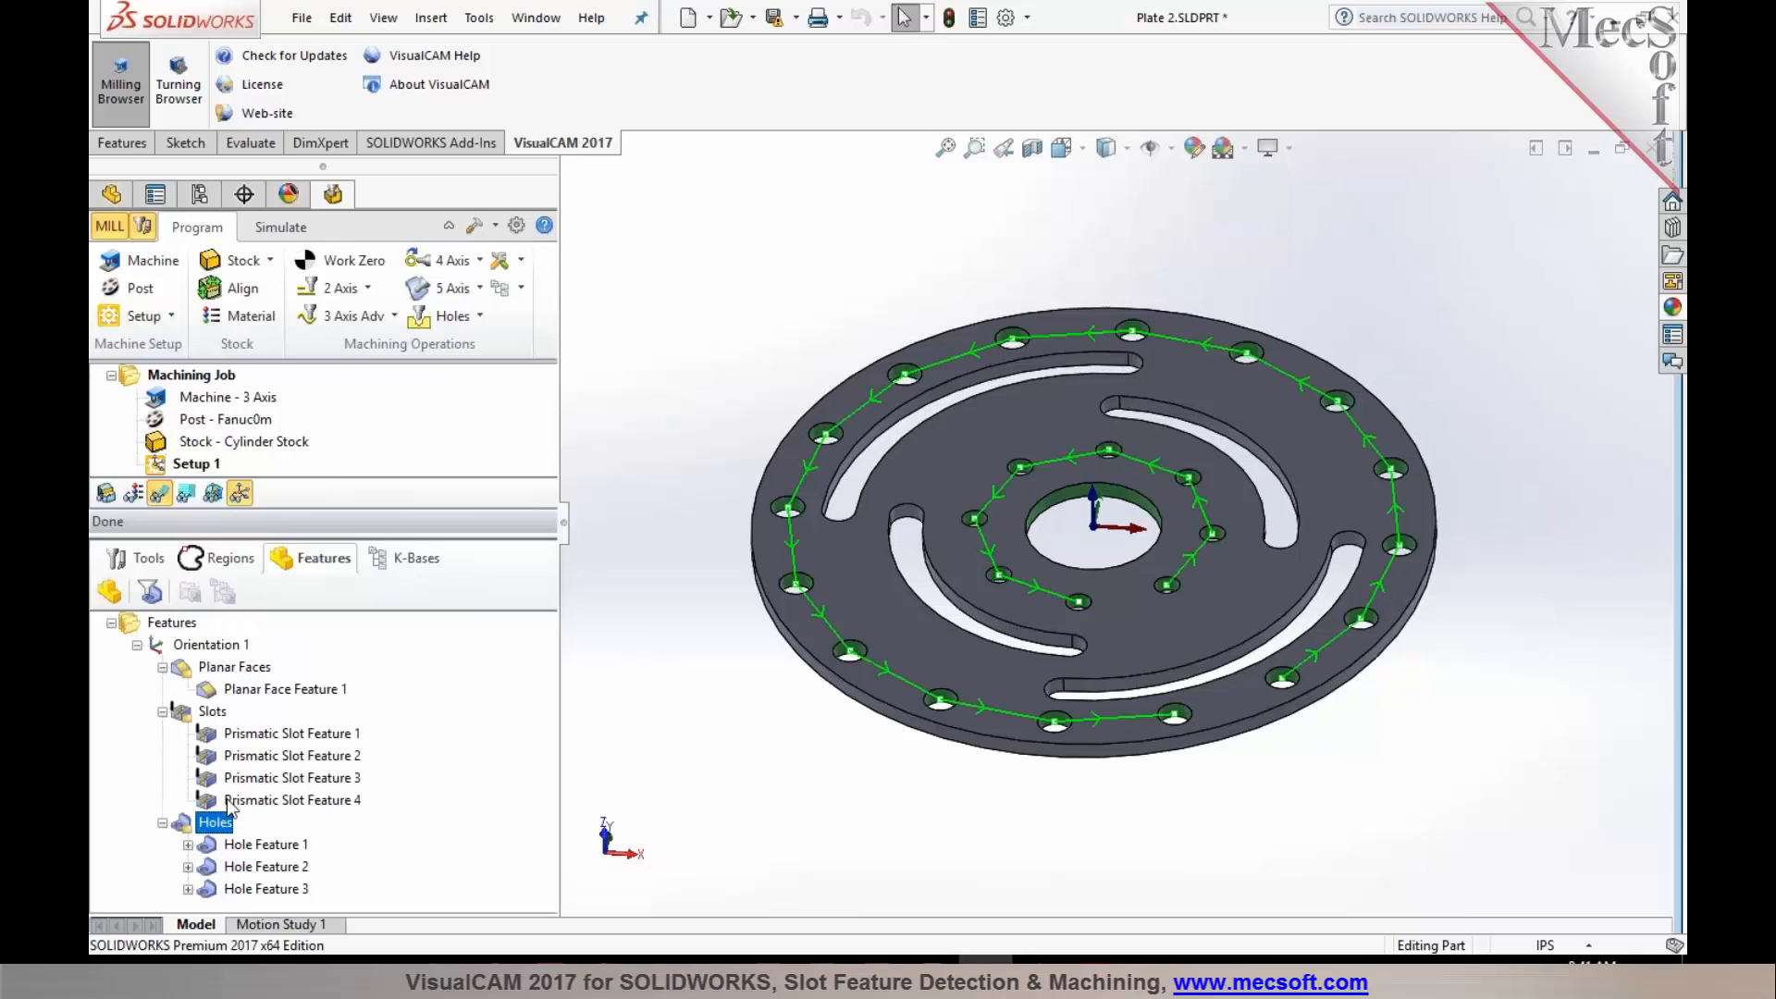
Create a 2 1/2 Axis Slotting operation from all the detected slot features.
left_click(230, 801)
left_click(234, 780)
left_click(205, 712)
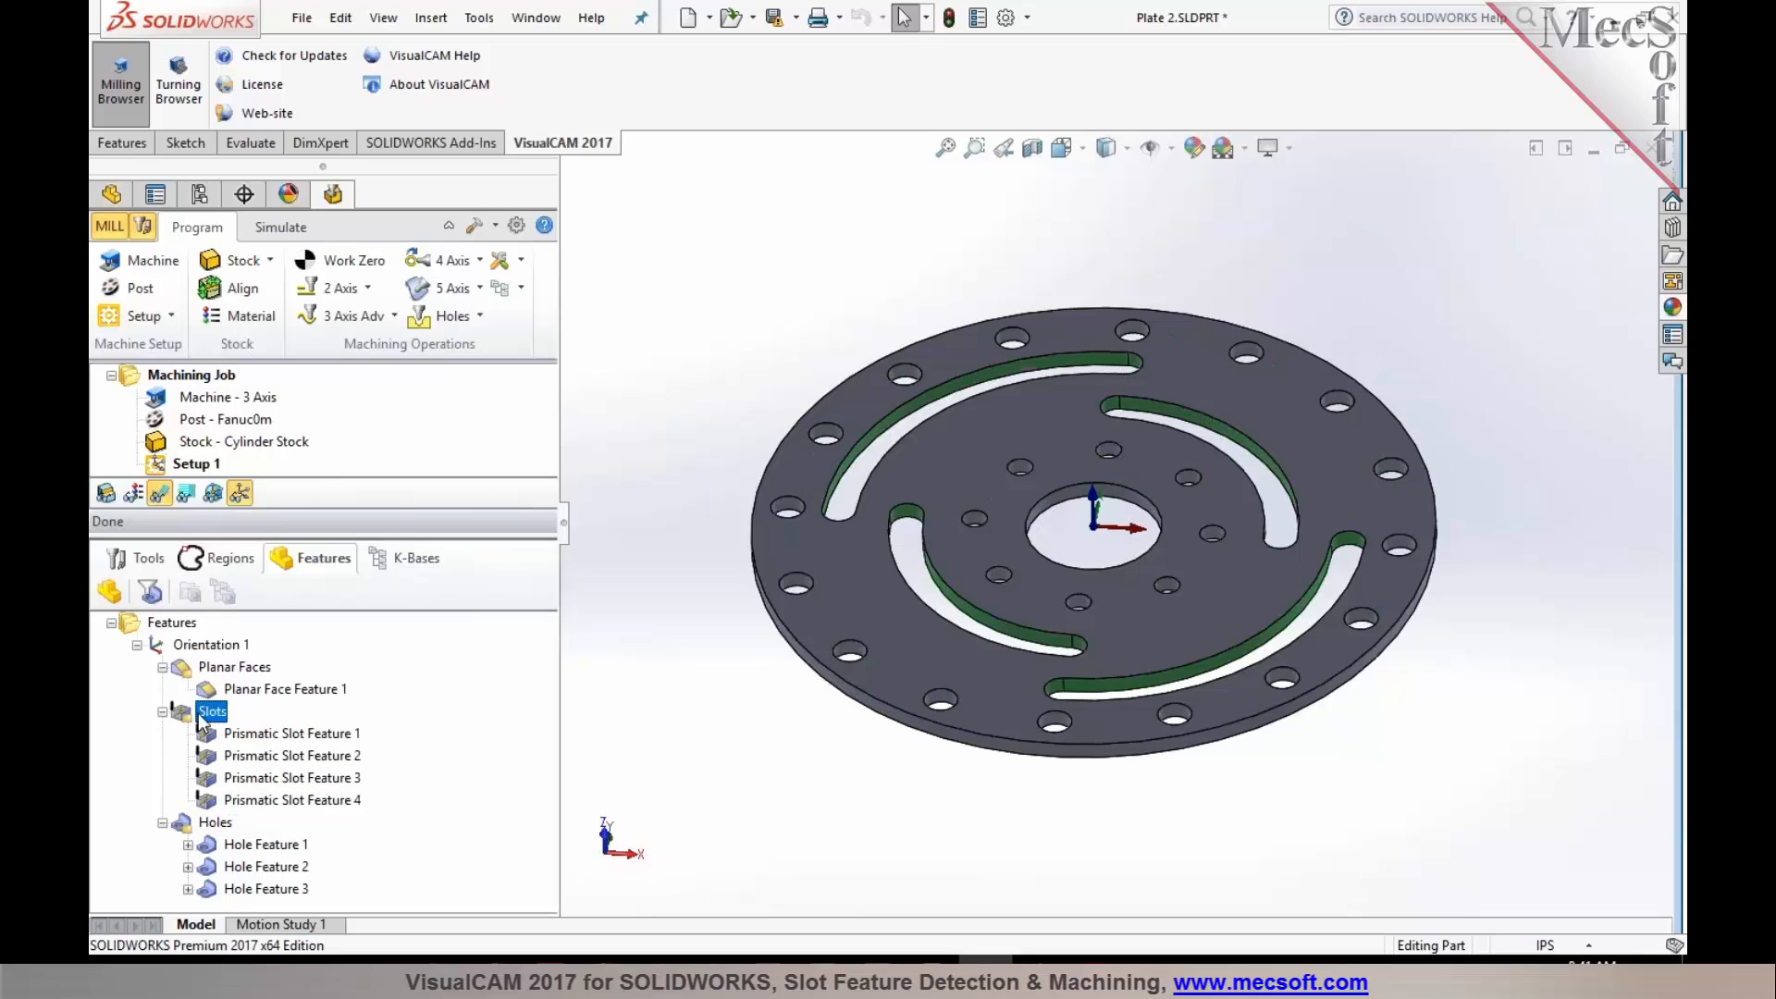
left_click_drag(472, 536, 472, 574)
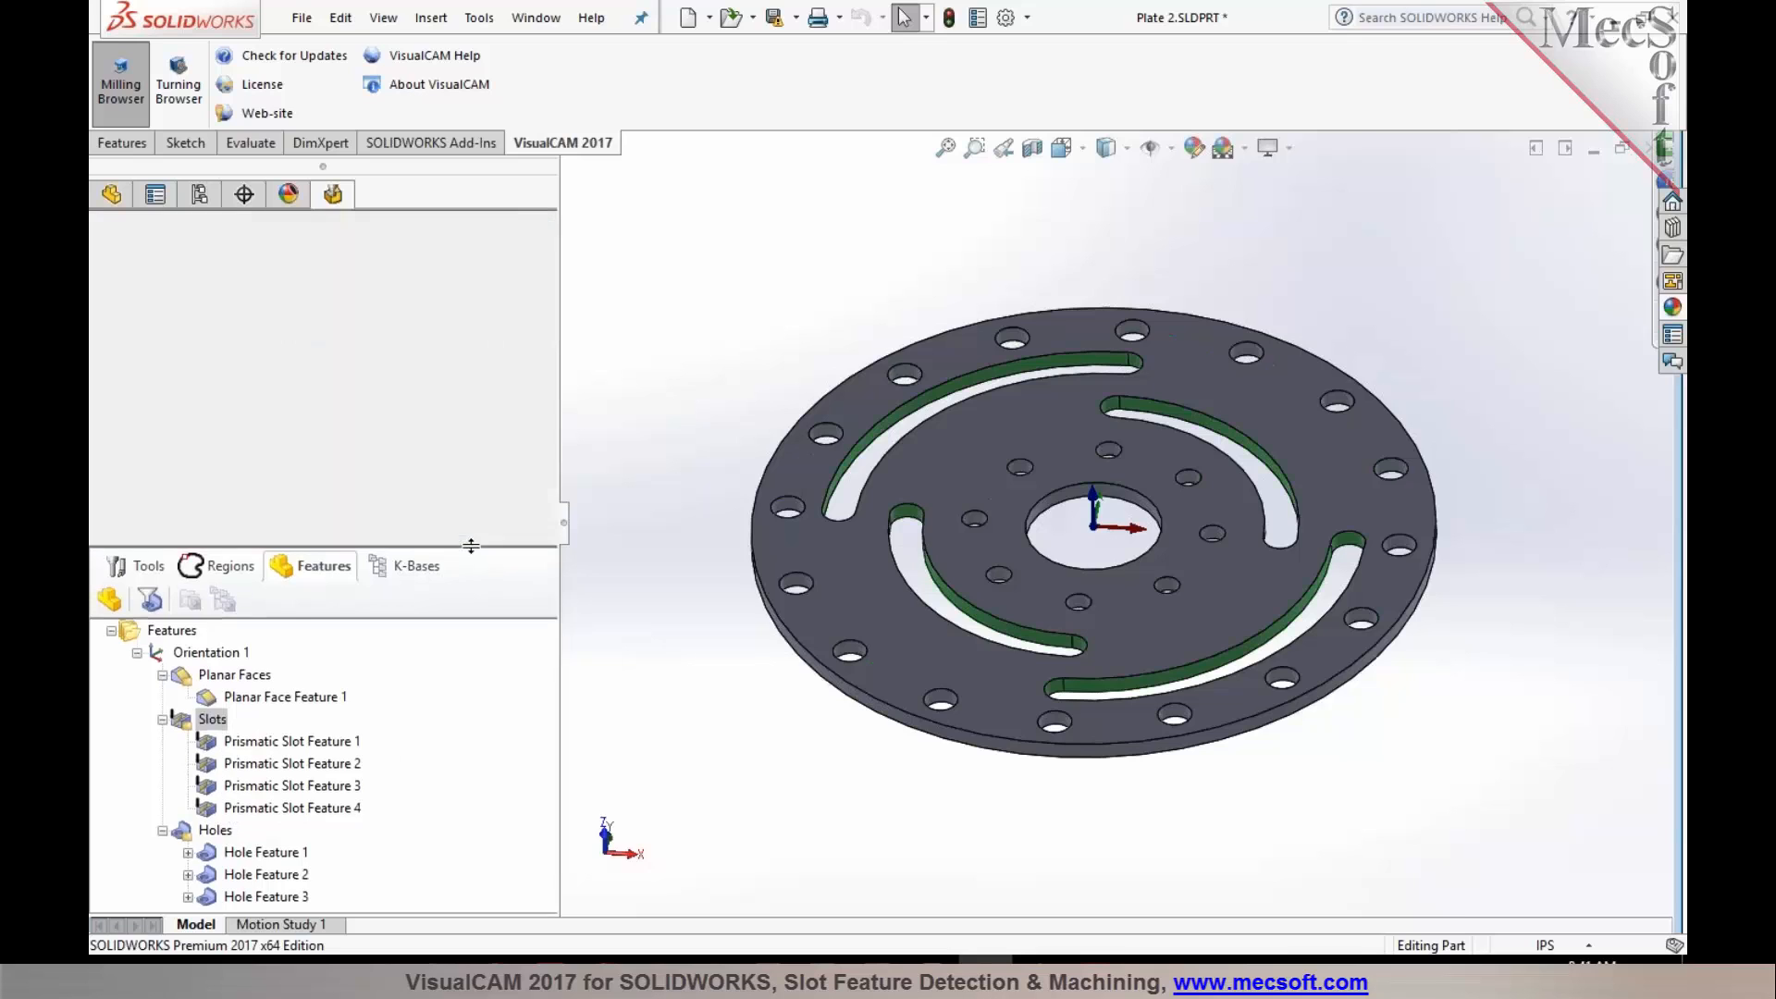
left_click(198, 752)
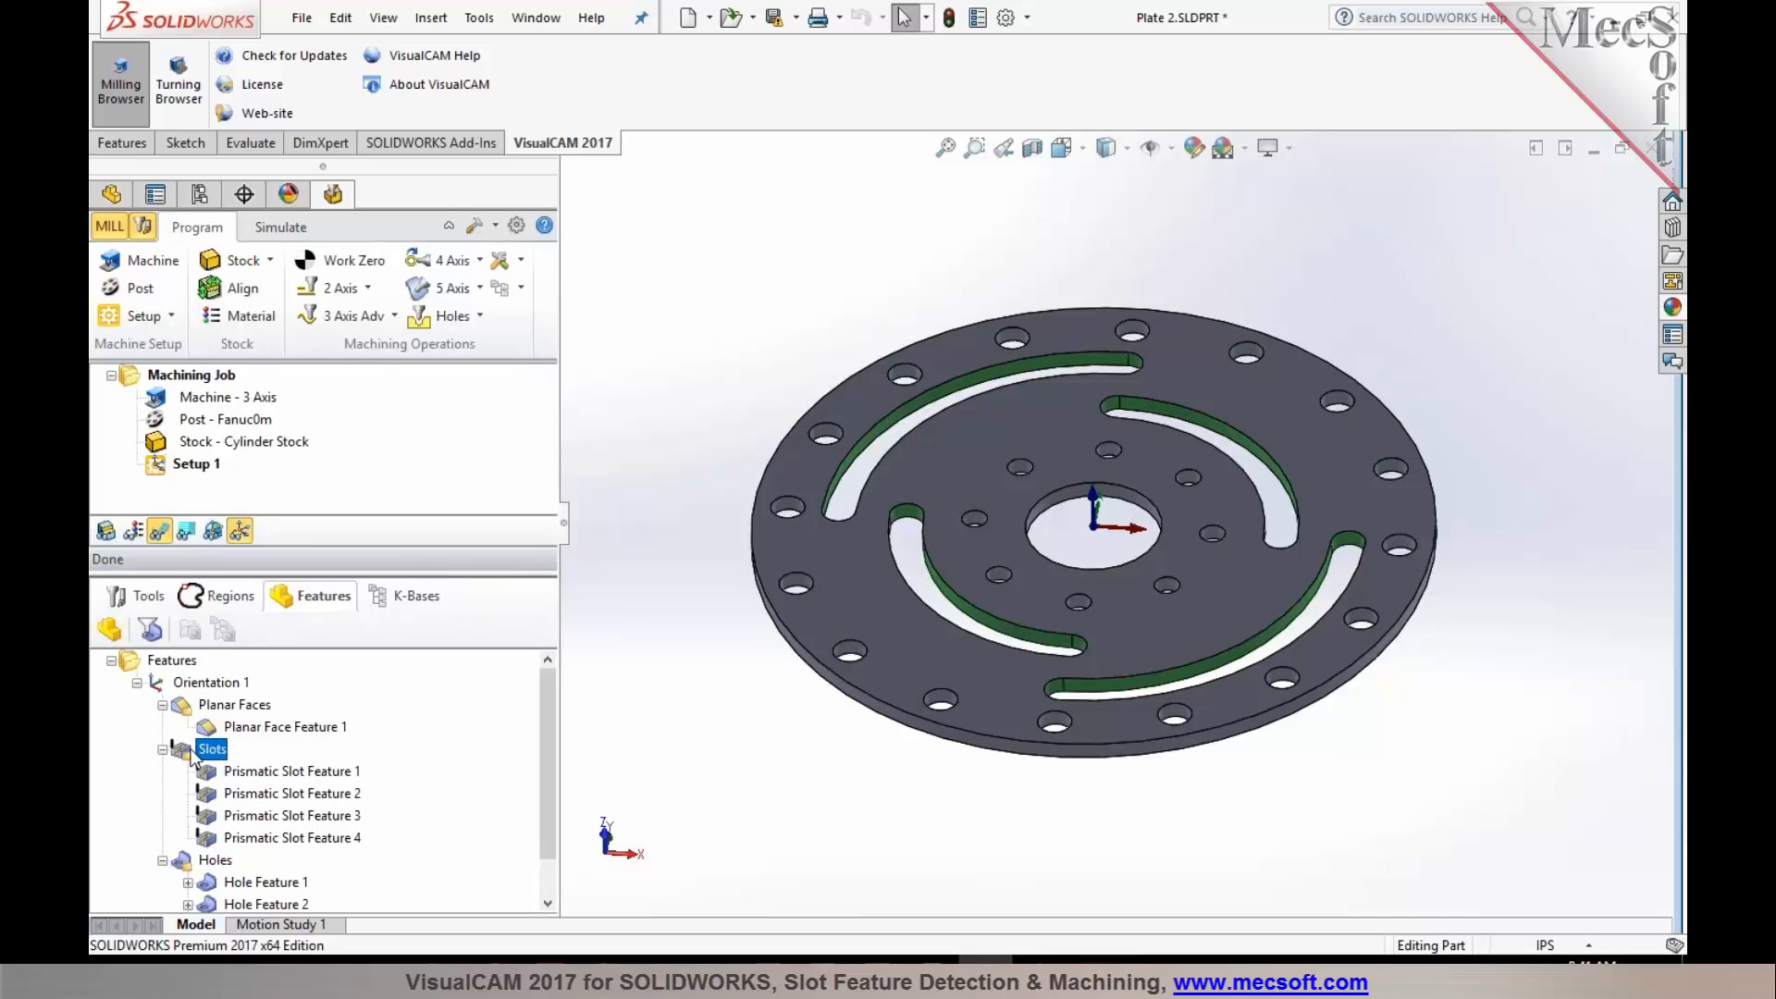
right_click(197, 754)
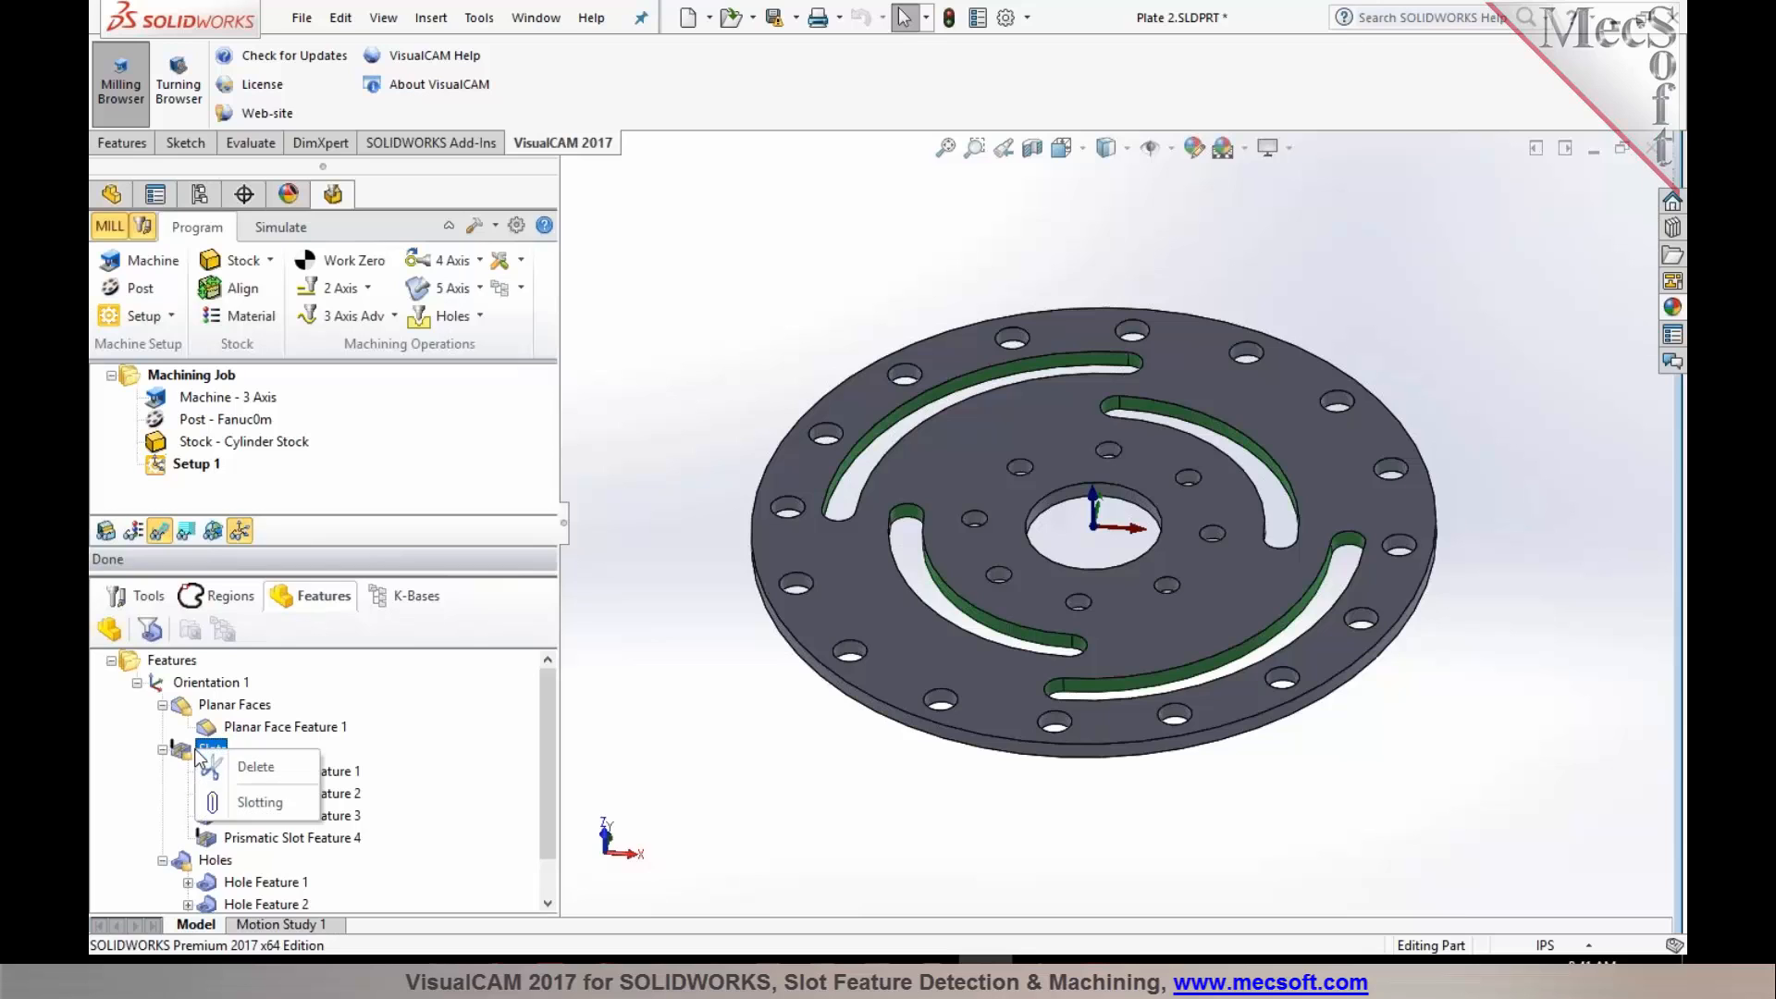
left_click(260, 802)
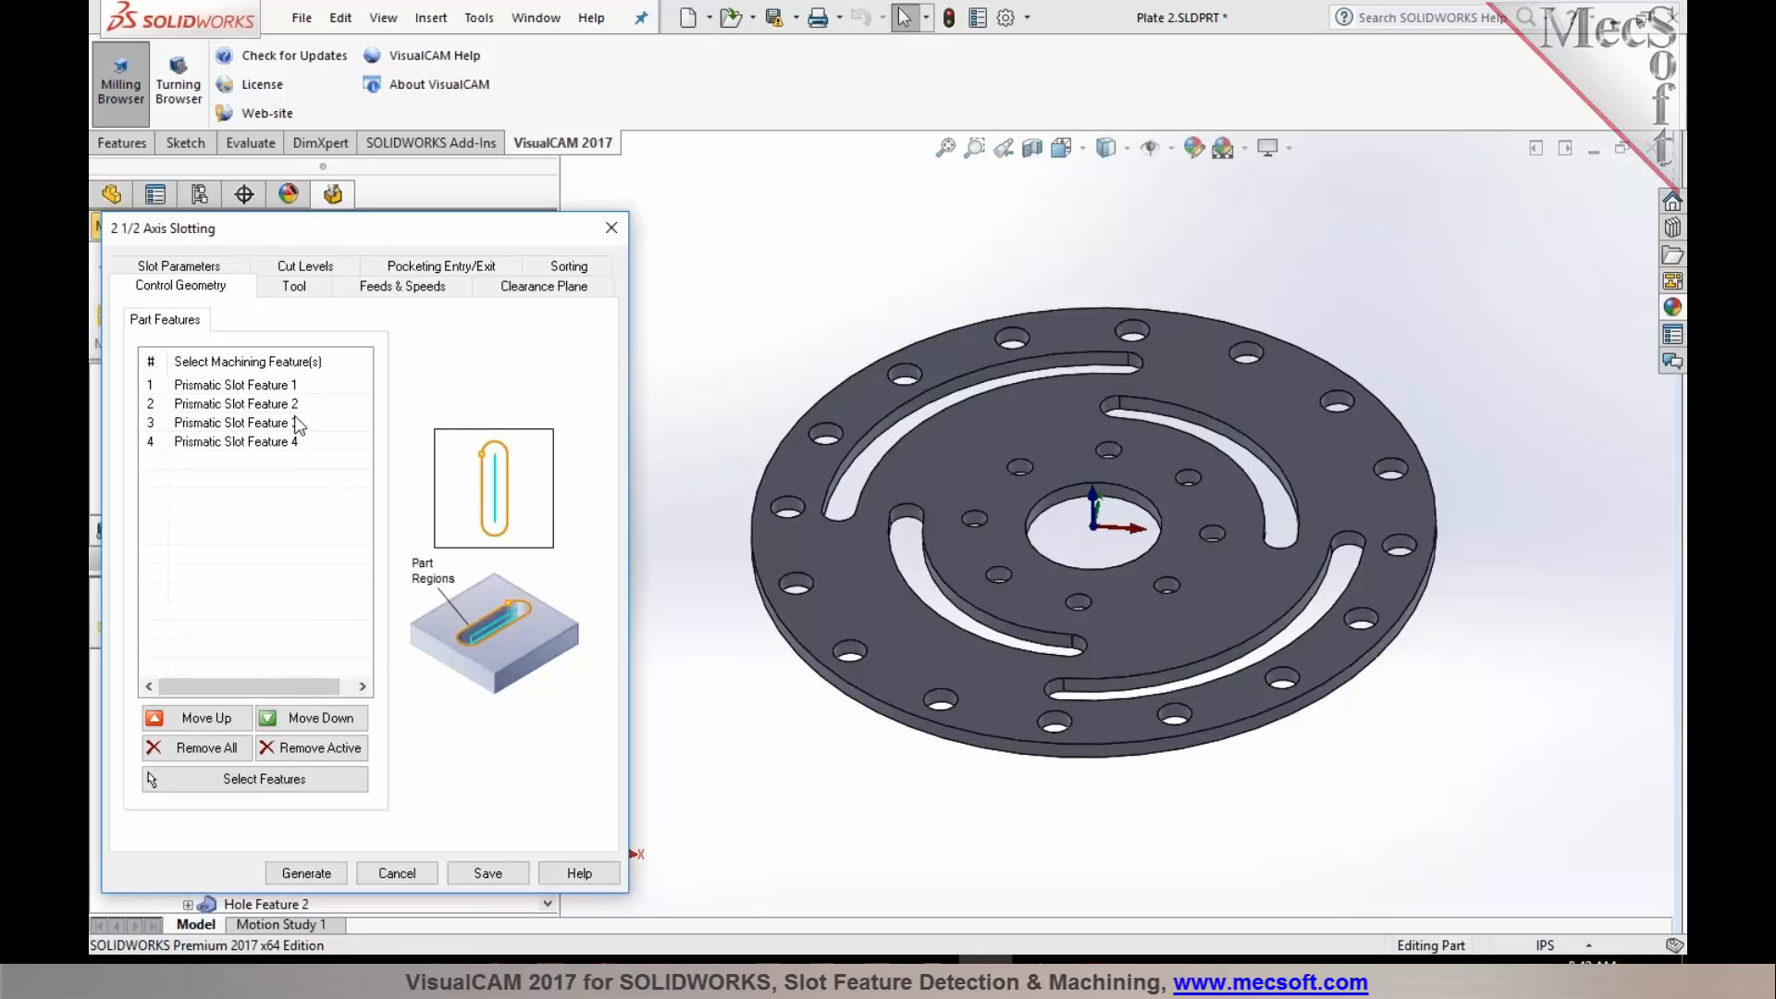
Assign the FLATMILL-1/4 INCH tool, enable the cleanup pass and generate the slotting toolpath.
left_click(294, 288)
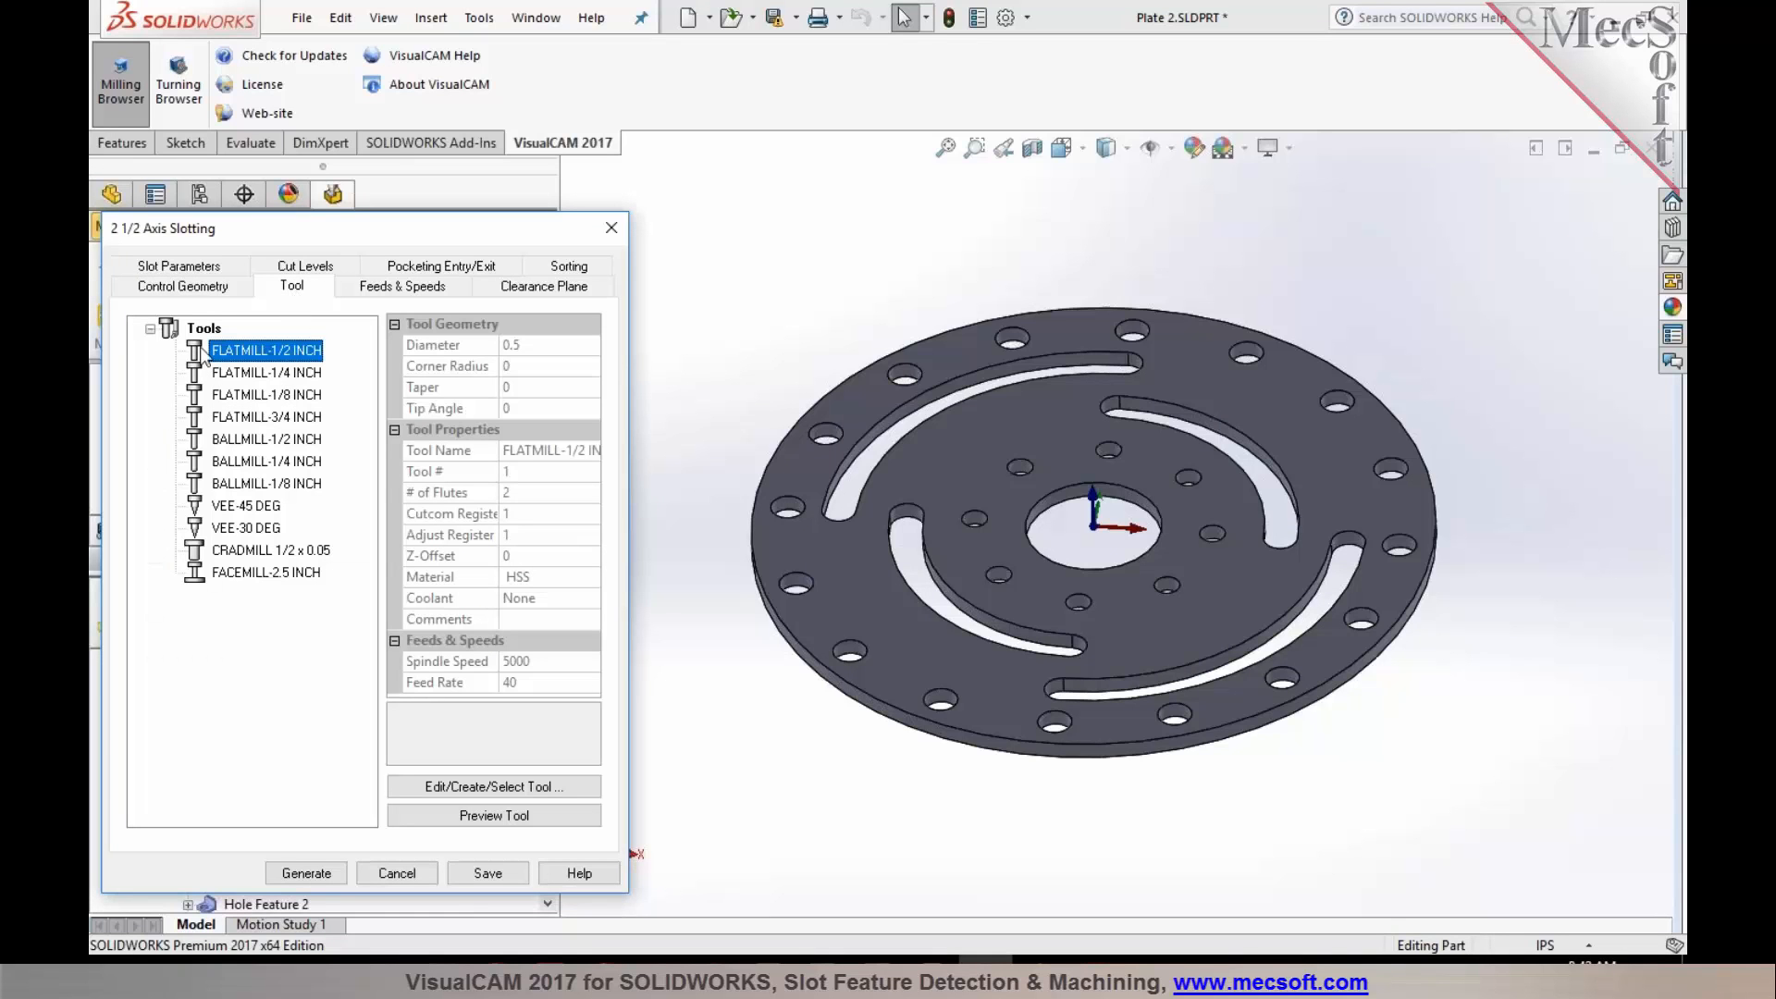
left_click(202, 374)
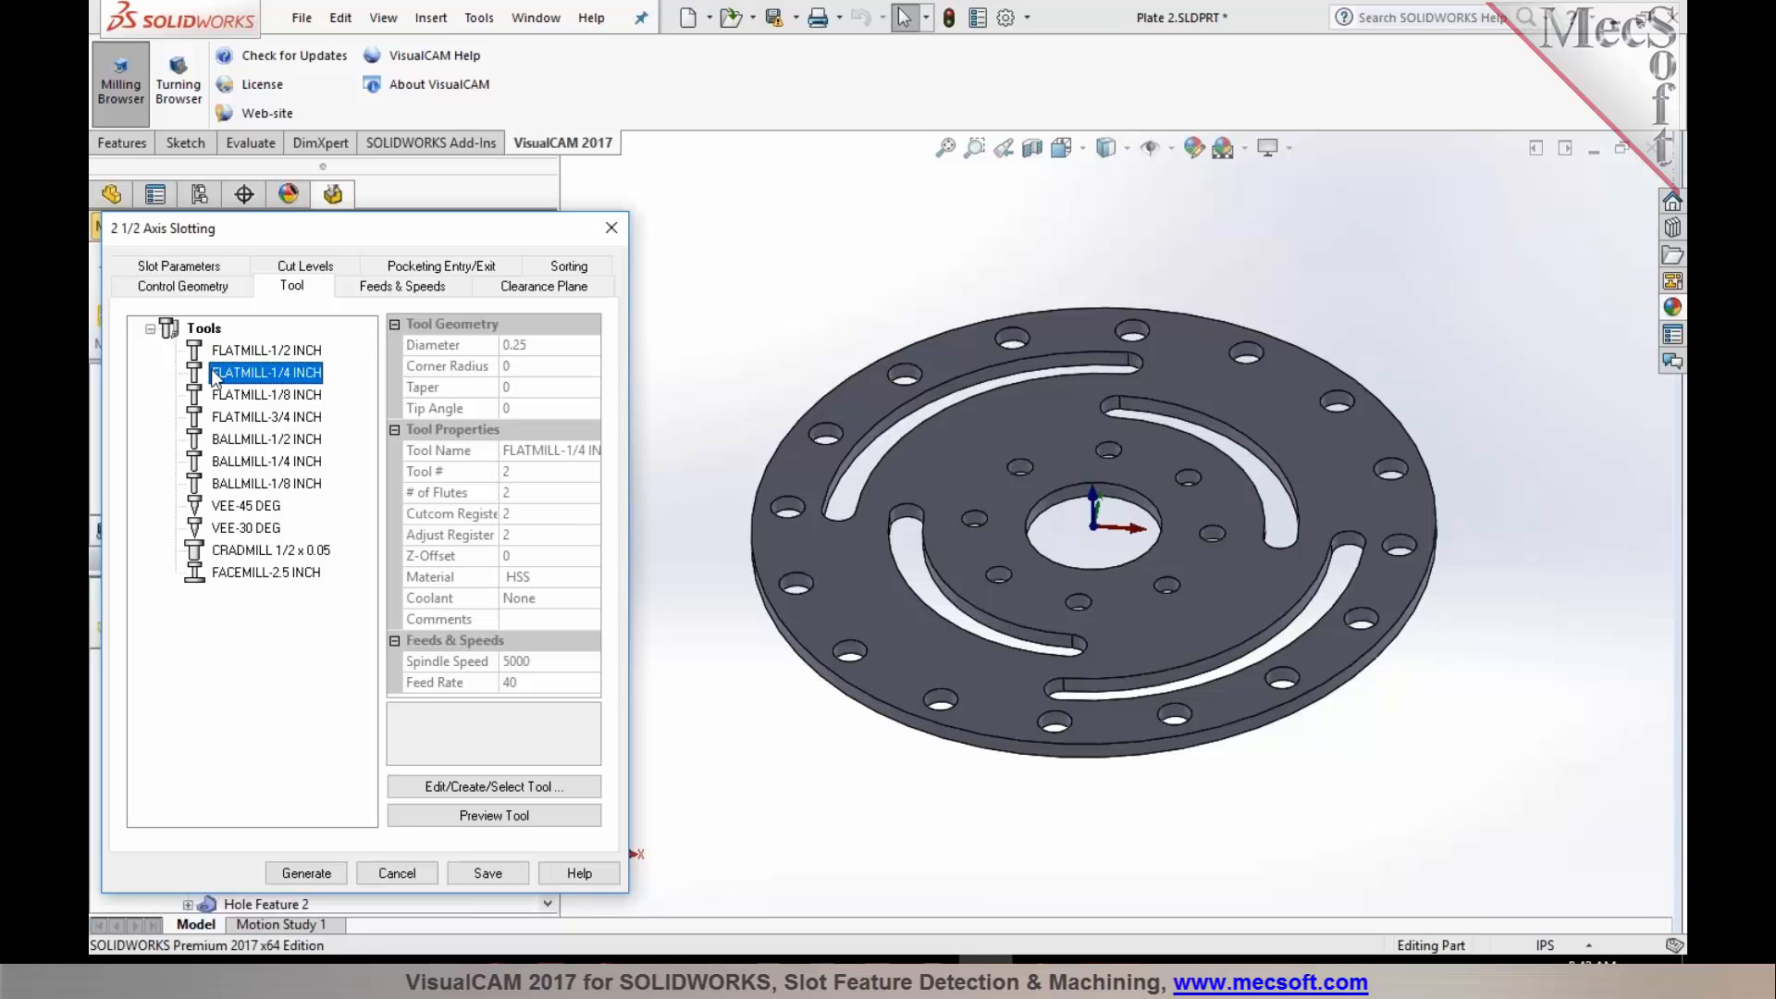
left_click(197, 267)
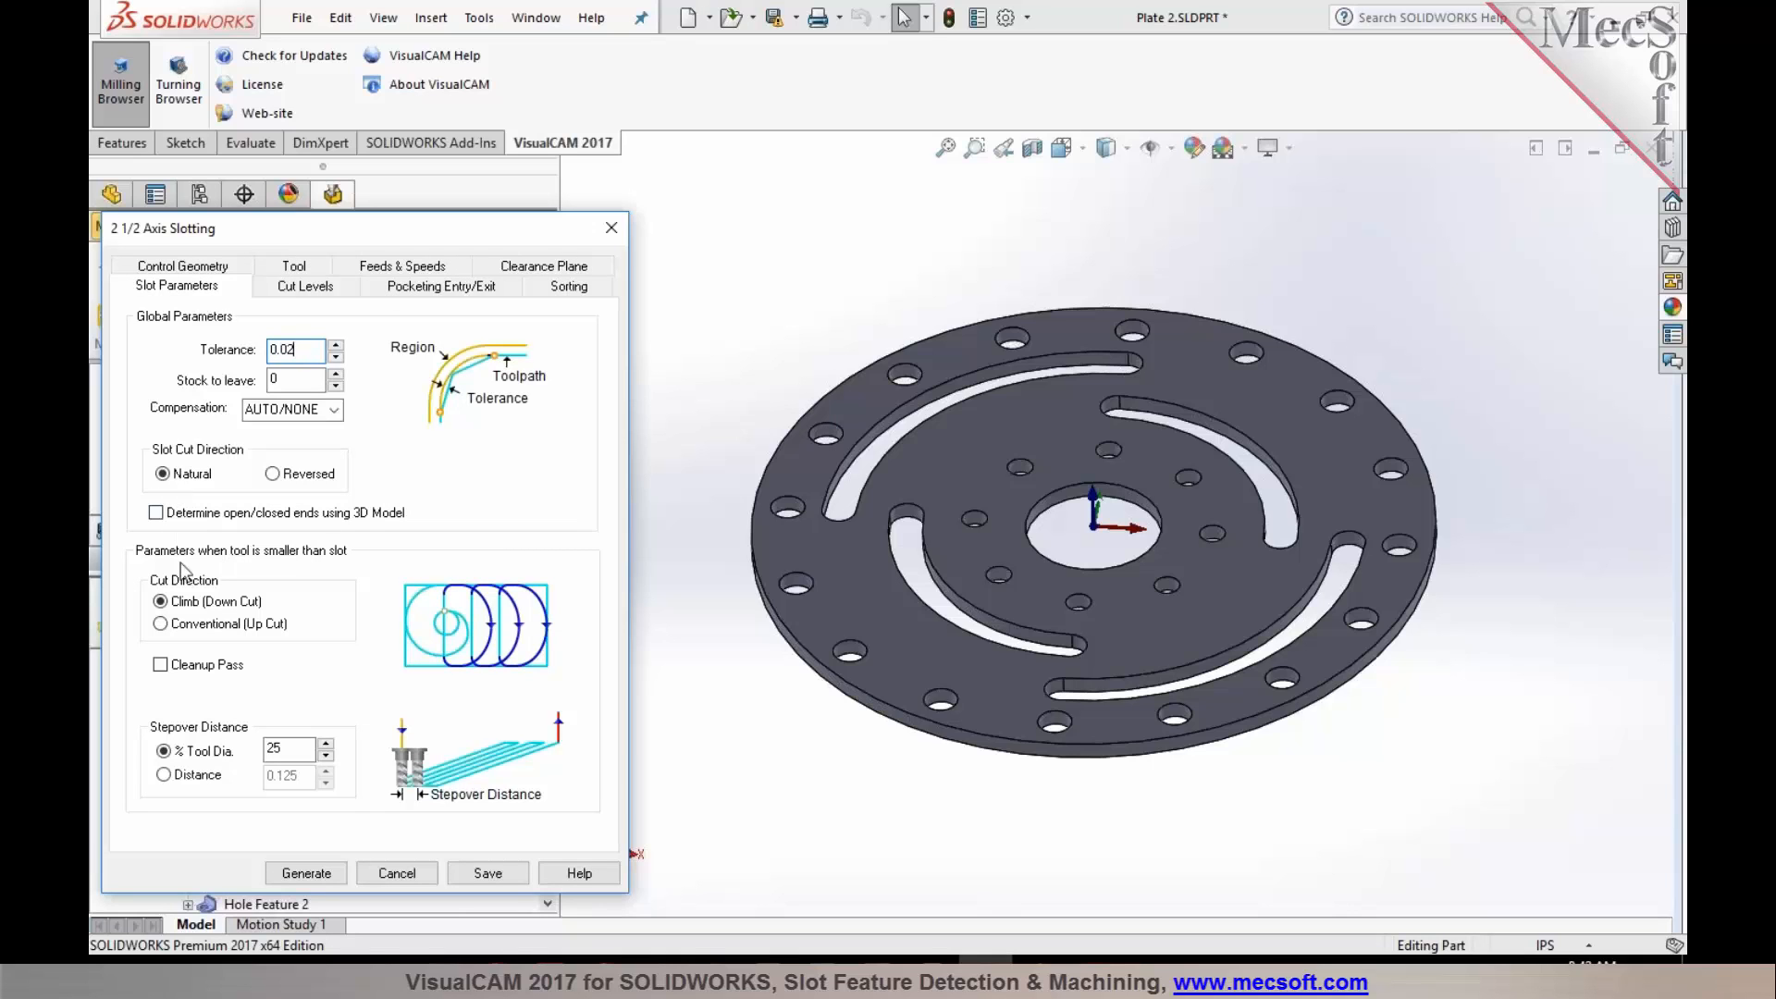
left_click(196, 677)
left_click(323, 874)
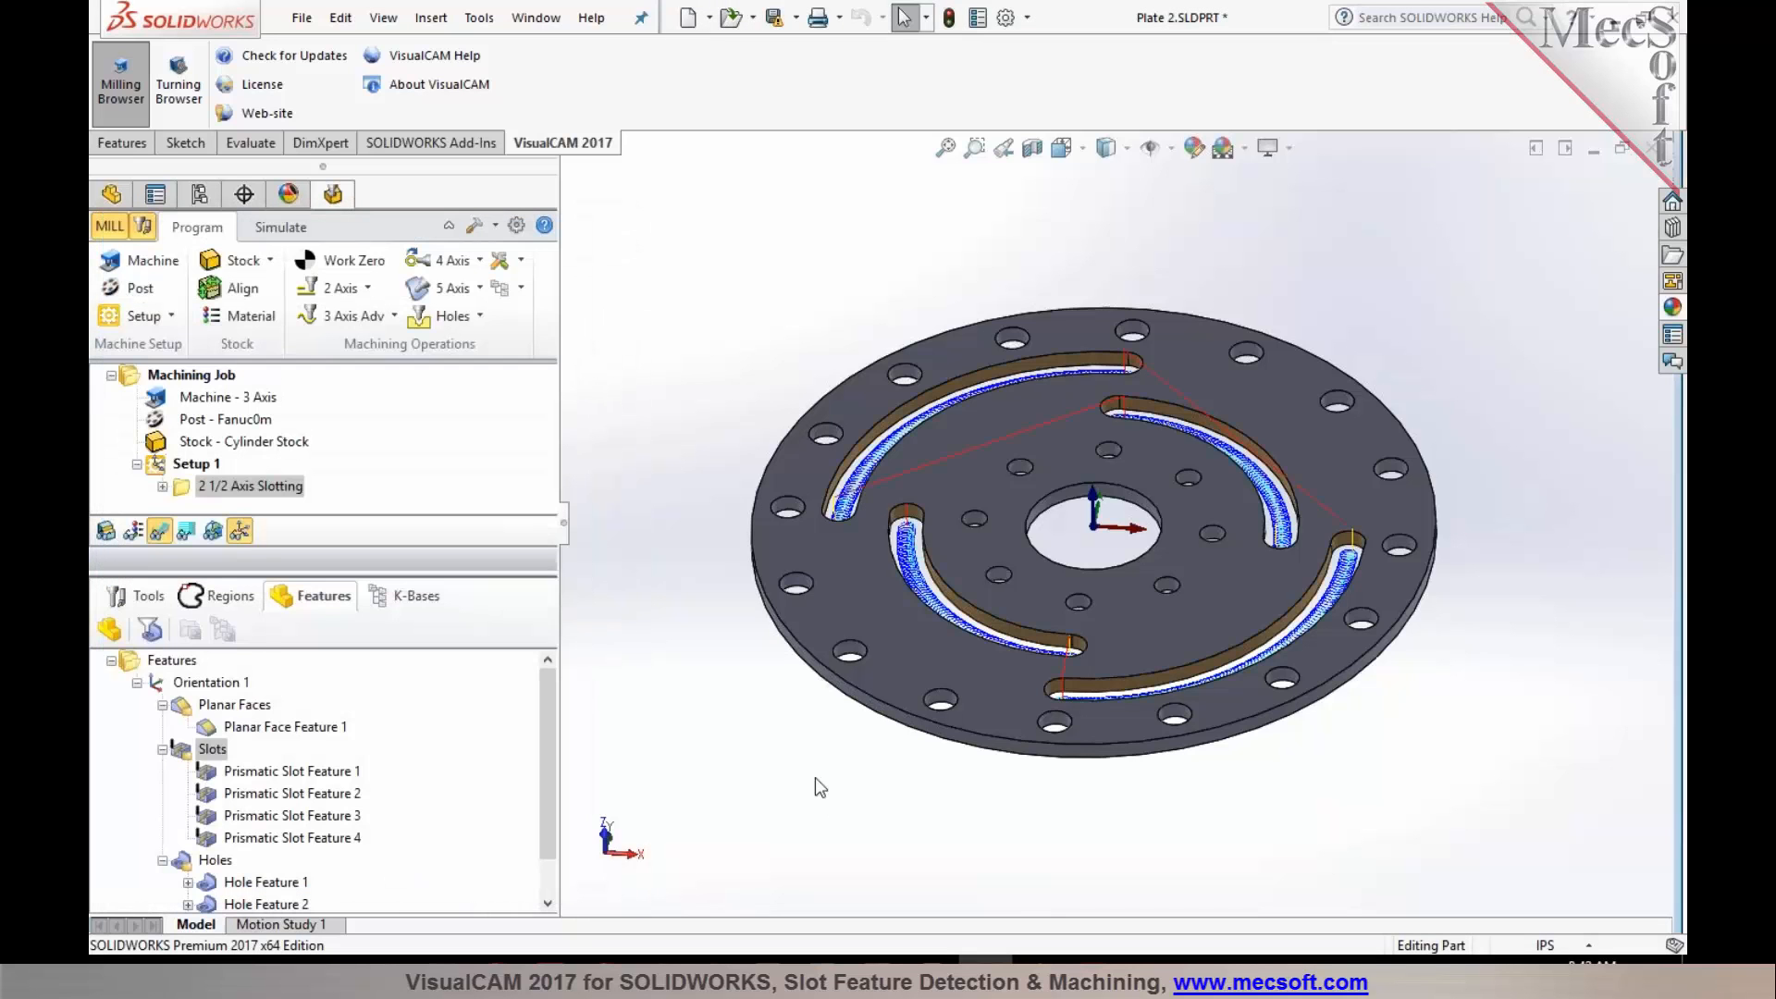
Inspect the generated slotting toolpath up close along the curved slots and across the whole plate.
scroll(934, 542, "down", 5)
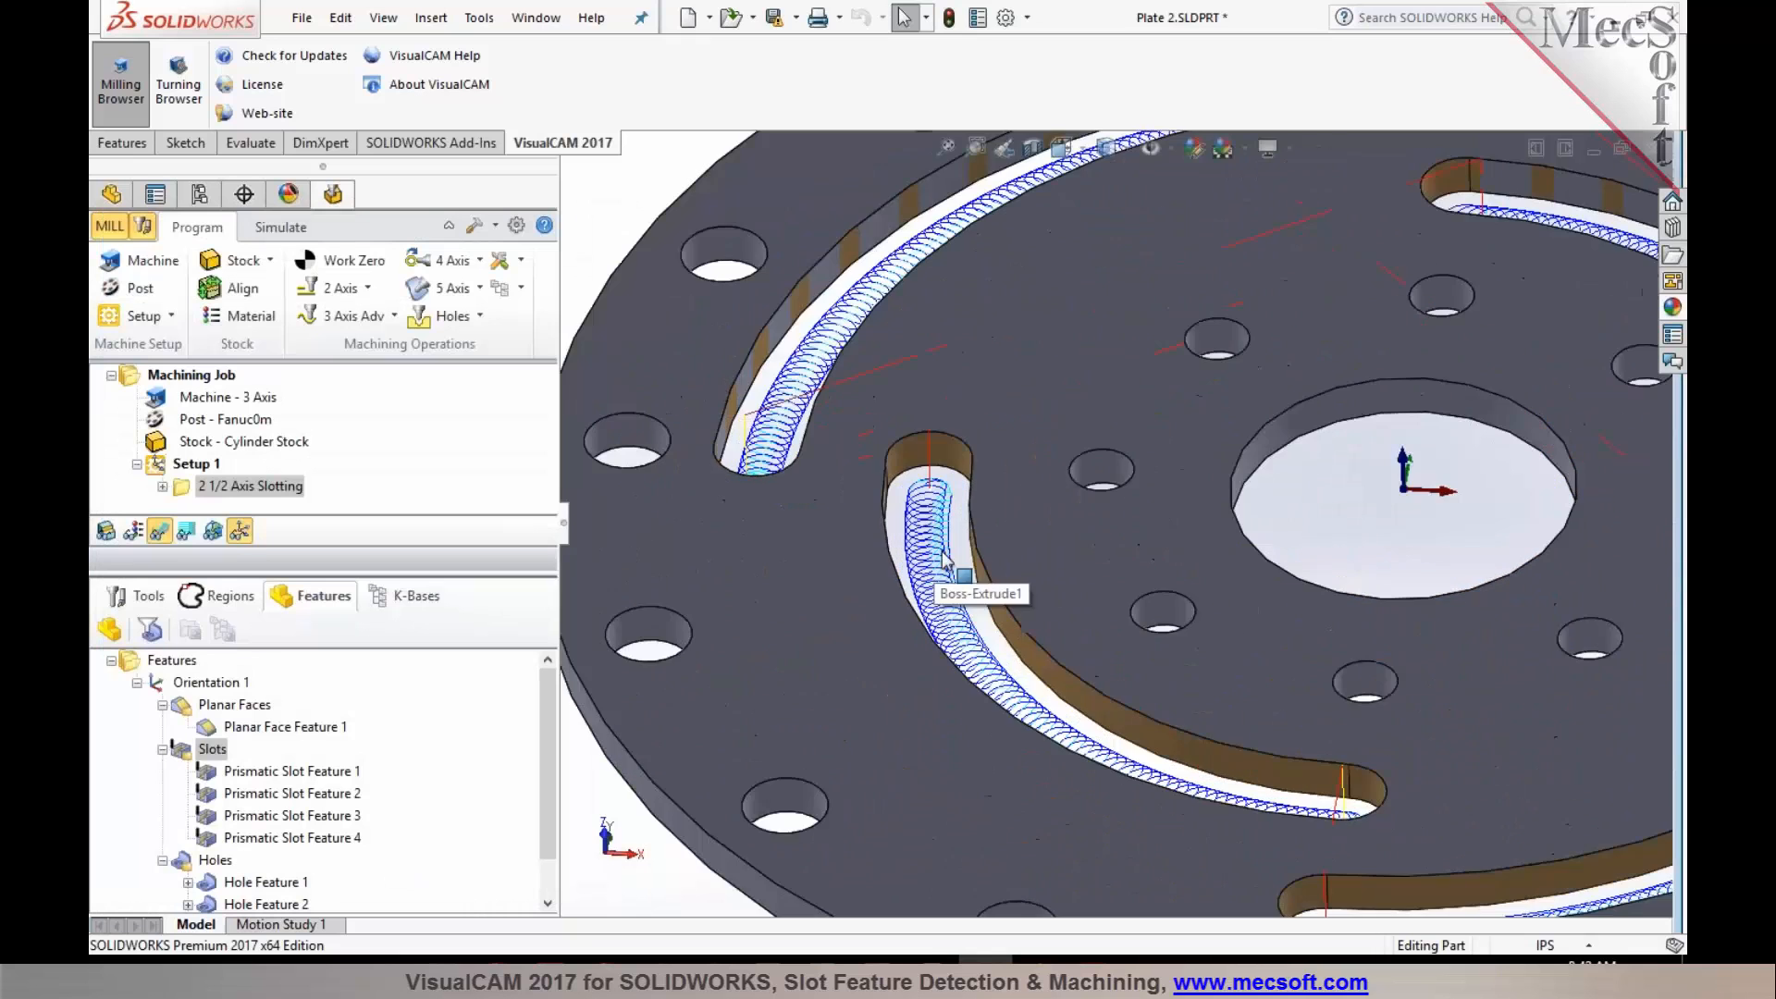
middle_click_drag(960, 571, 960, 606)
scroll(962, 457, "down", 3)
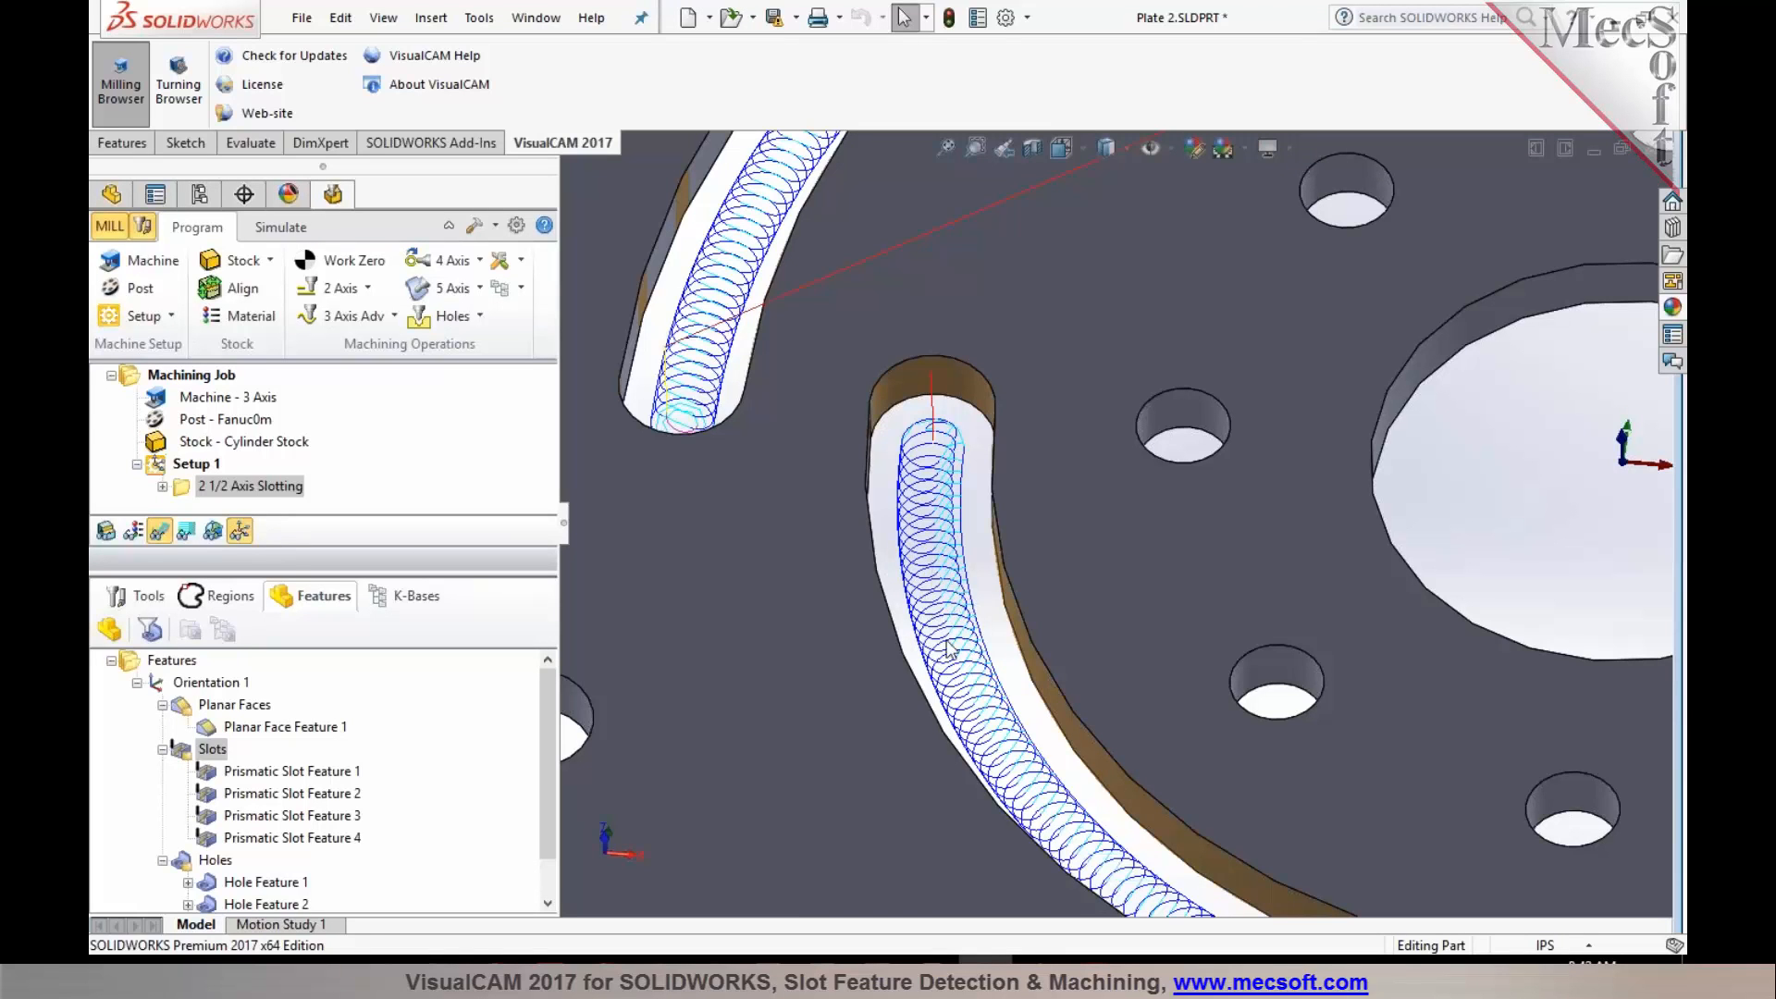
scroll(967, 612, "up", 2)
scroll(967, 612, "up", 2)
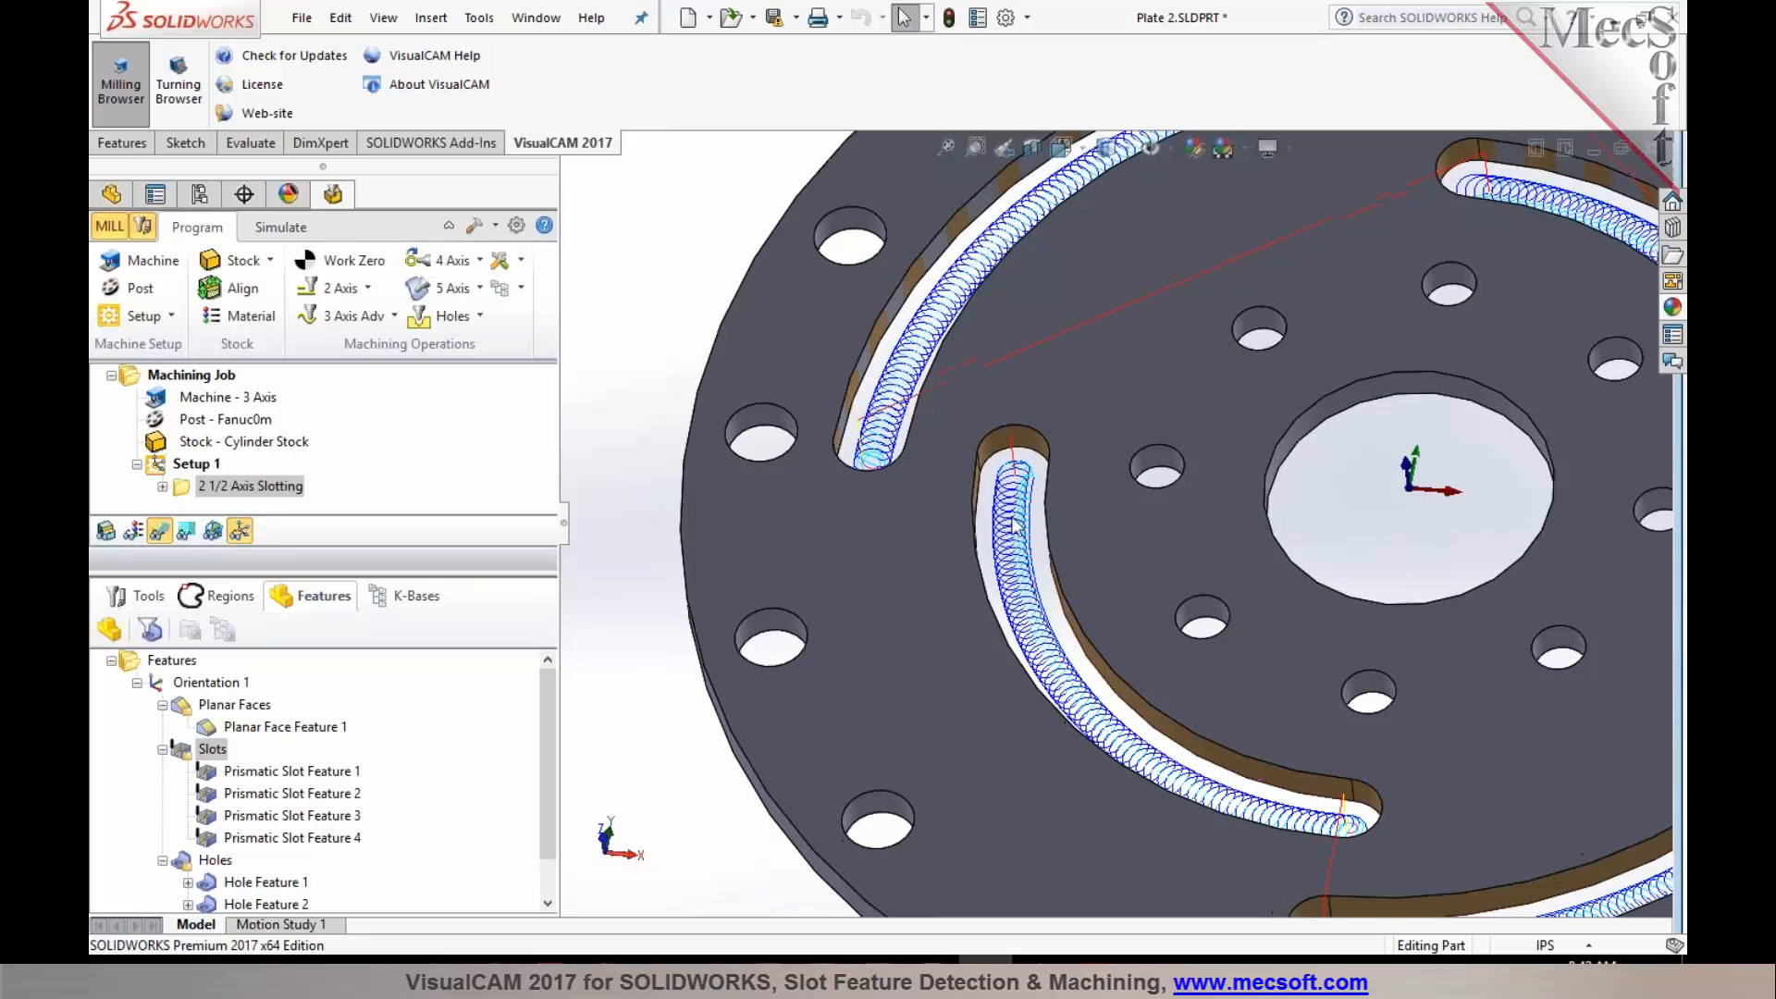
scroll(1019, 601, "up", 3)
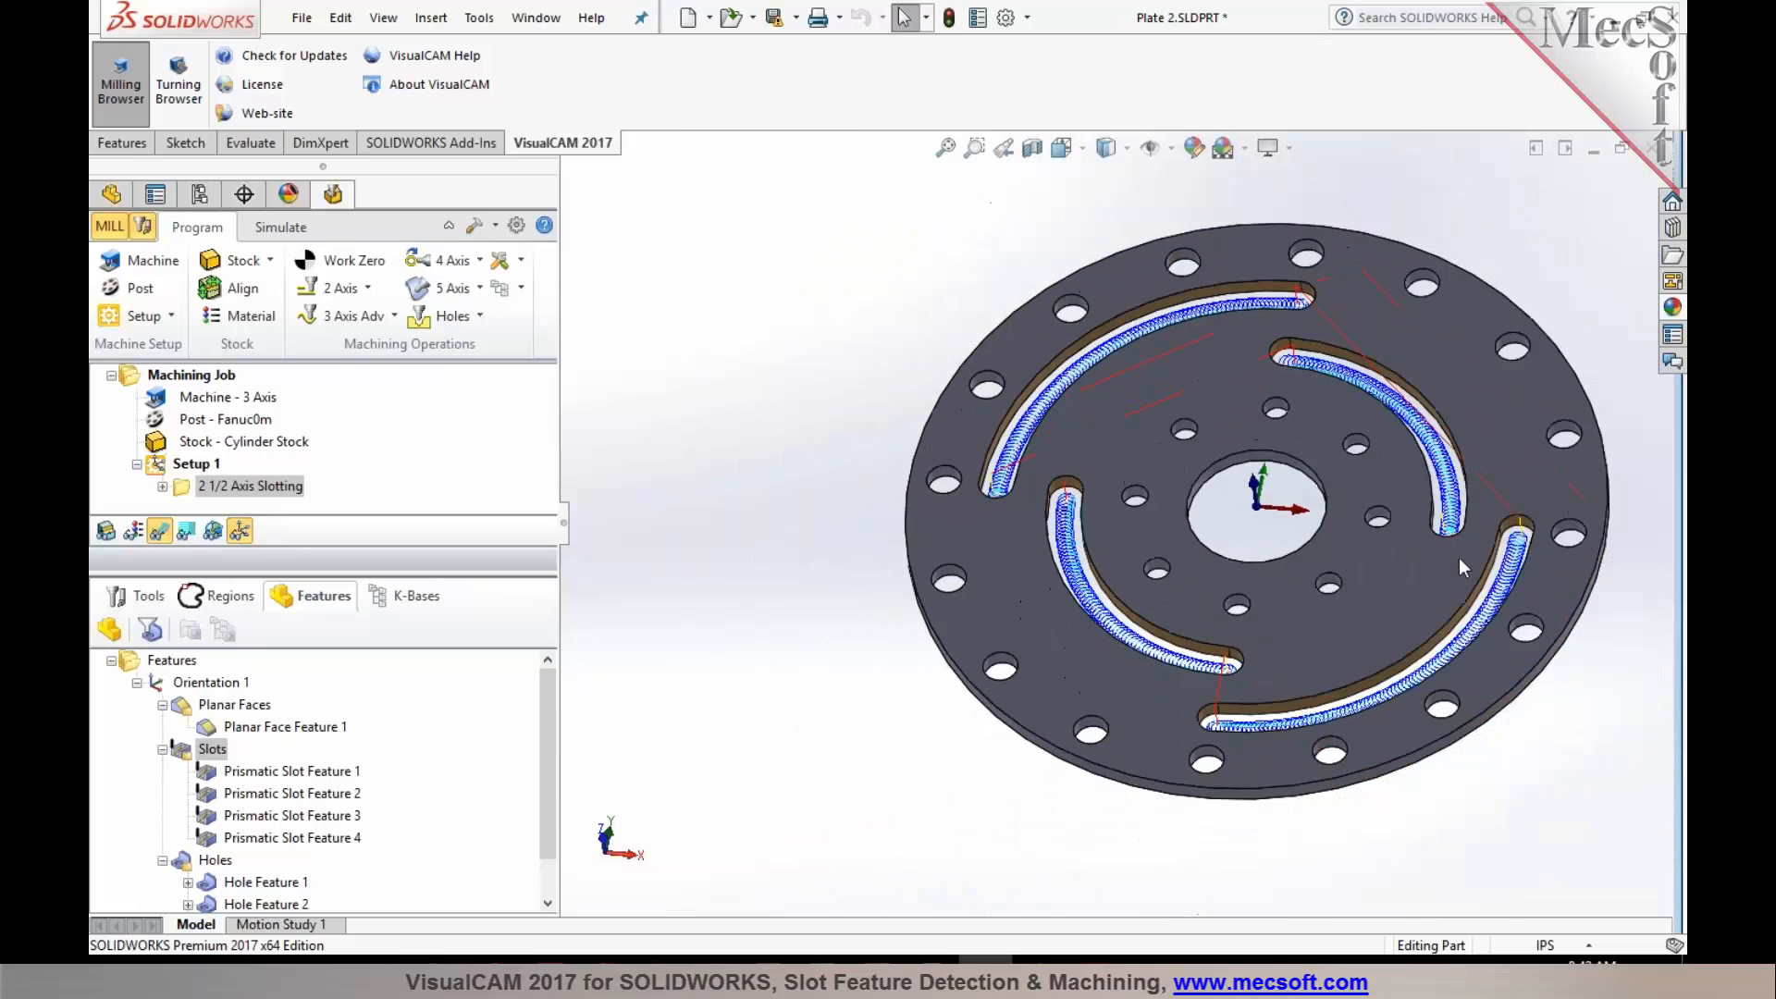
scroll(1465, 558, "down", 1)
mouse_move(1343, 551)
middle_mouse_down()
mouse_move(1344, 566)
mouse_move(1350, 518)
middle_mouse_up()
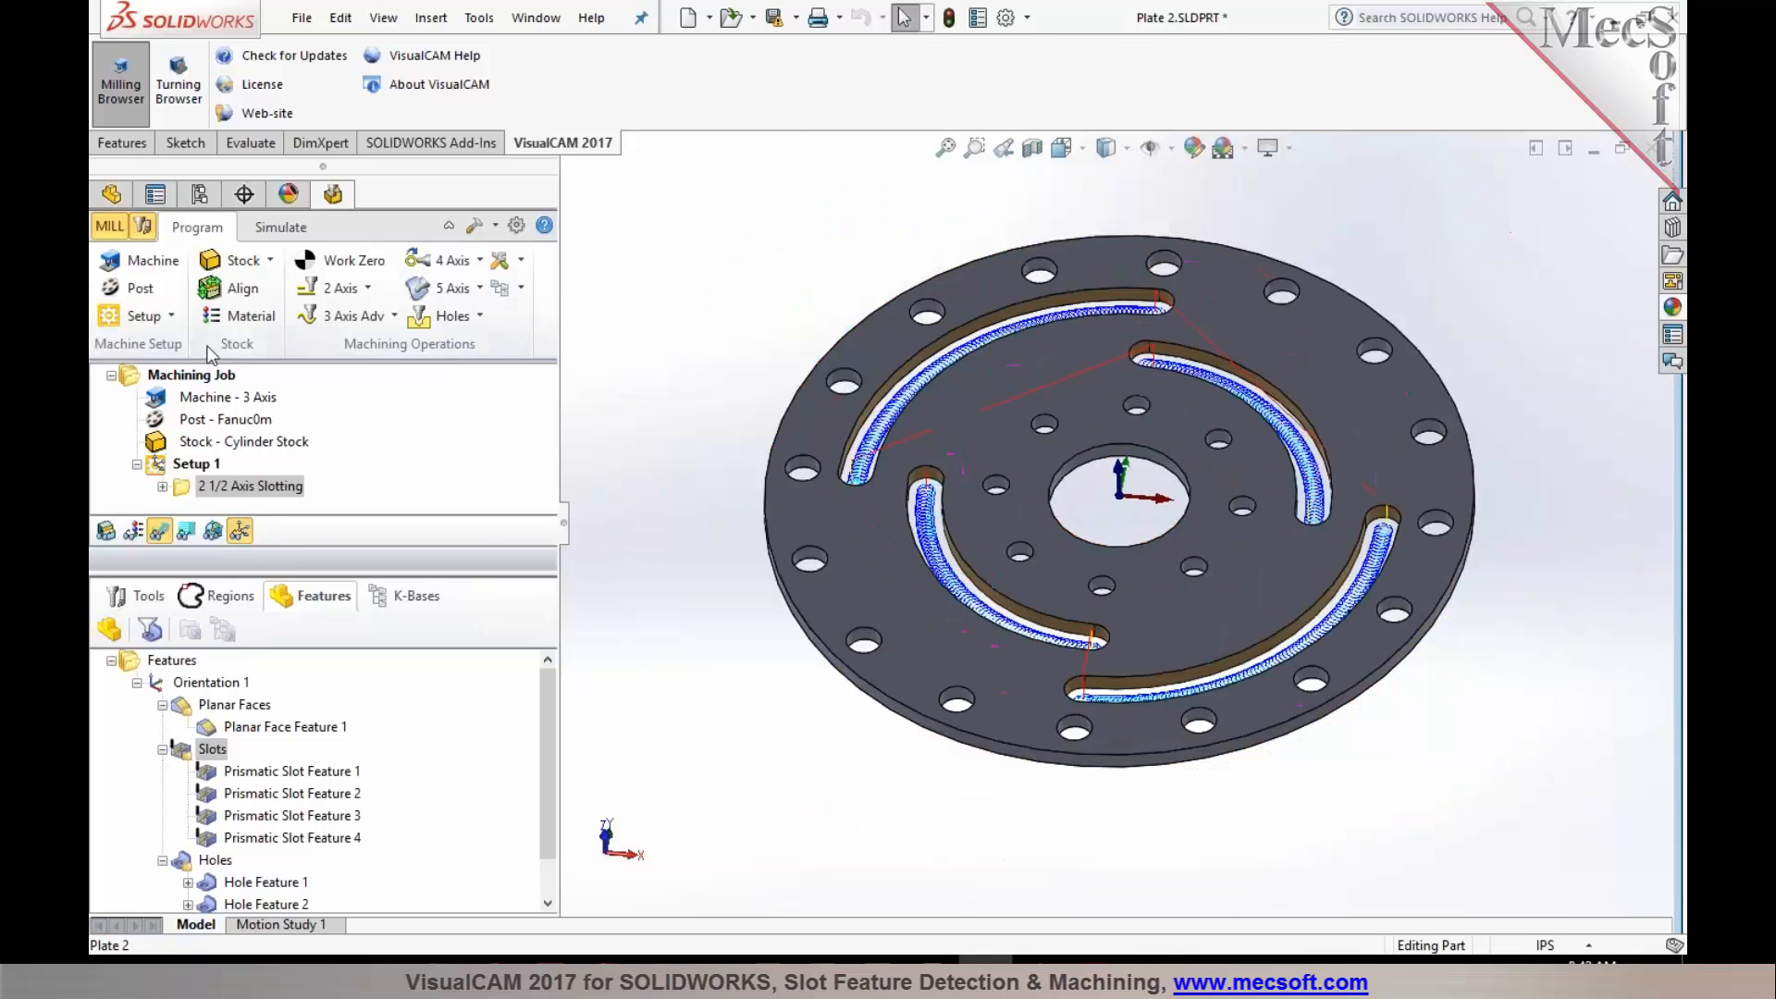
Simulate the slotting toolpath on the cylinder stock through to the end, adjusting the simulation speed while it runs.
left_click(276, 227)
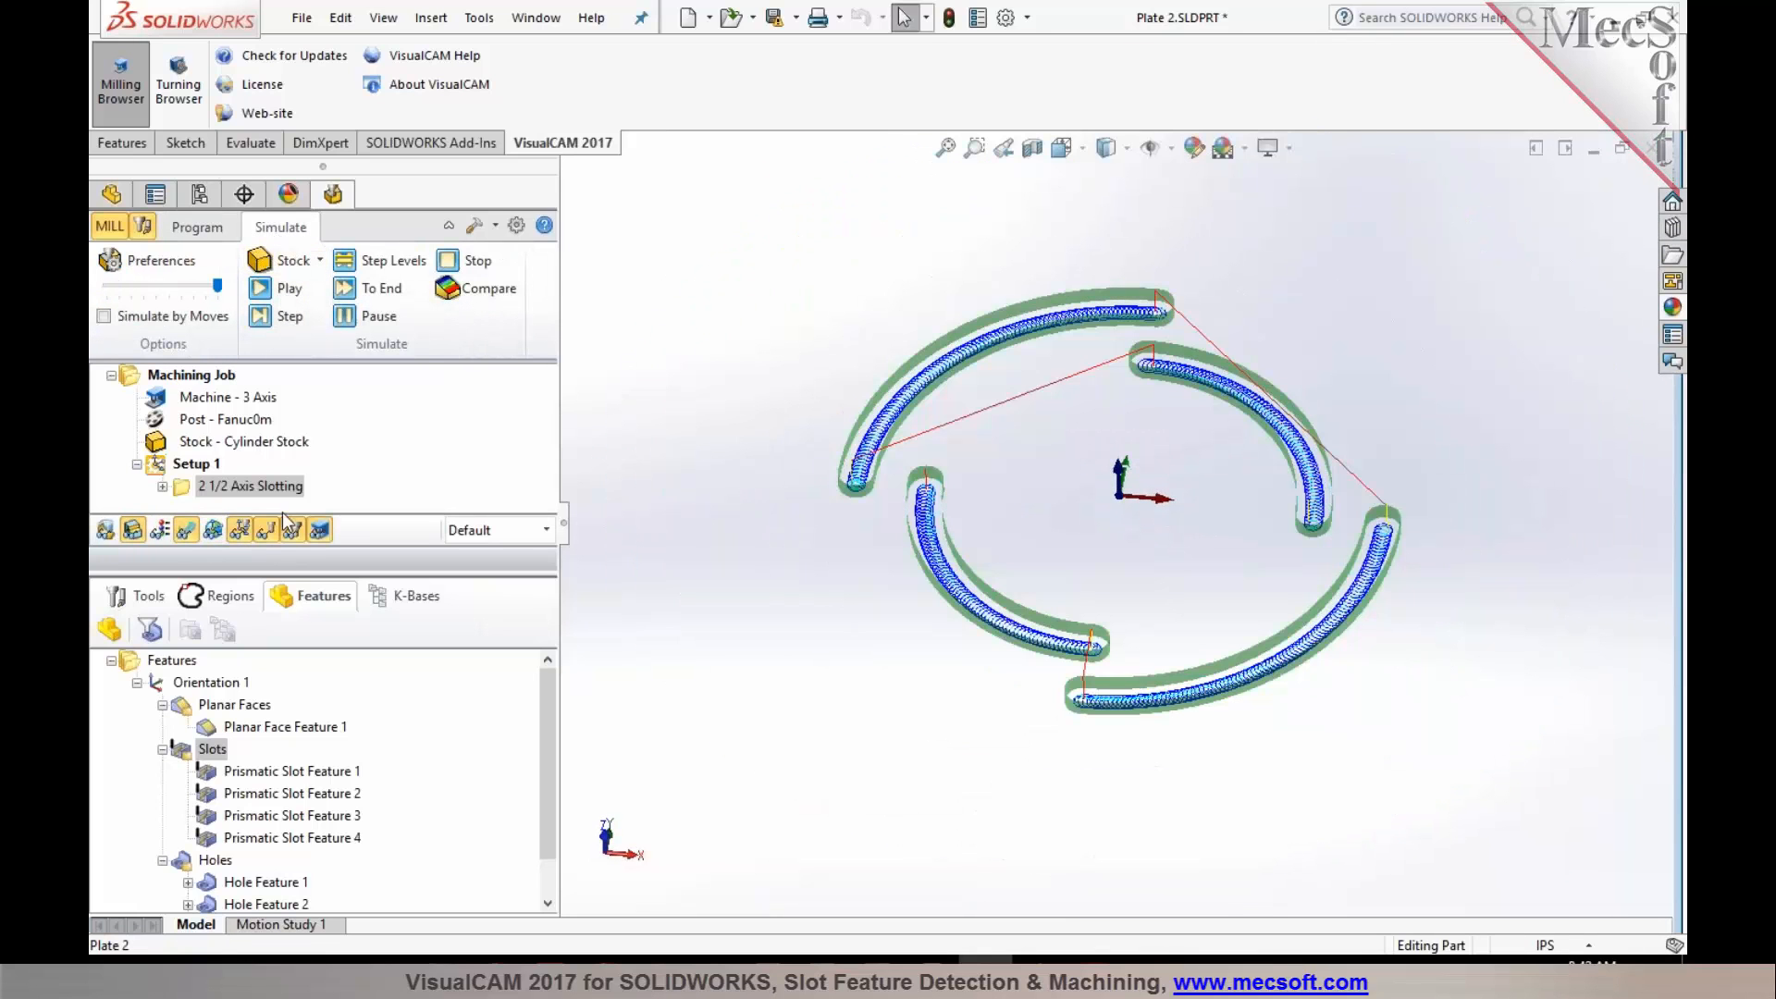
left_click(264, 290)
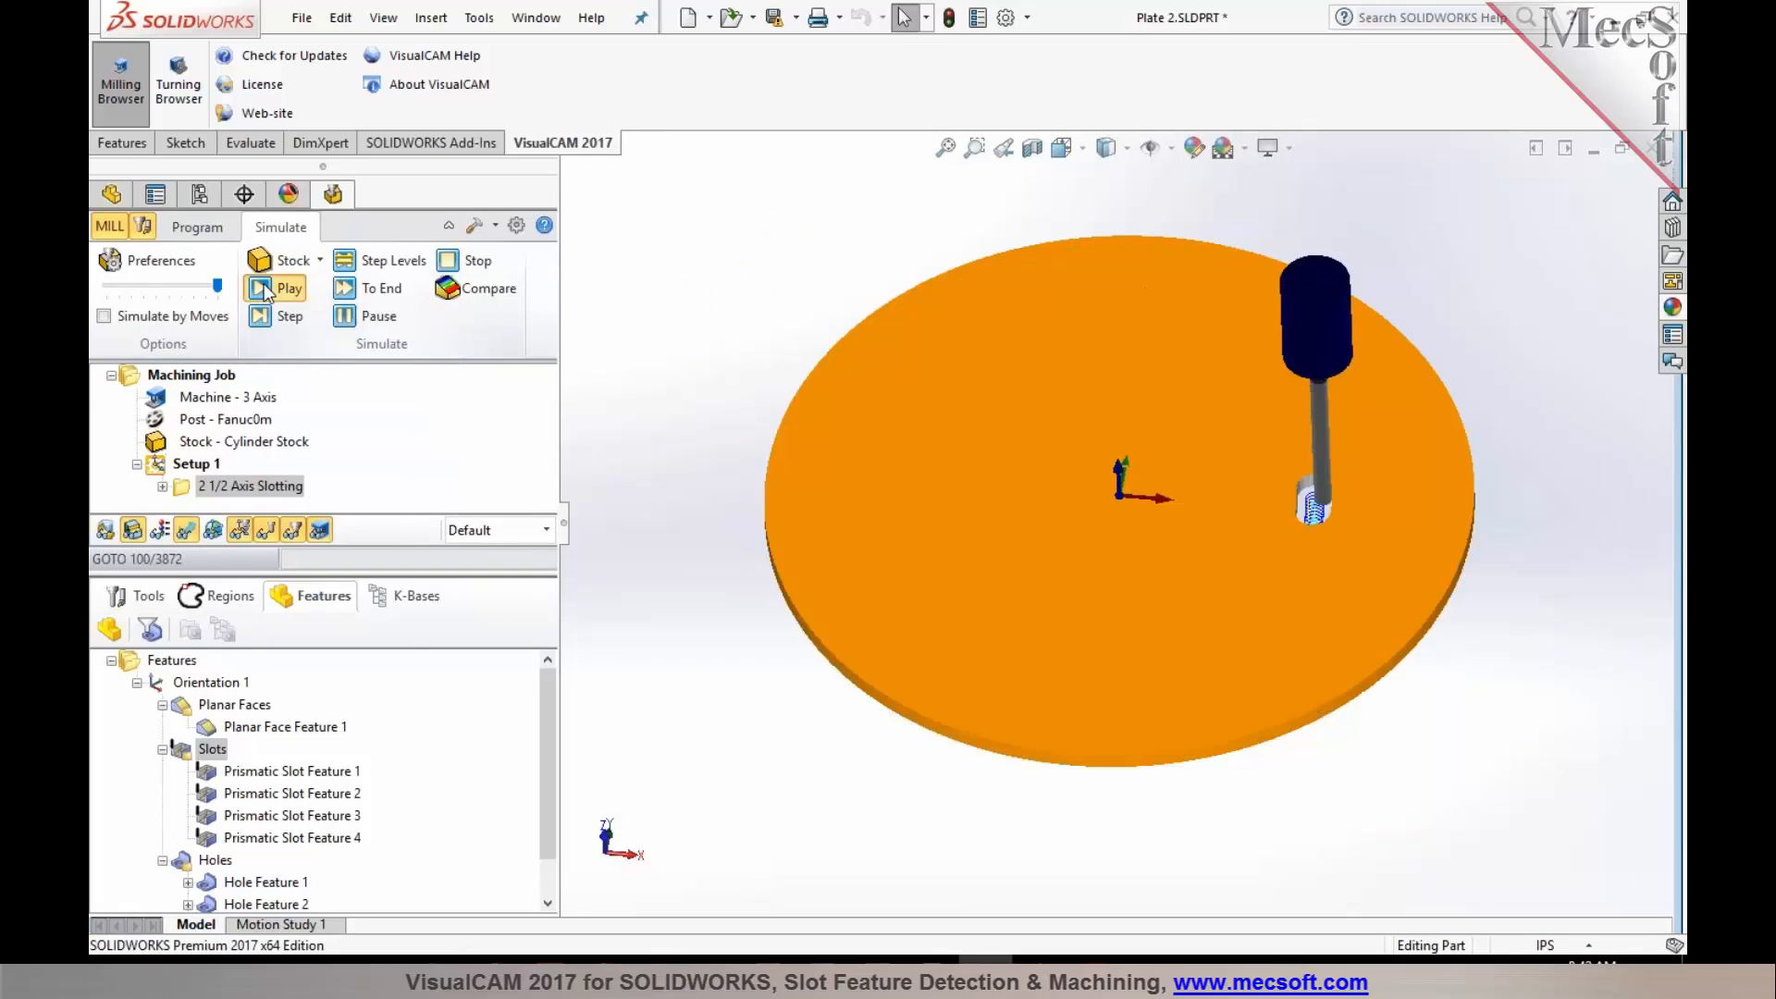
left_click_drag(220, 293, 115, 286)
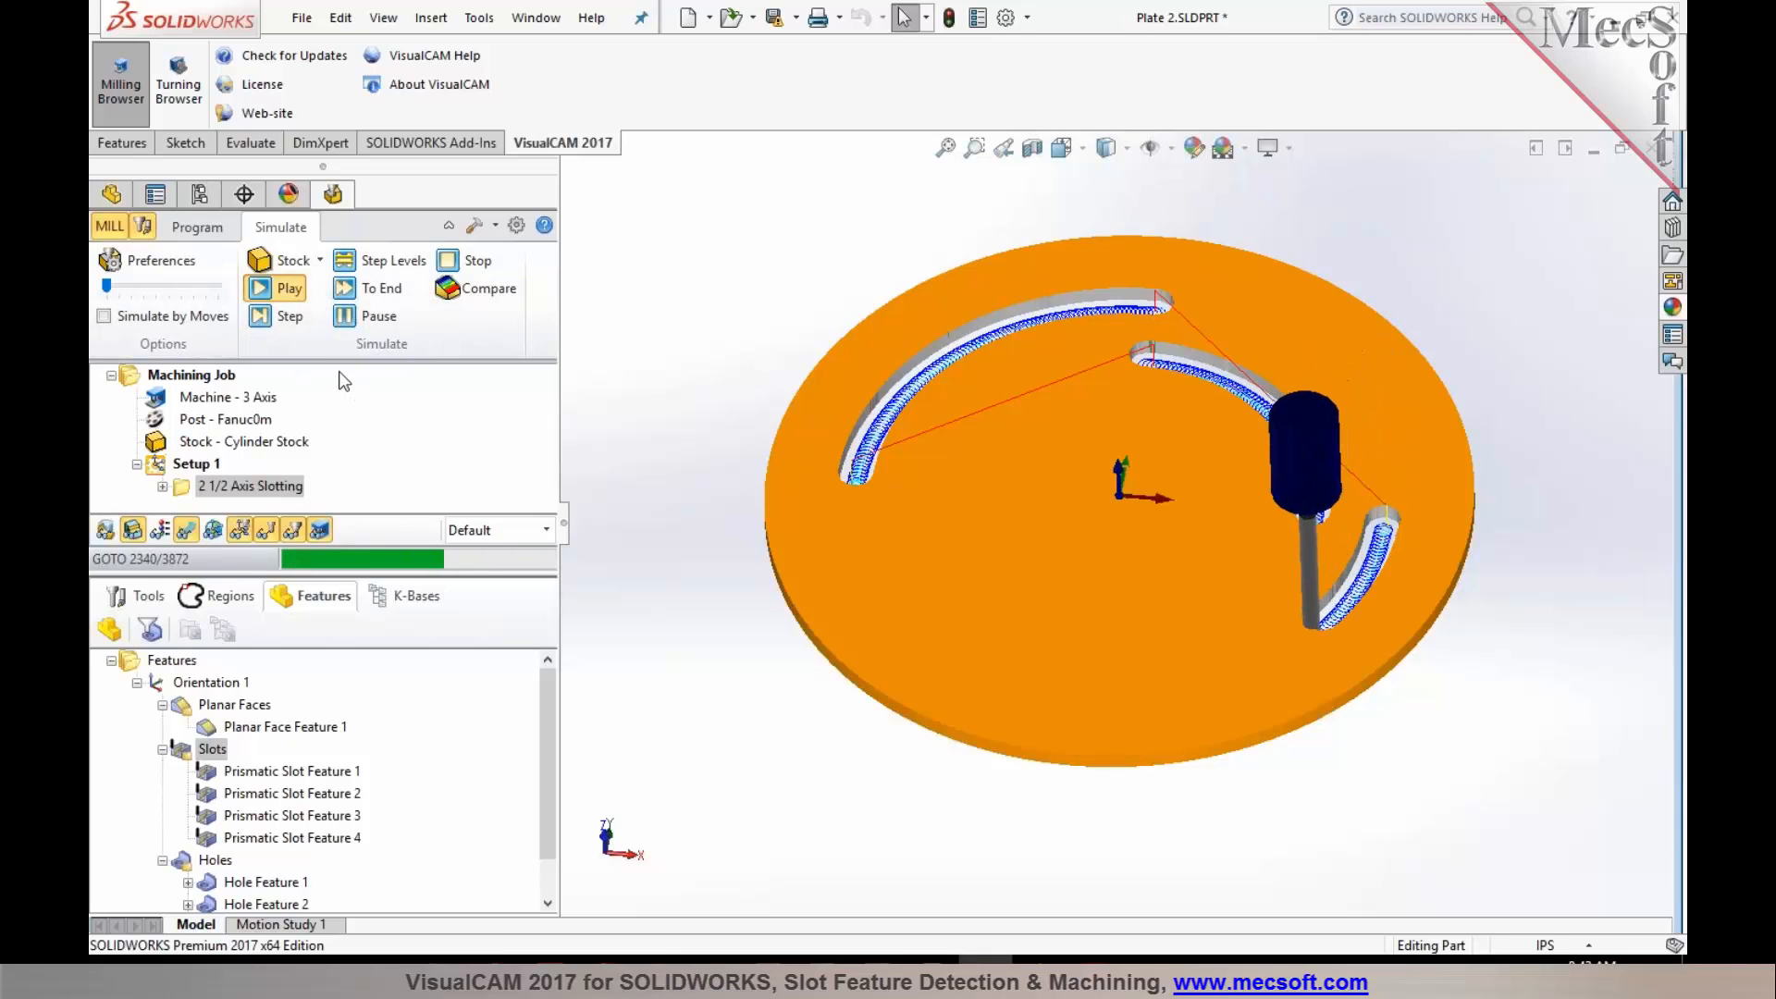
left_click_drag(108, 289, 122, 291)
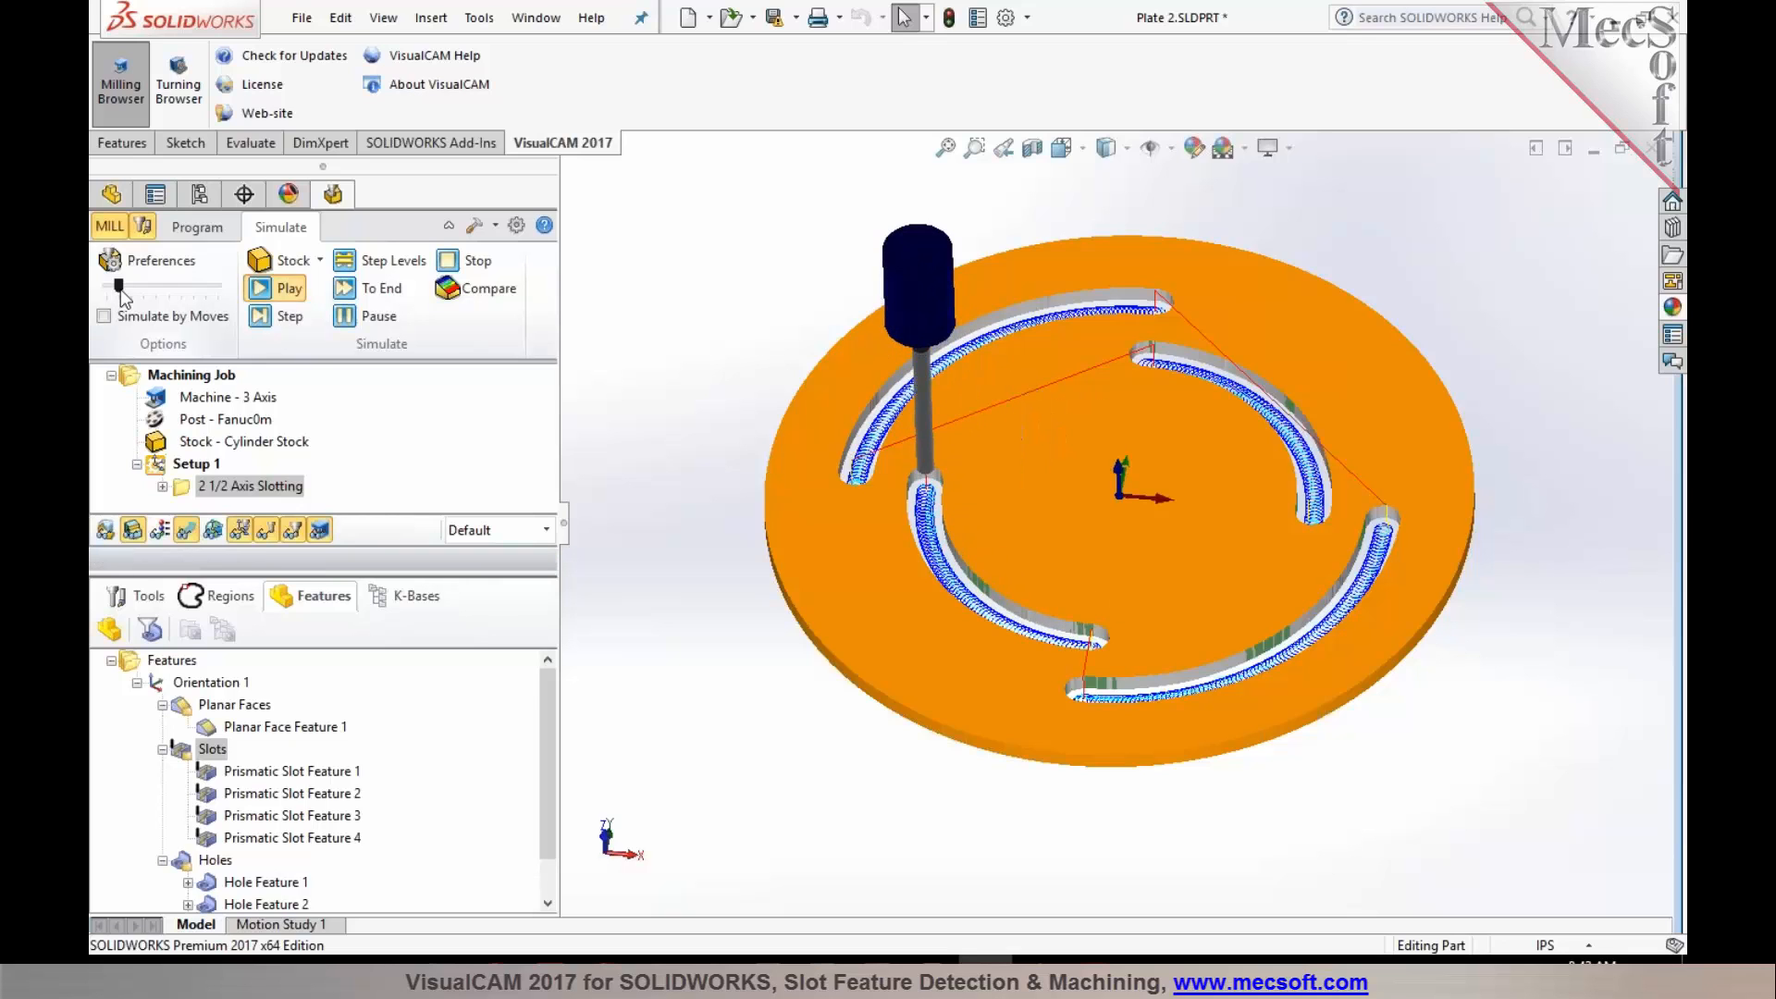
Assign the FLATMILL-1/2 INCH tool to the 2 1/2 Axis Slotting operation and regenerate its toolpath.
left_click(198, 230)
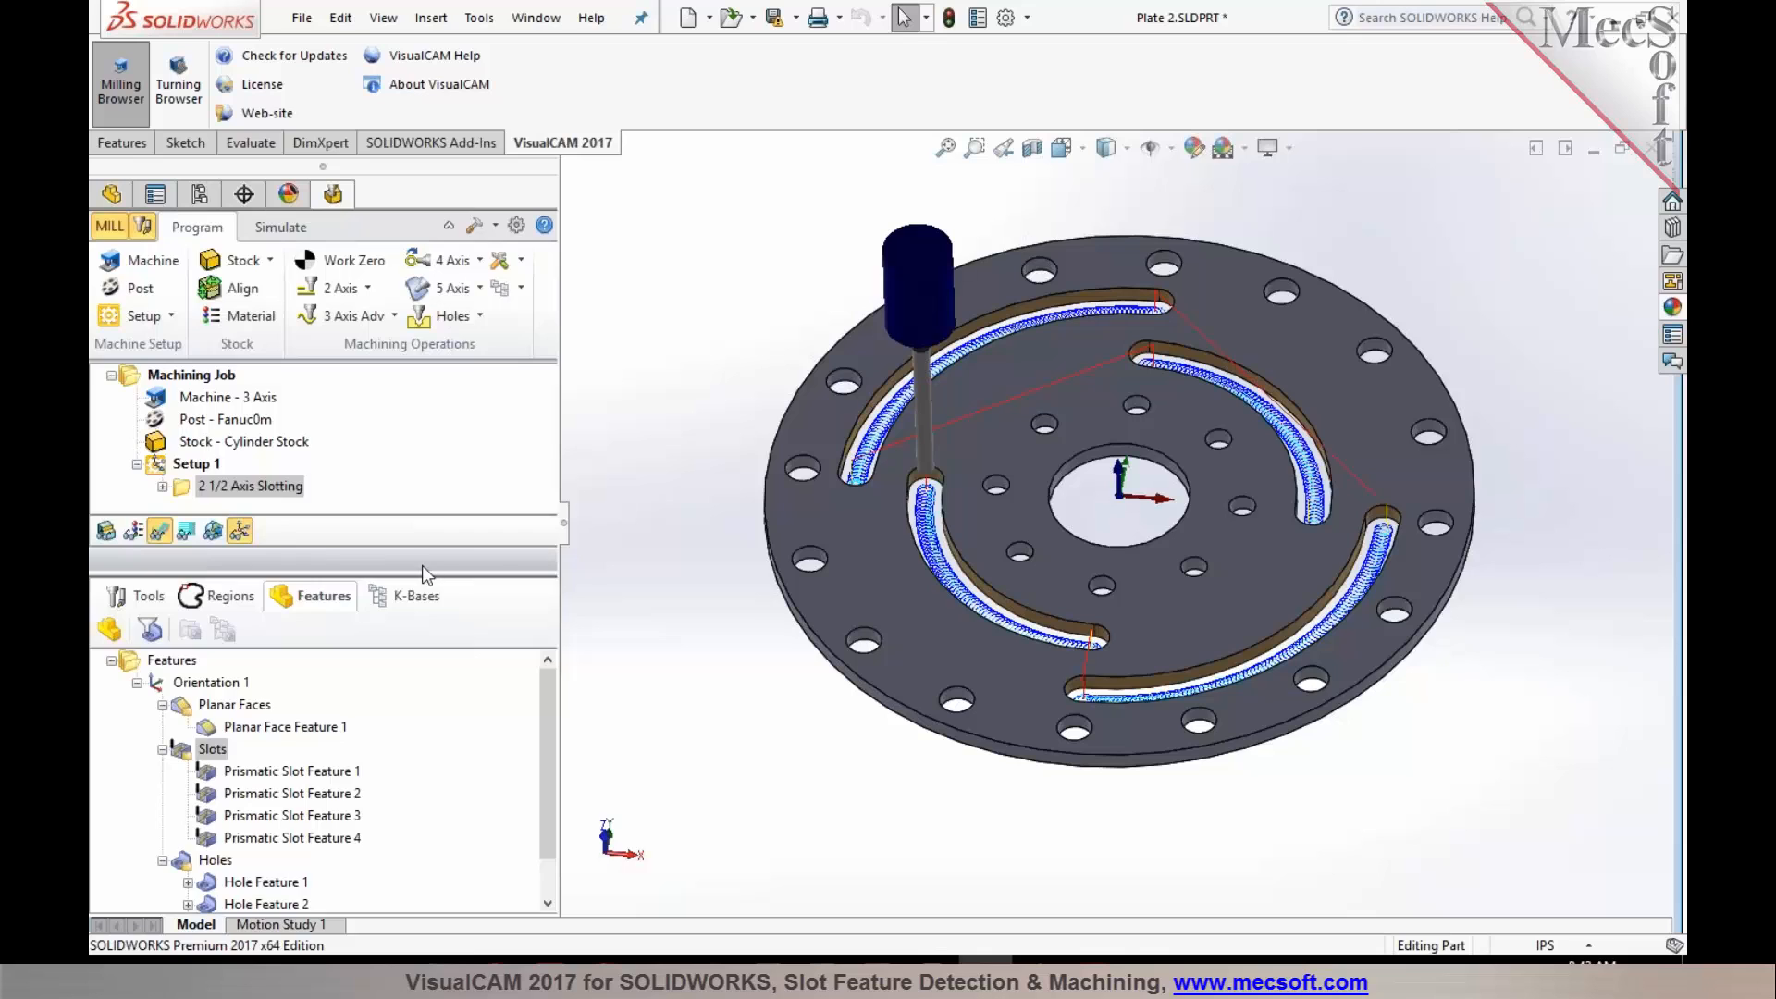
left_click_drag(422, 572, 421, 610)
left_click(148, 635)
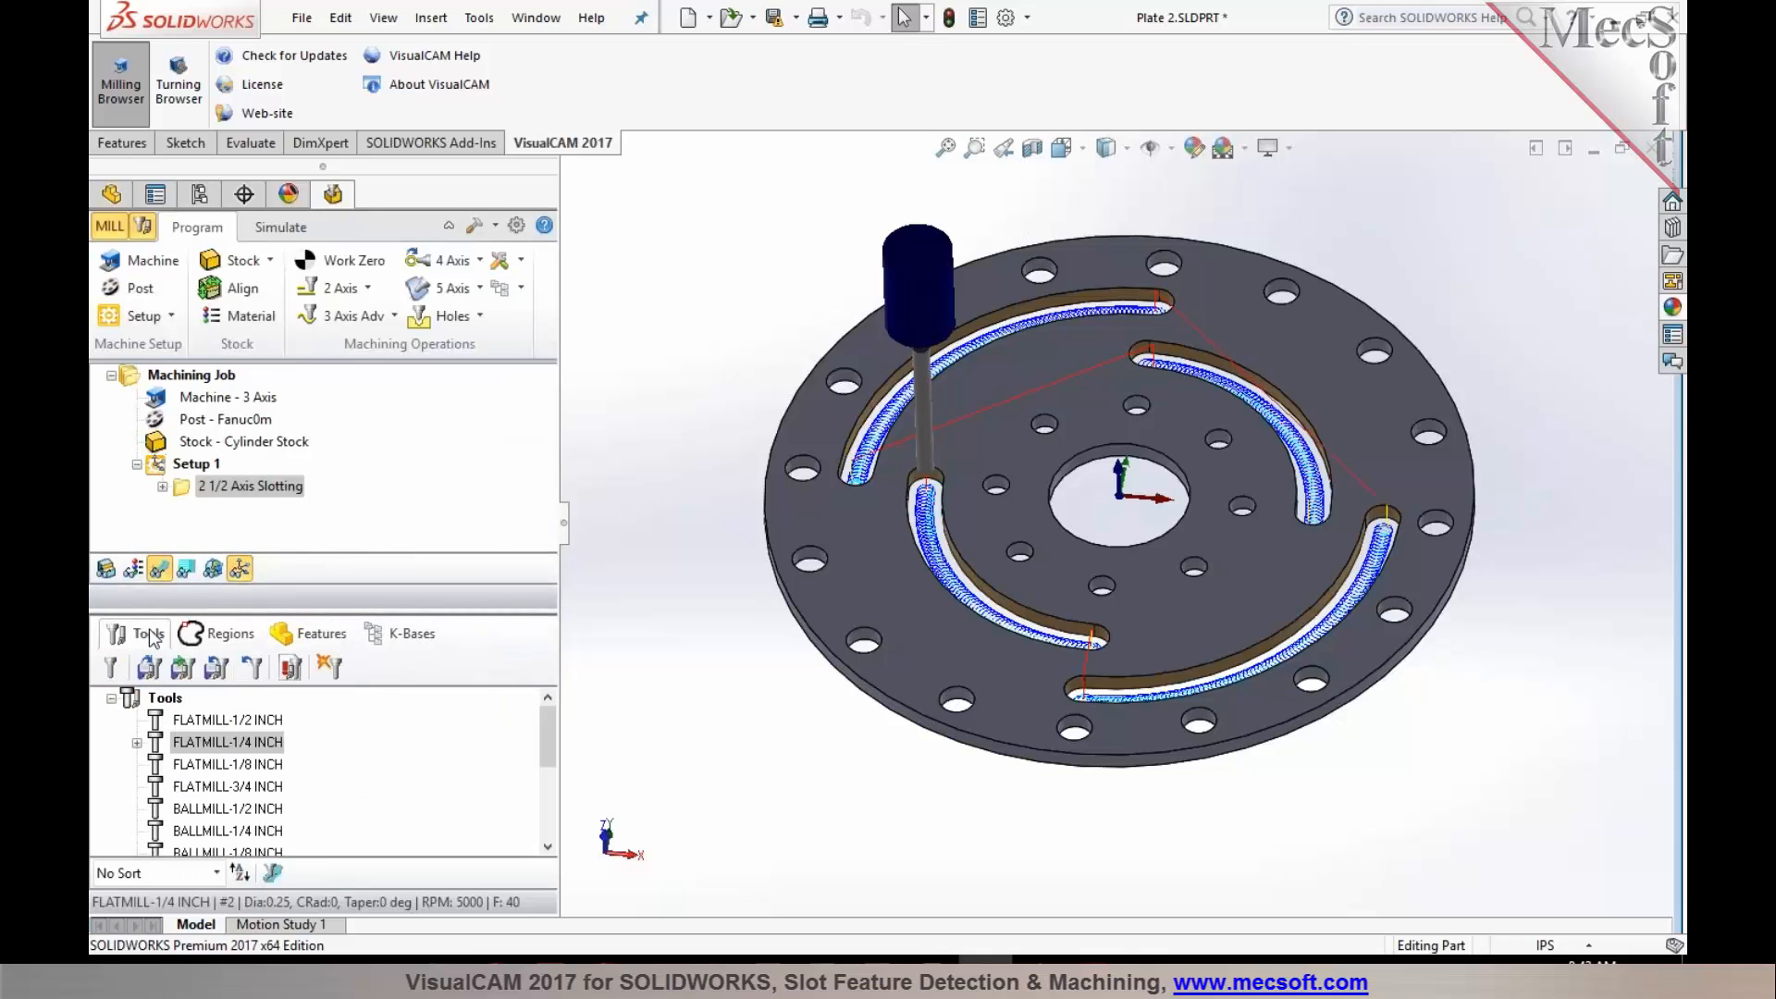
left_click_drag(169, 727, 198, 489)
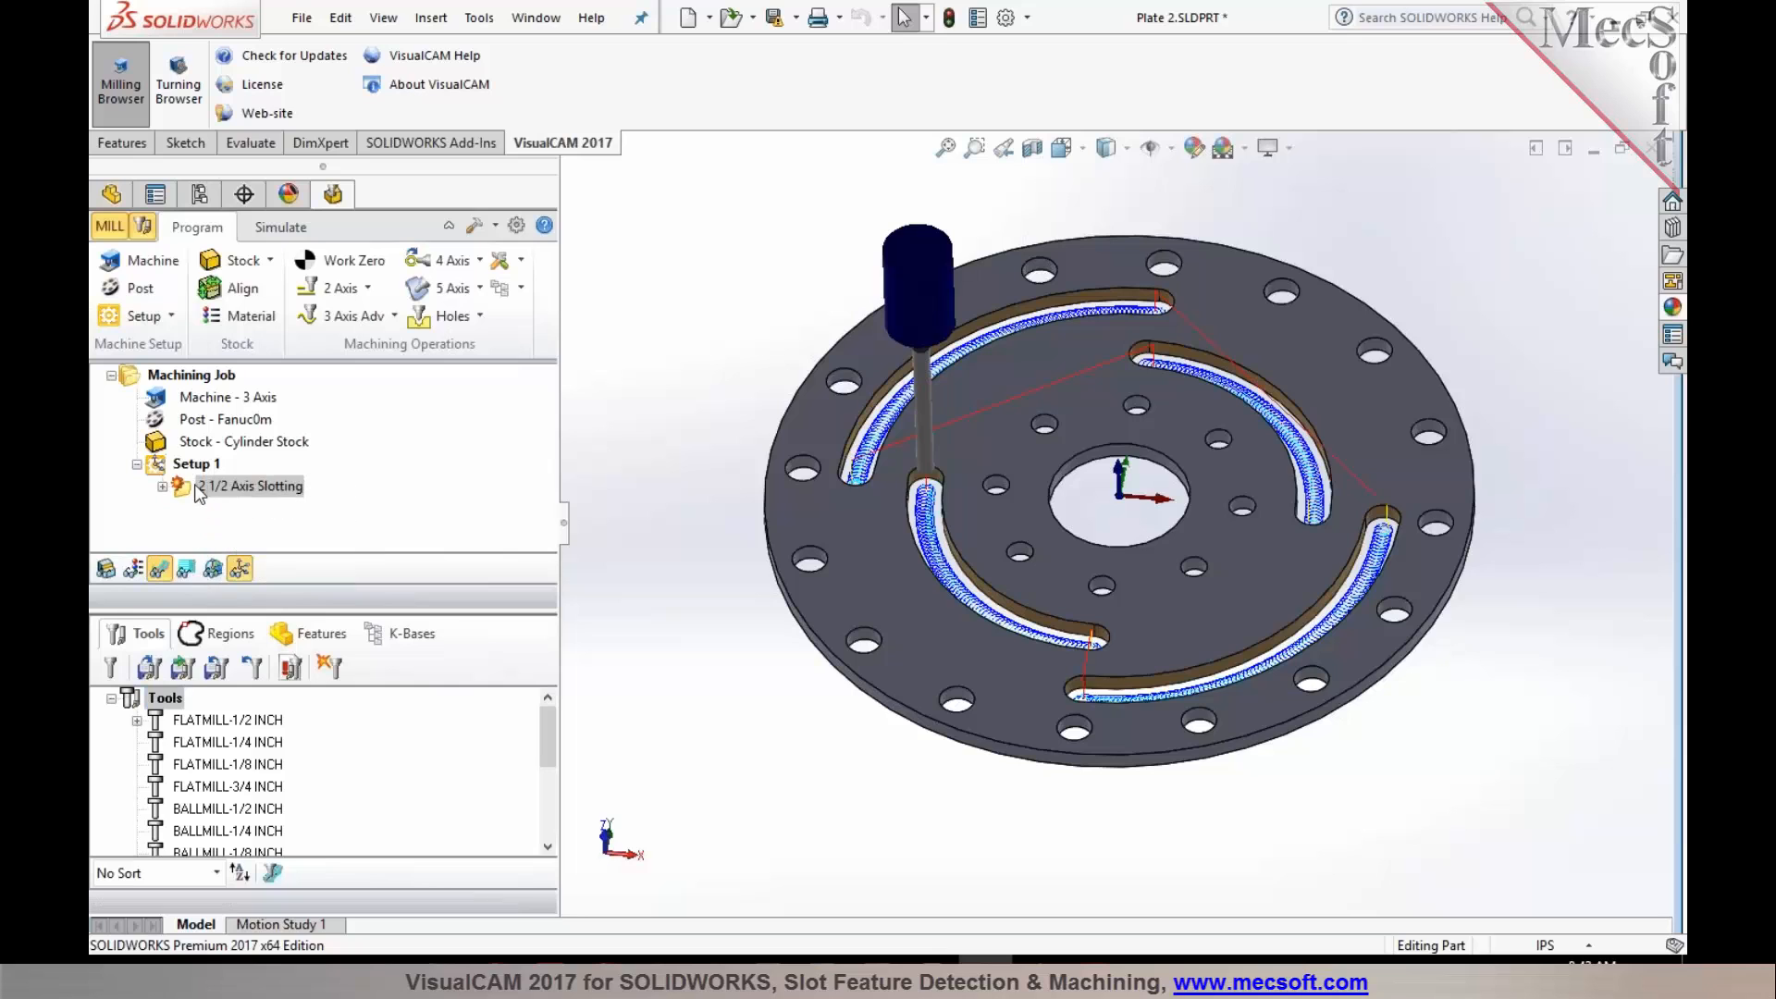
right_click(185, 490)
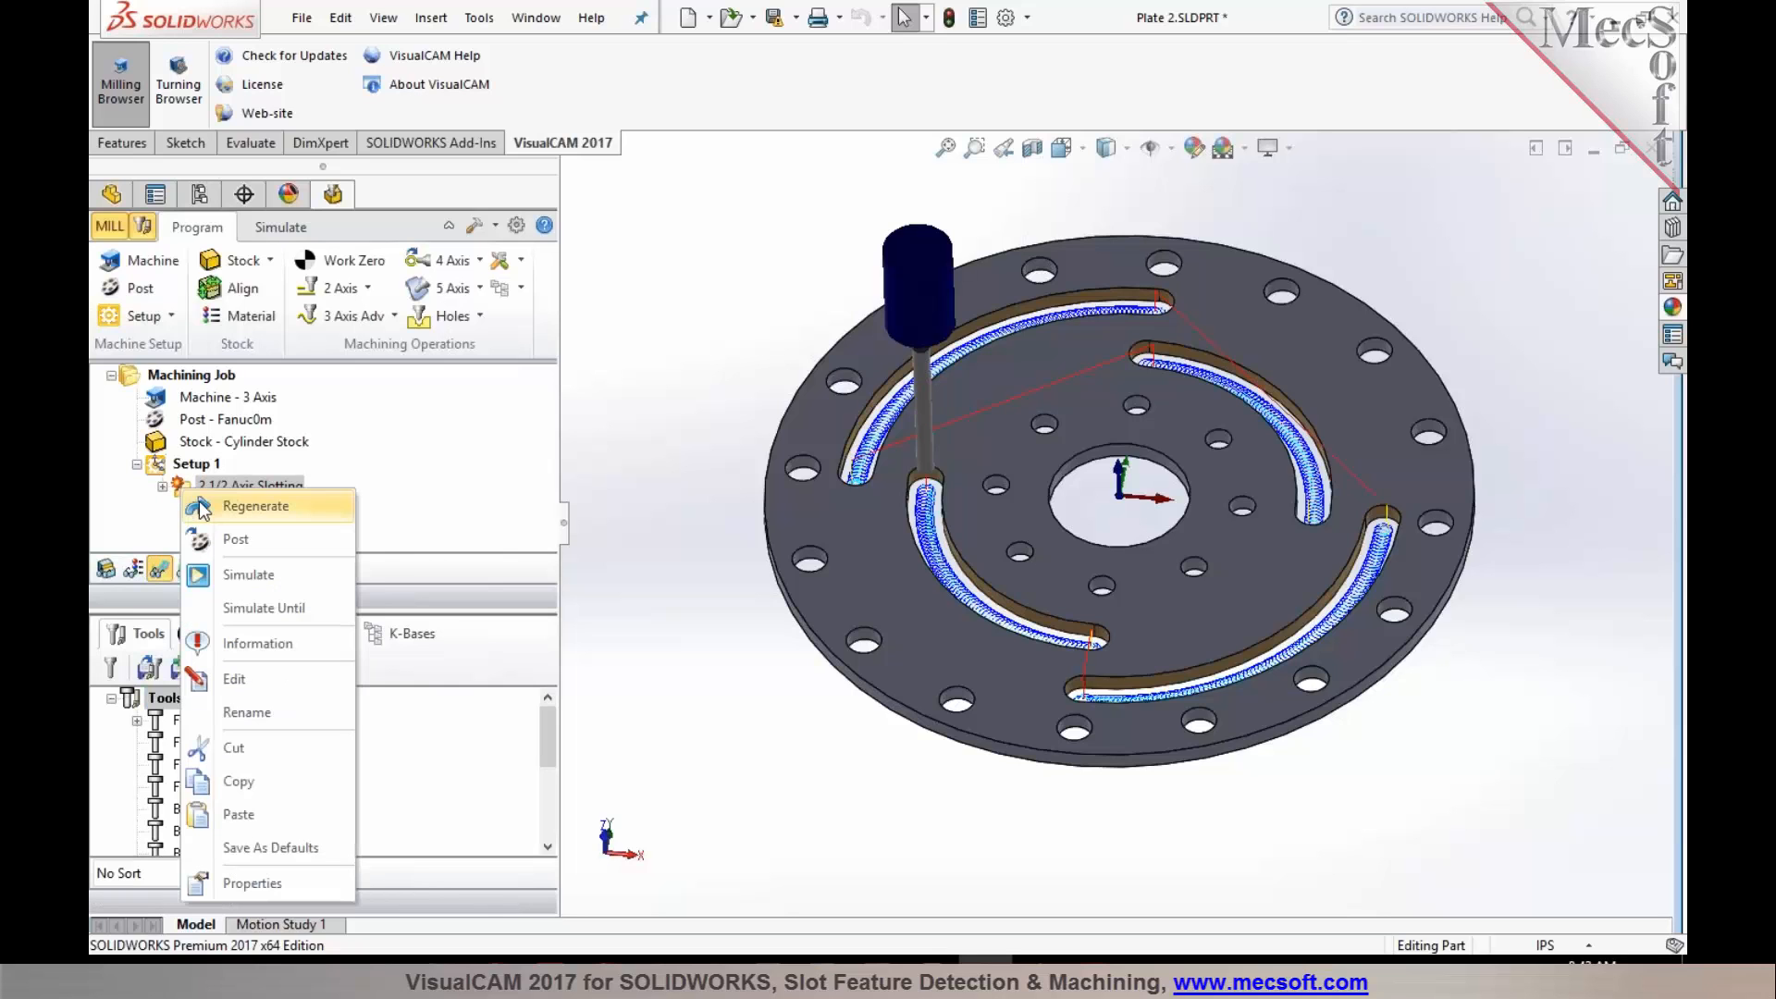
left_click(202, 507)
mouse_move(730, 394)
middle_mouse_down()
mouse_move(730, 476)
mouse_move(724, 407)
middle_mouse_up()
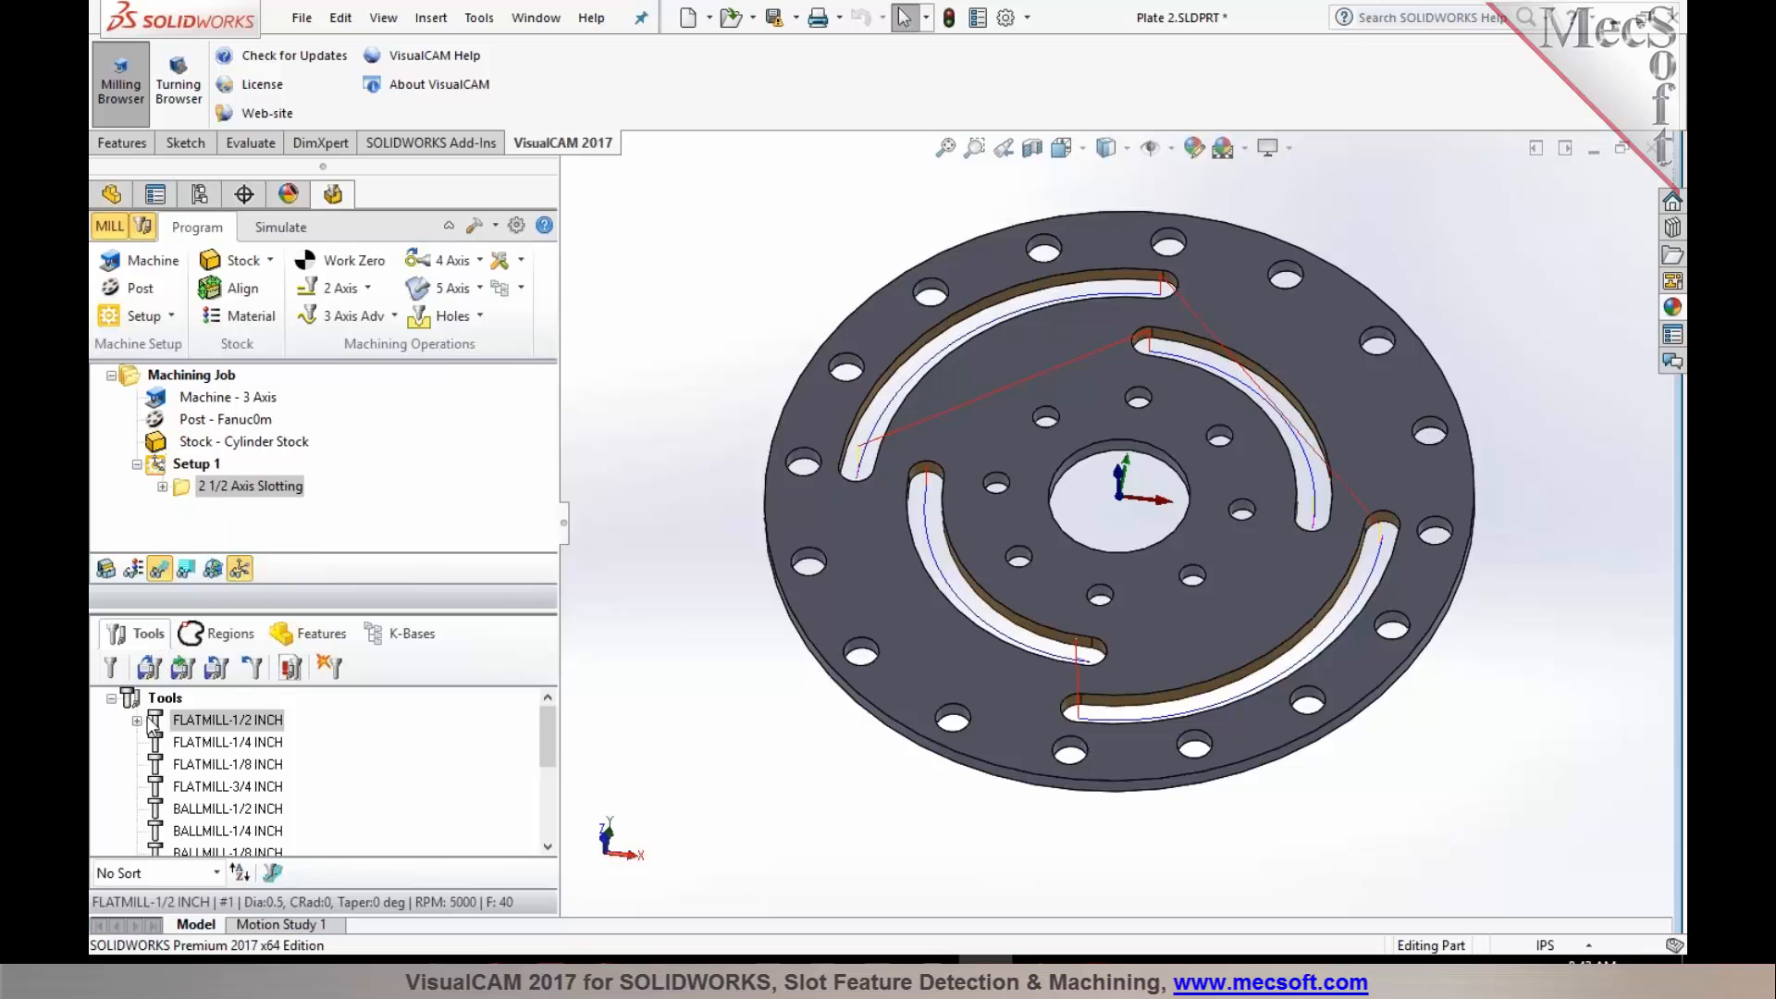
right_click(189, 488)
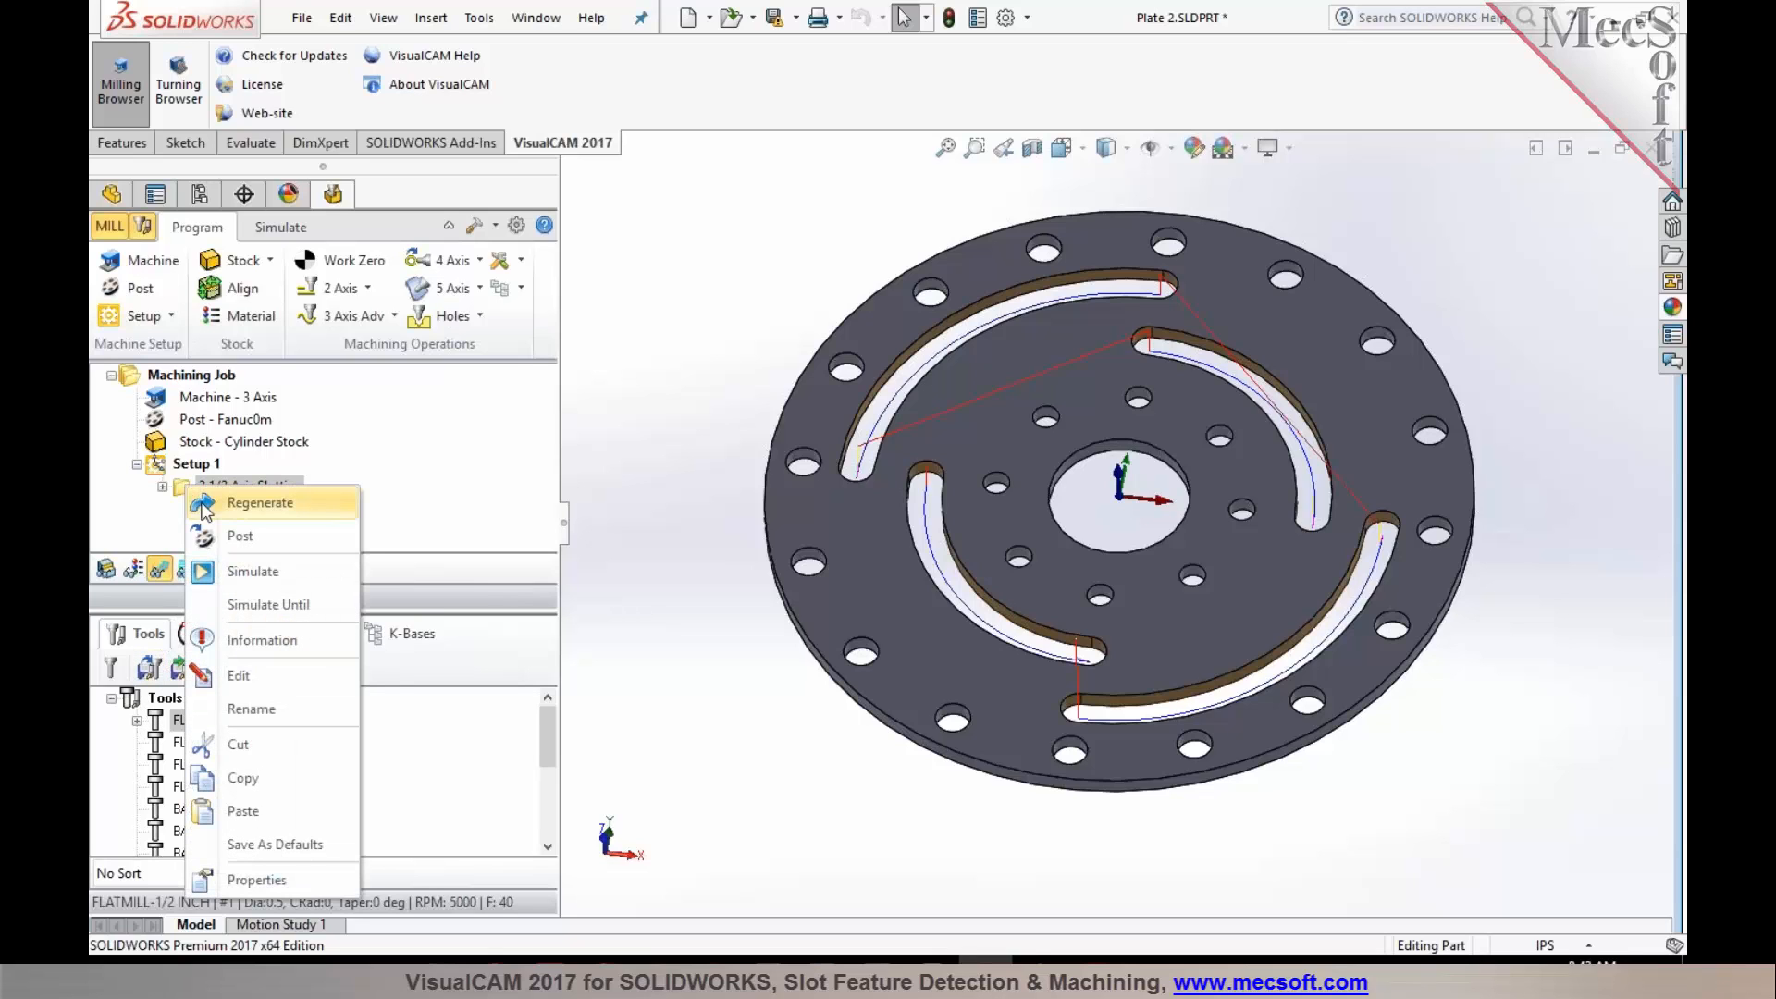
left_click(205, 507)
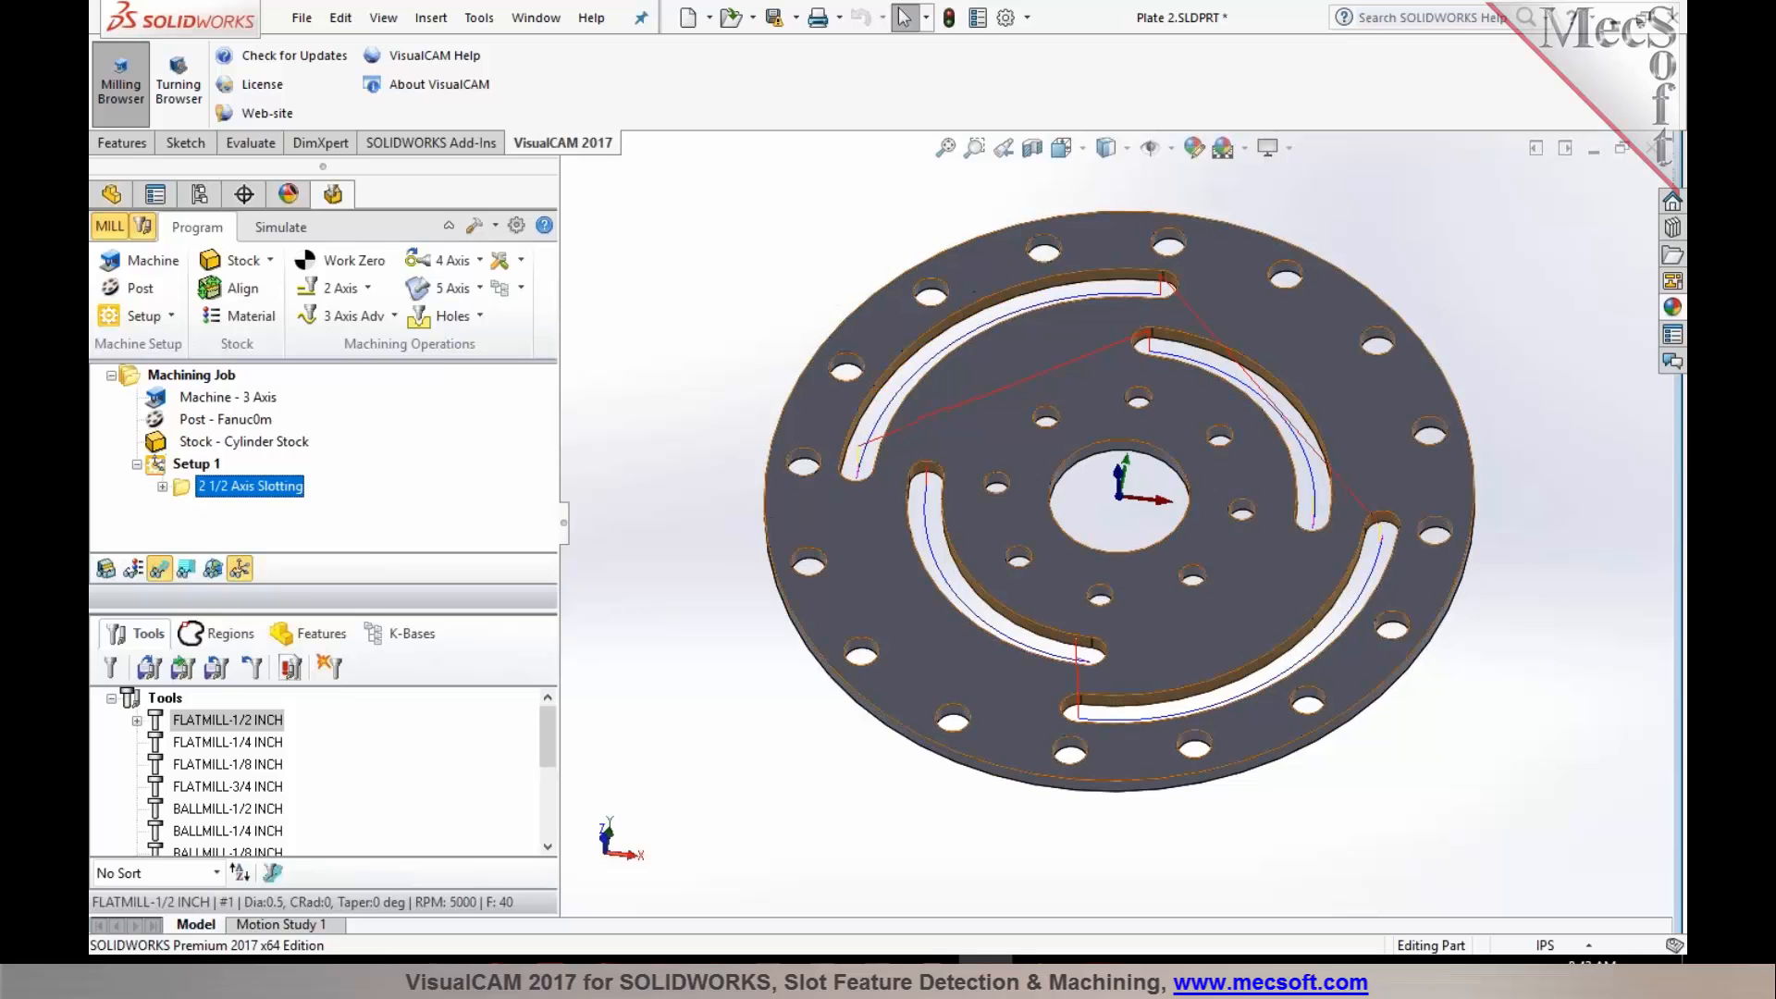
Simulate cutting the slots with the 1/2 inch flat mill and examine the cut stock from an angle.
left_click(281, 229)
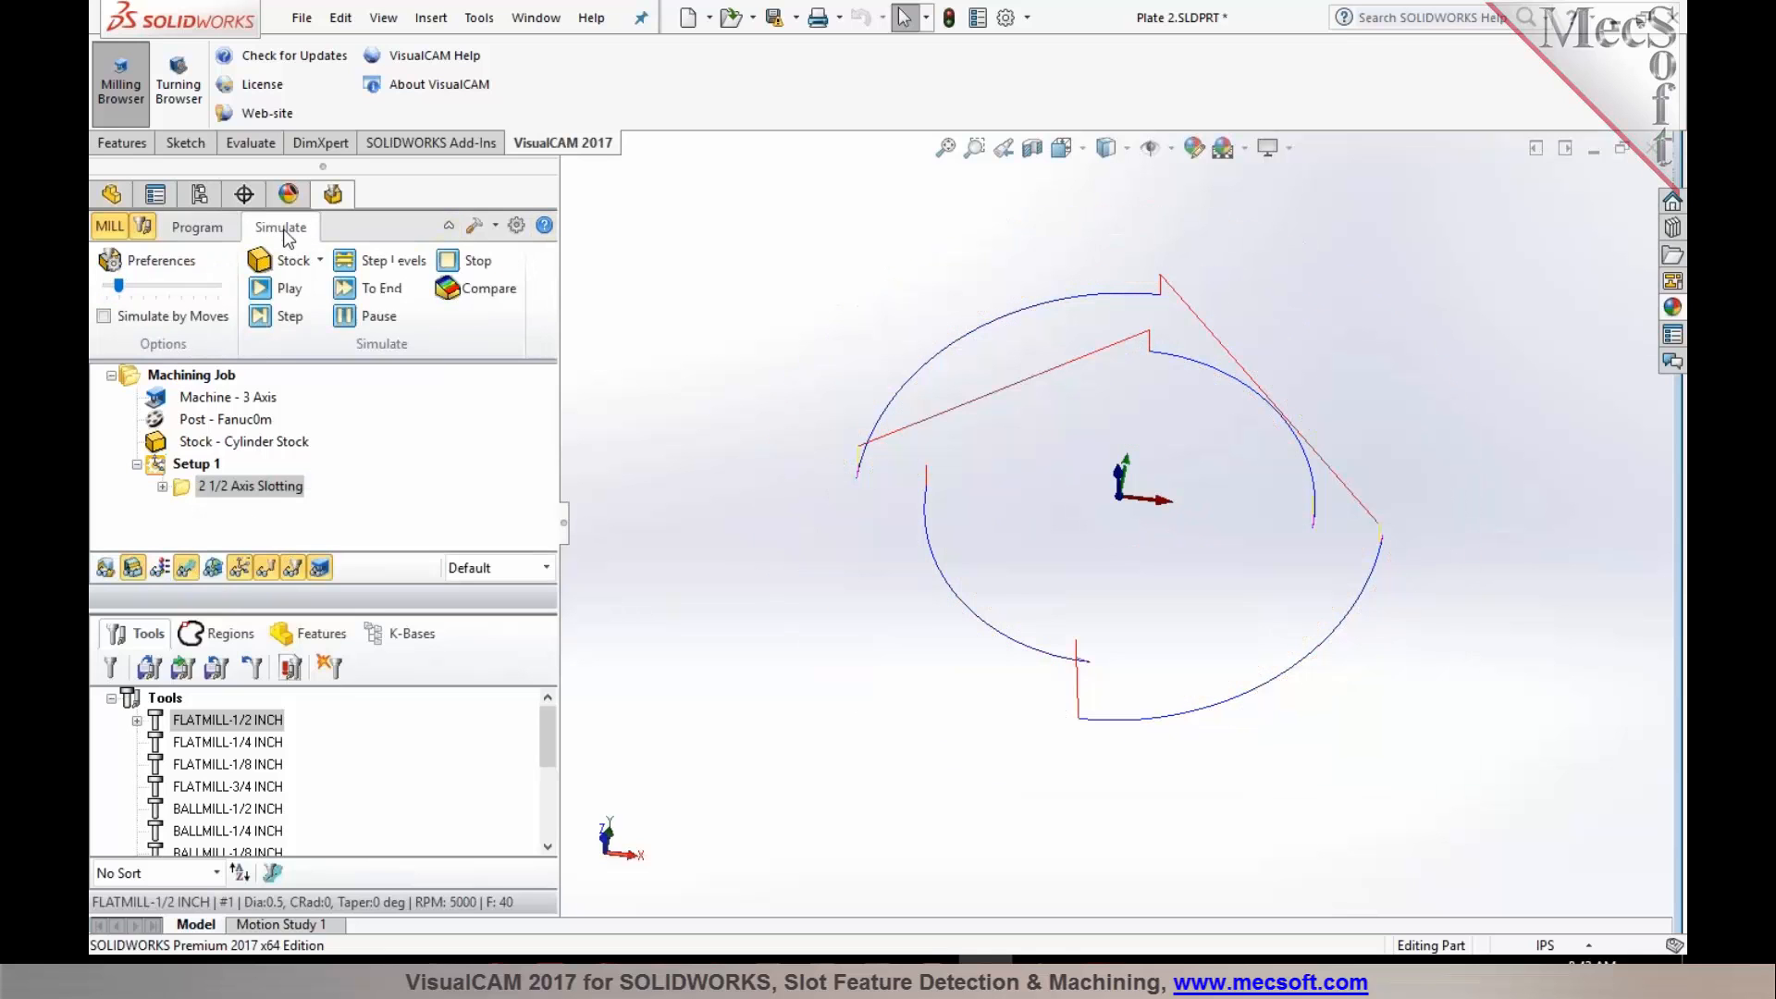
left_click(277, 291)
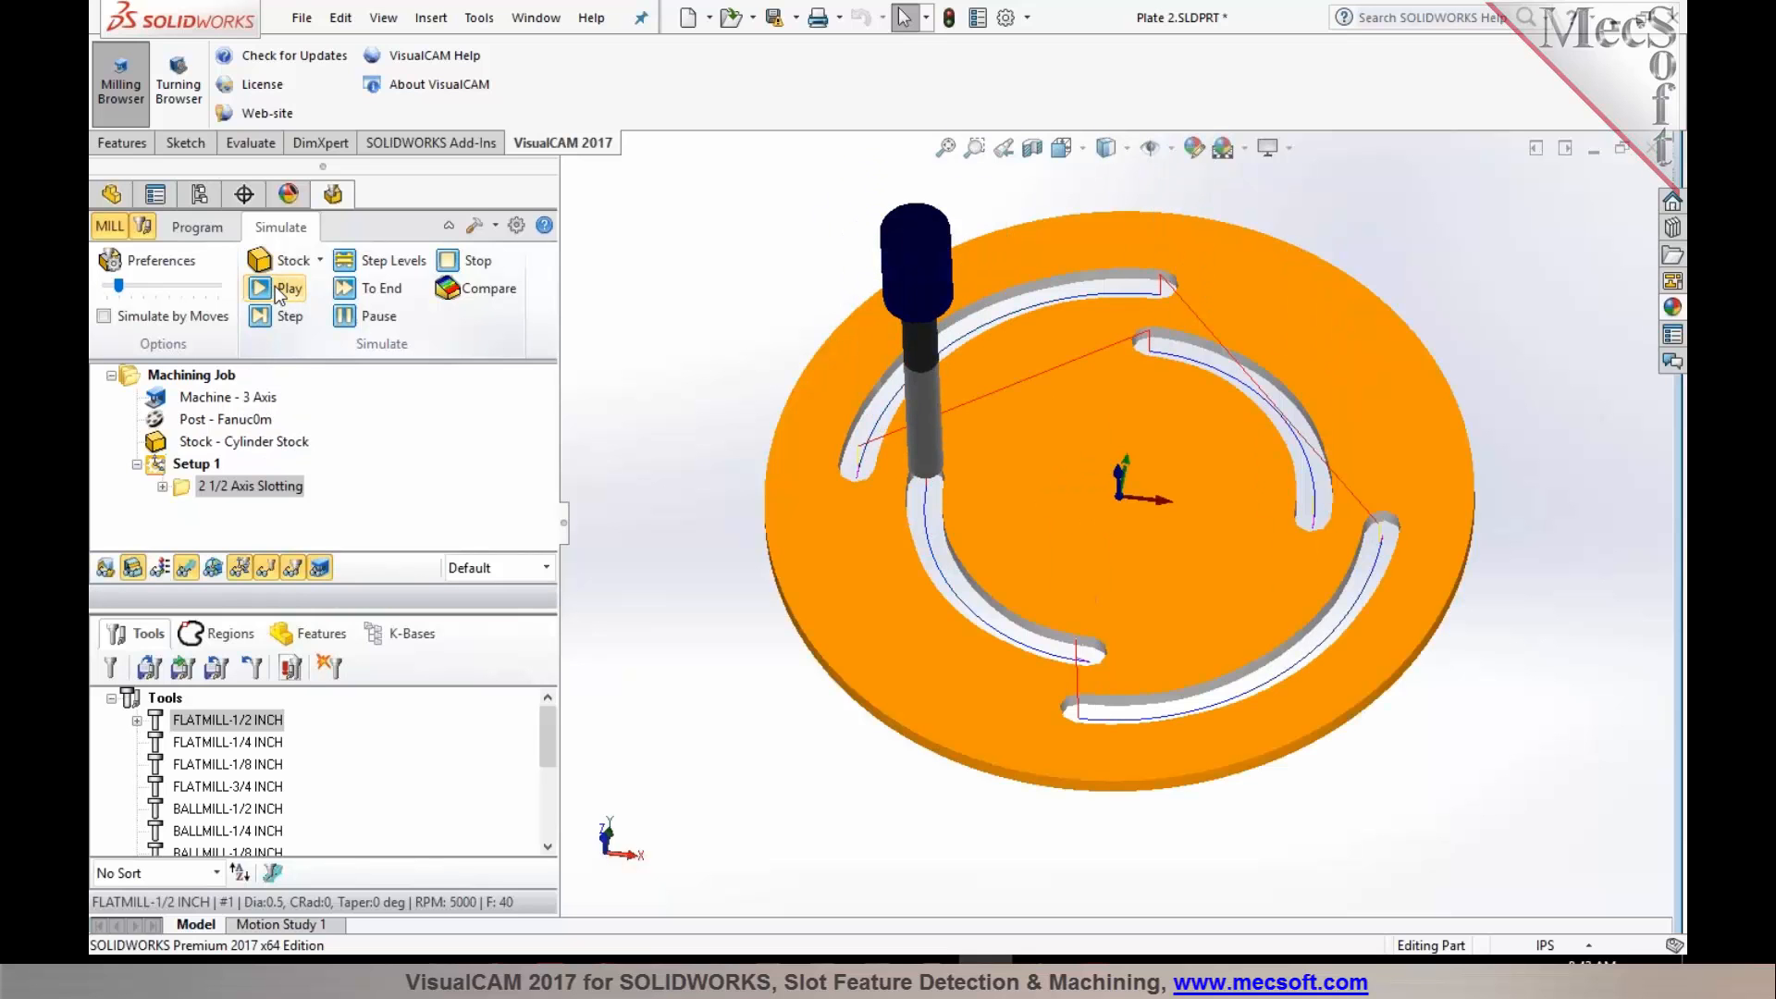
middle_click_drag(734, 396, 732, 351)
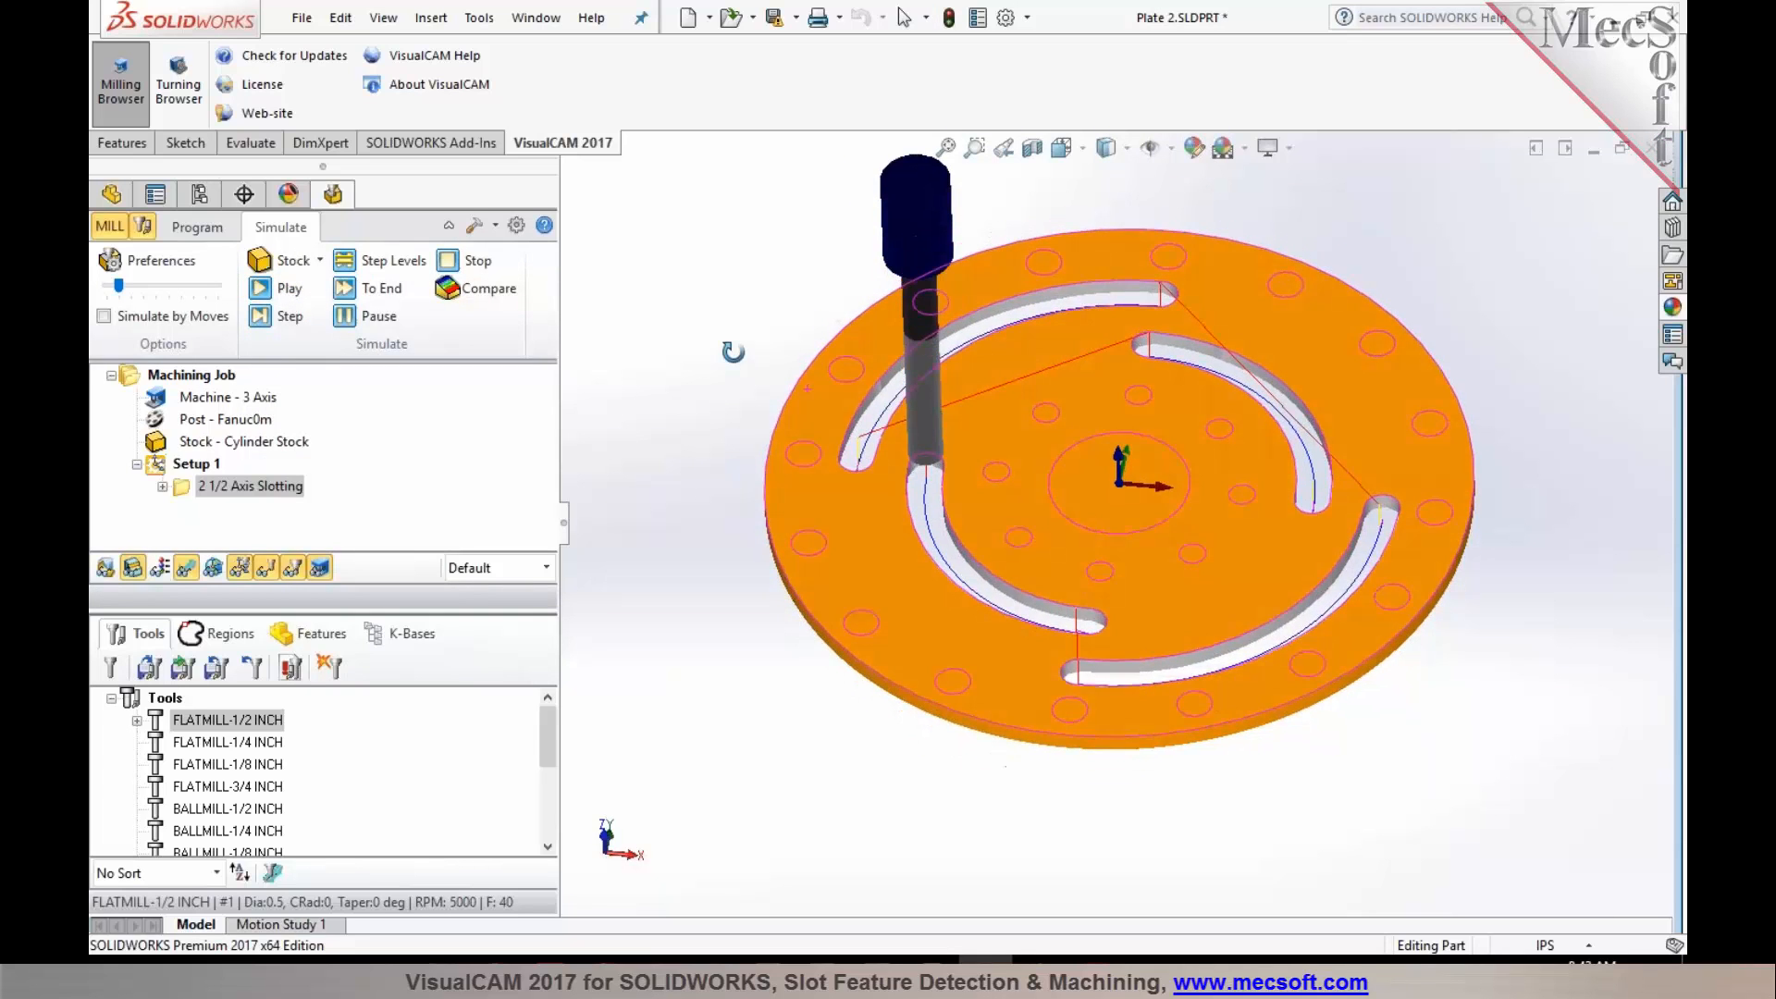
Assign the FLATMILL-1/4 INCH tool to the 2 1/2 Axis Slotting operation again and regenerate the toolpath.
left_click(197, 227)
left_click(159, 745)
left_click_drag(159, 747, 194, 488)
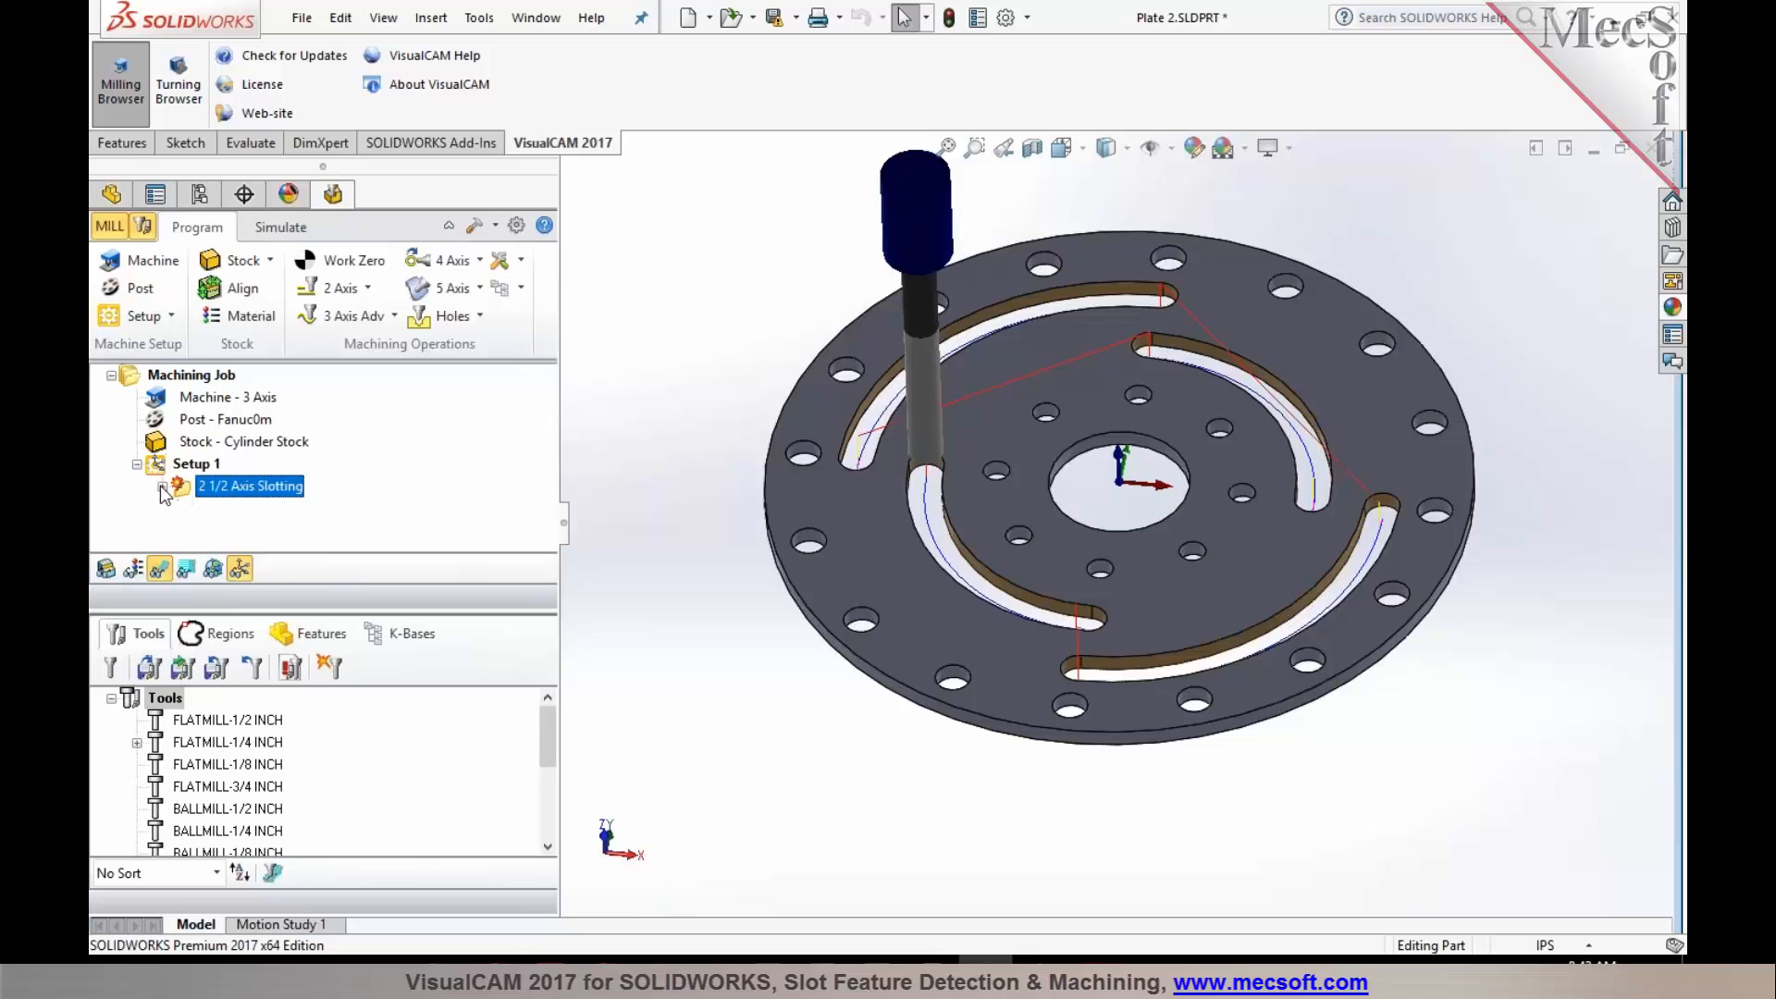
left_click(162, 487)
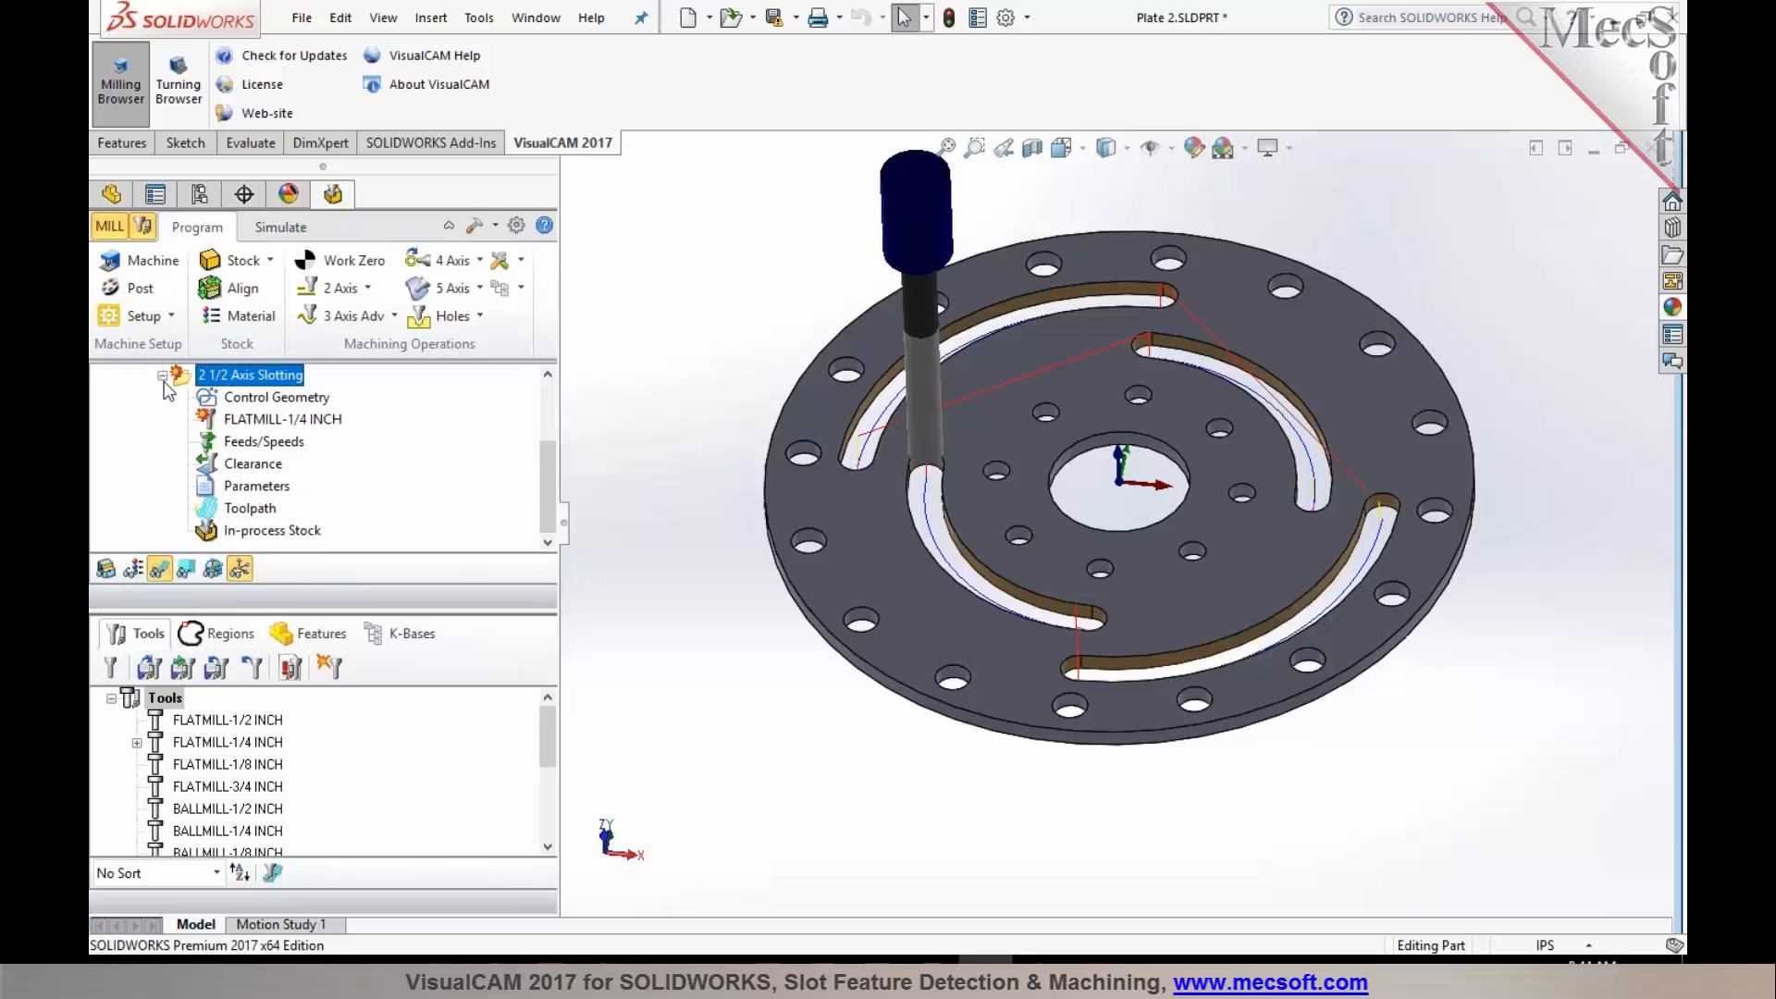
left_click(161, 375)
right_click(179, 486)
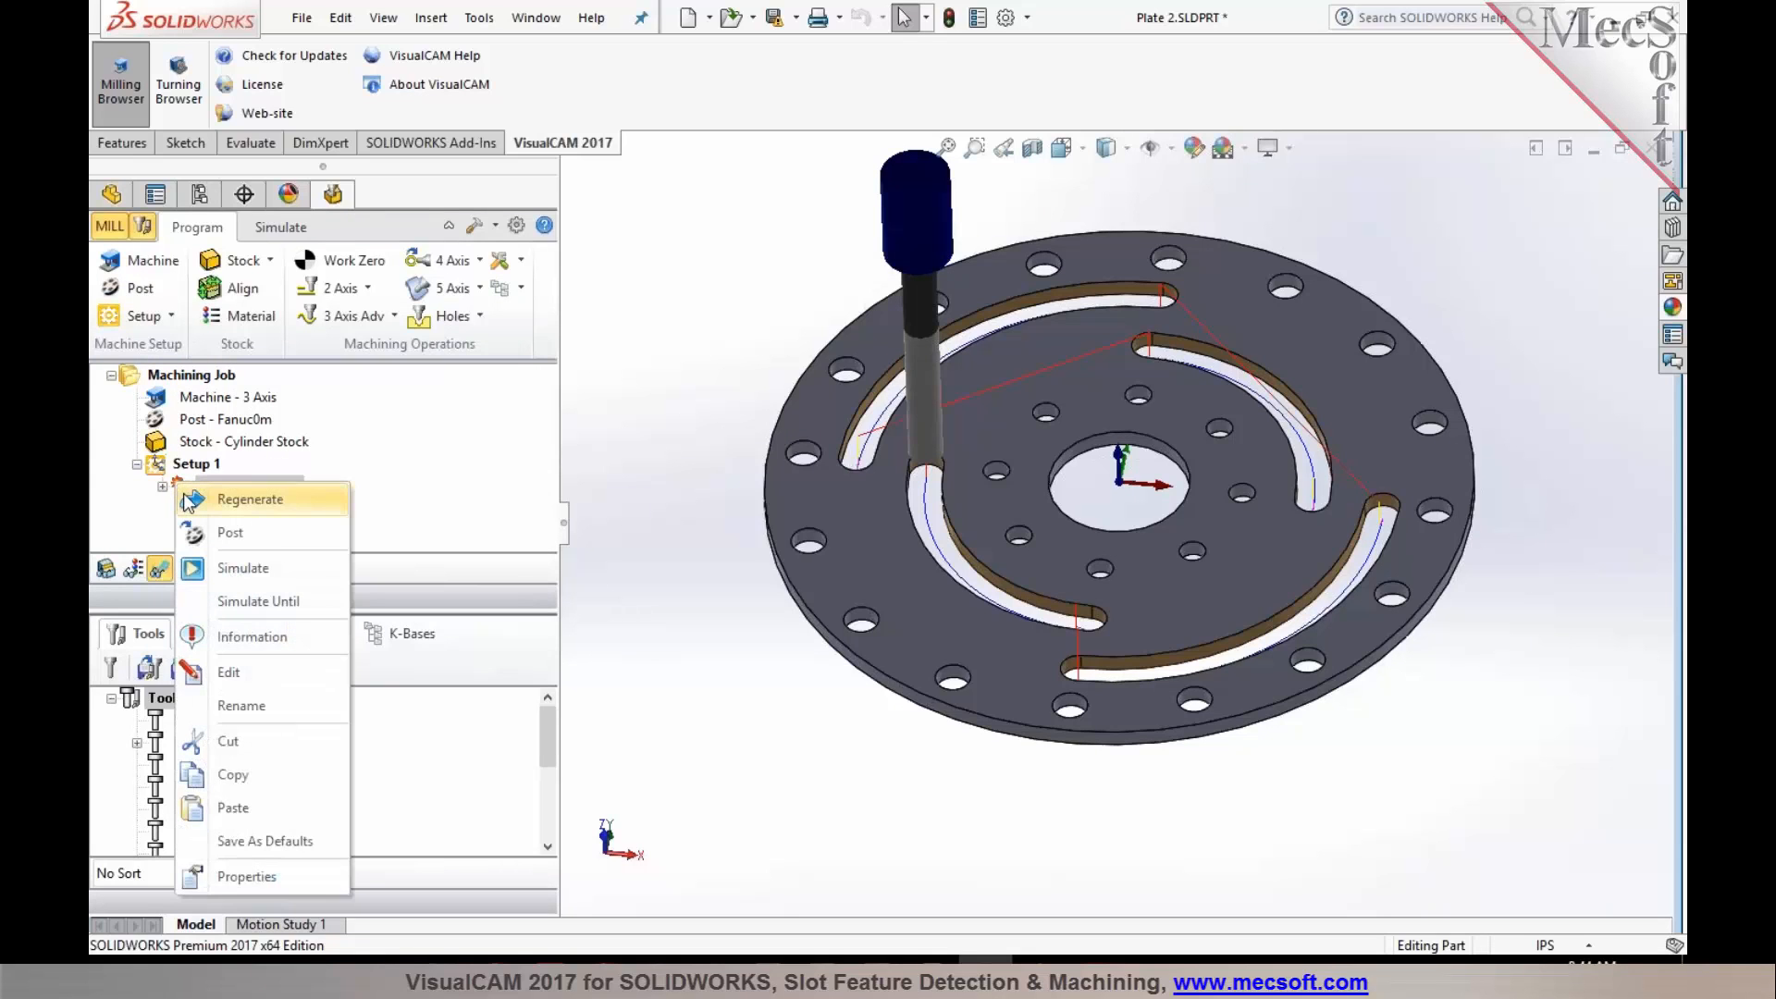
left_click(191, 501)
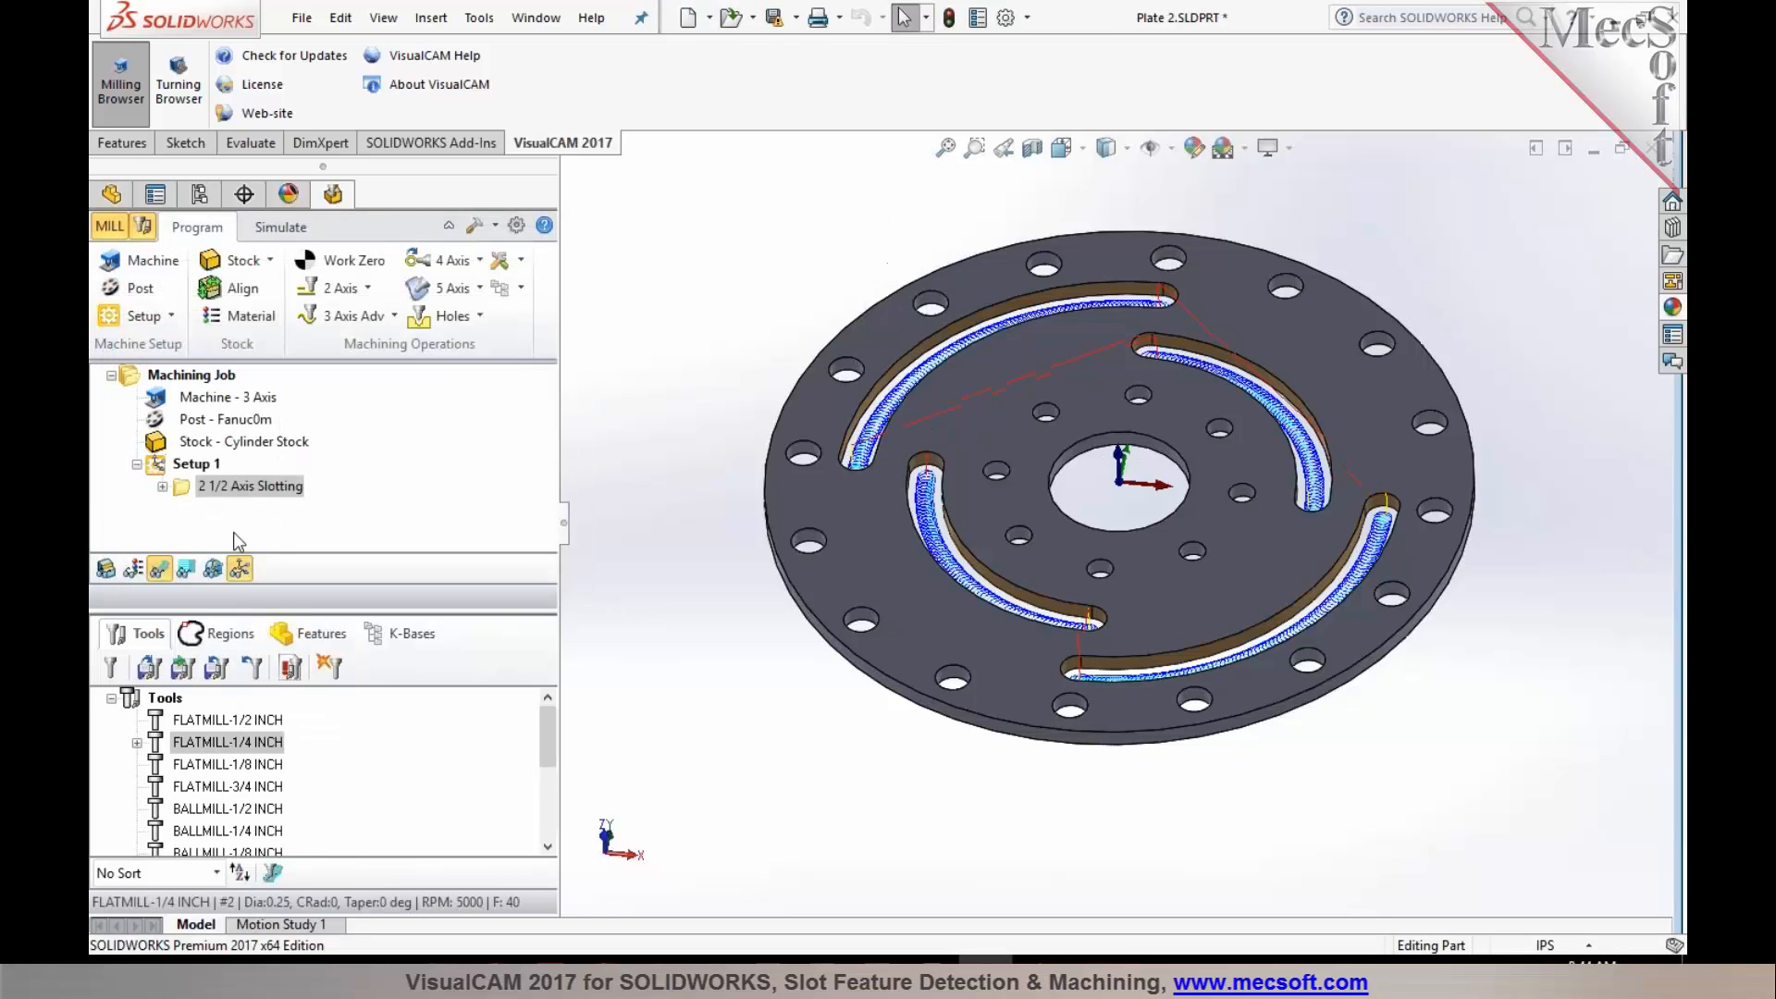
Examine the regenerated 1/4 inch toolpath up close in the slots and across the whole plate.
middle_click_drag(728, 704, 722, 739)
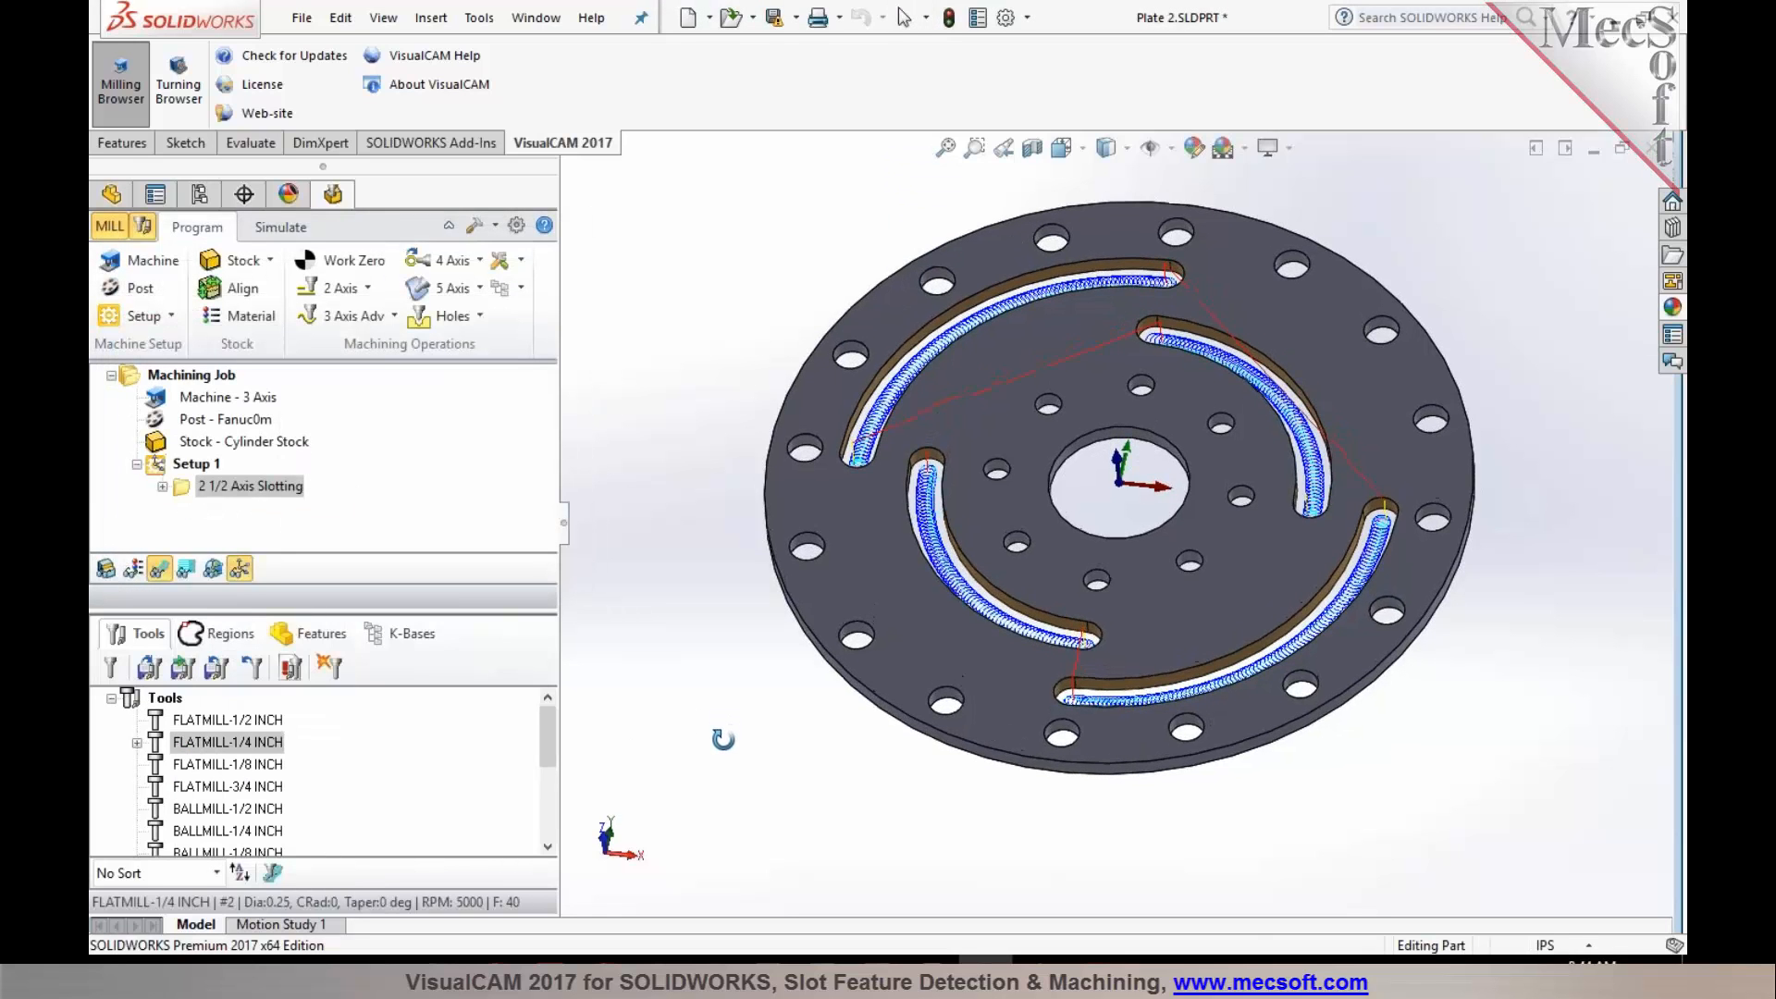
scroll(963, 474, "down", 1)
scroll(963, 475, "down", 3)
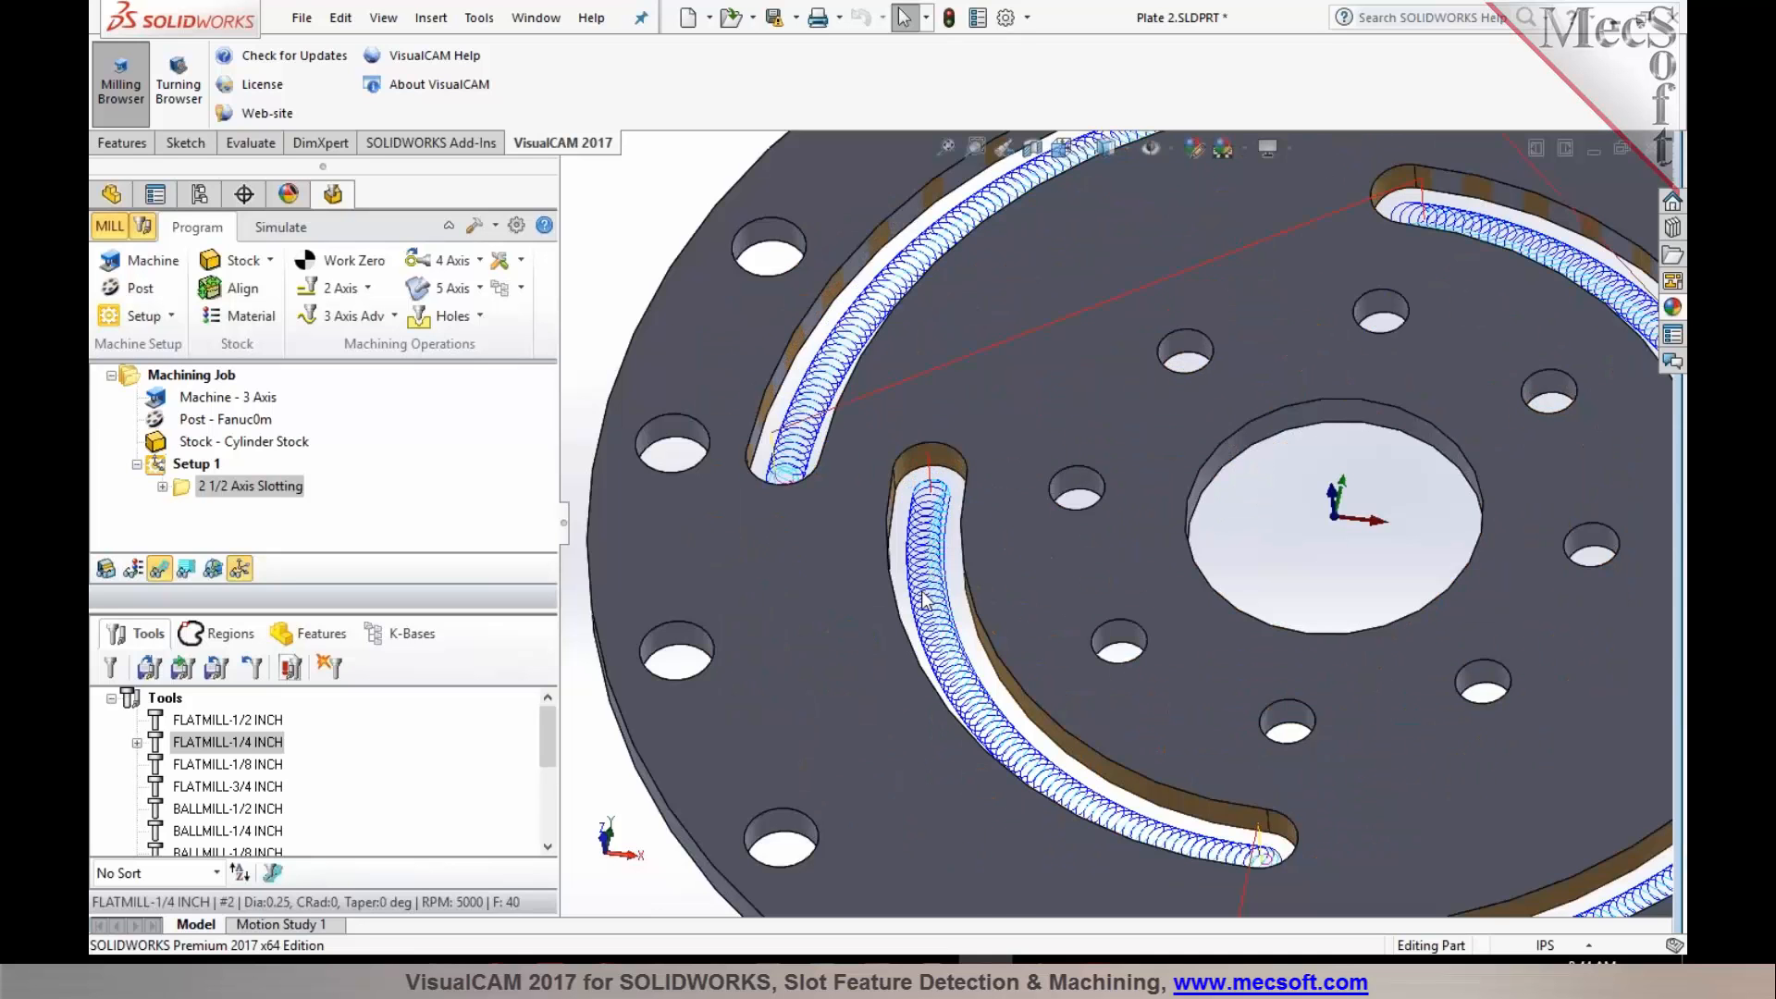
scroll(926, 601, "up", 5)
middle_click_drag(1253, 556, 1277, 554)
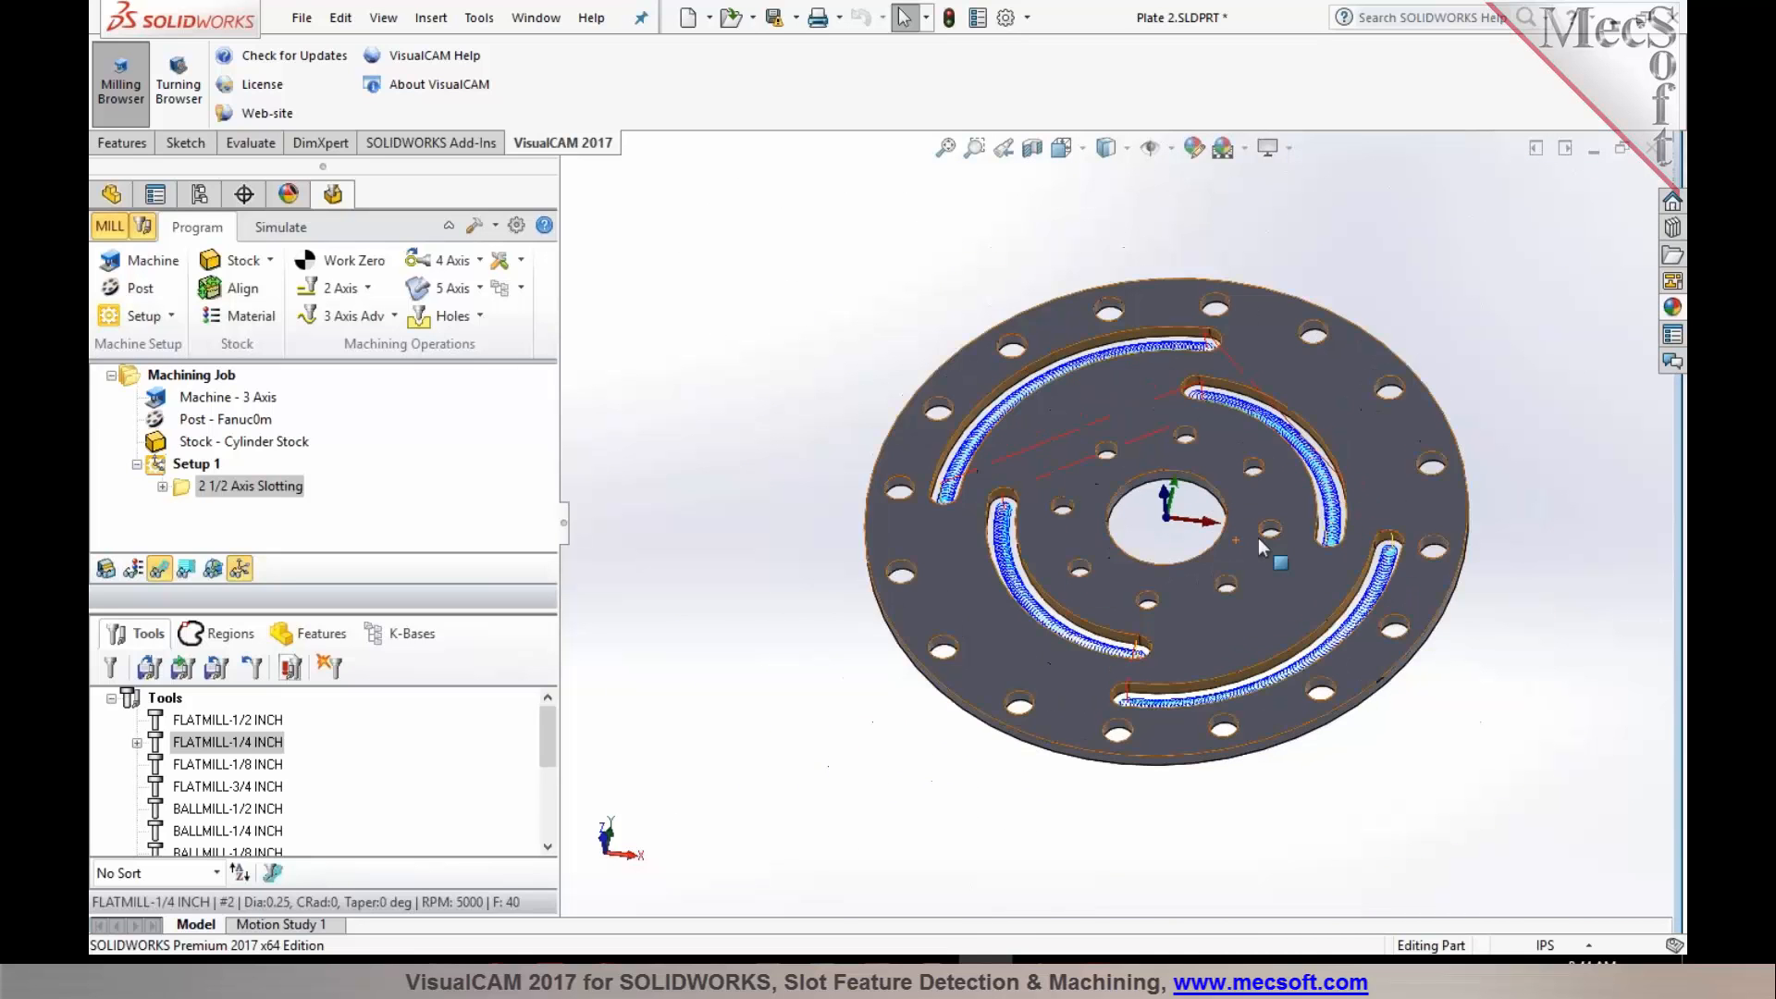
scroll(1277, 555, "down", 1)
middle_click_drag(1161, 612, 1110, 580)
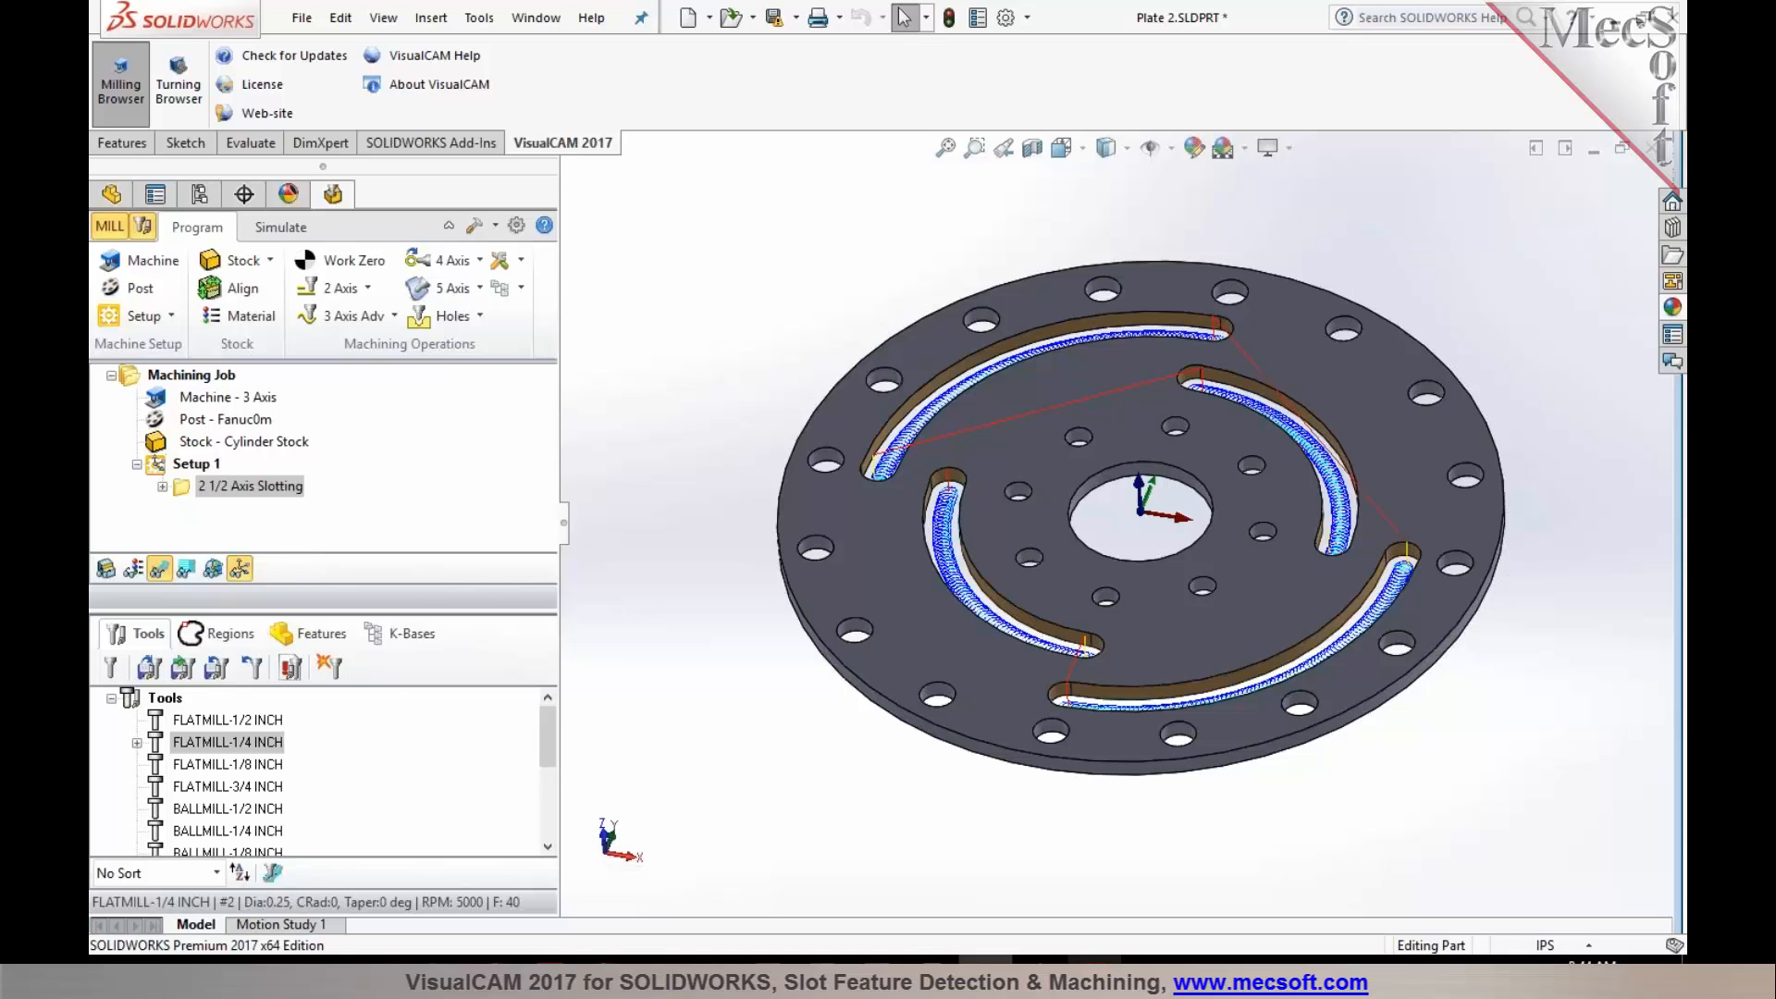
Switch to Adobe Reader to view the 2017 Feature Based Machining.pdf chart of feature types.
left_click(1089, 975)
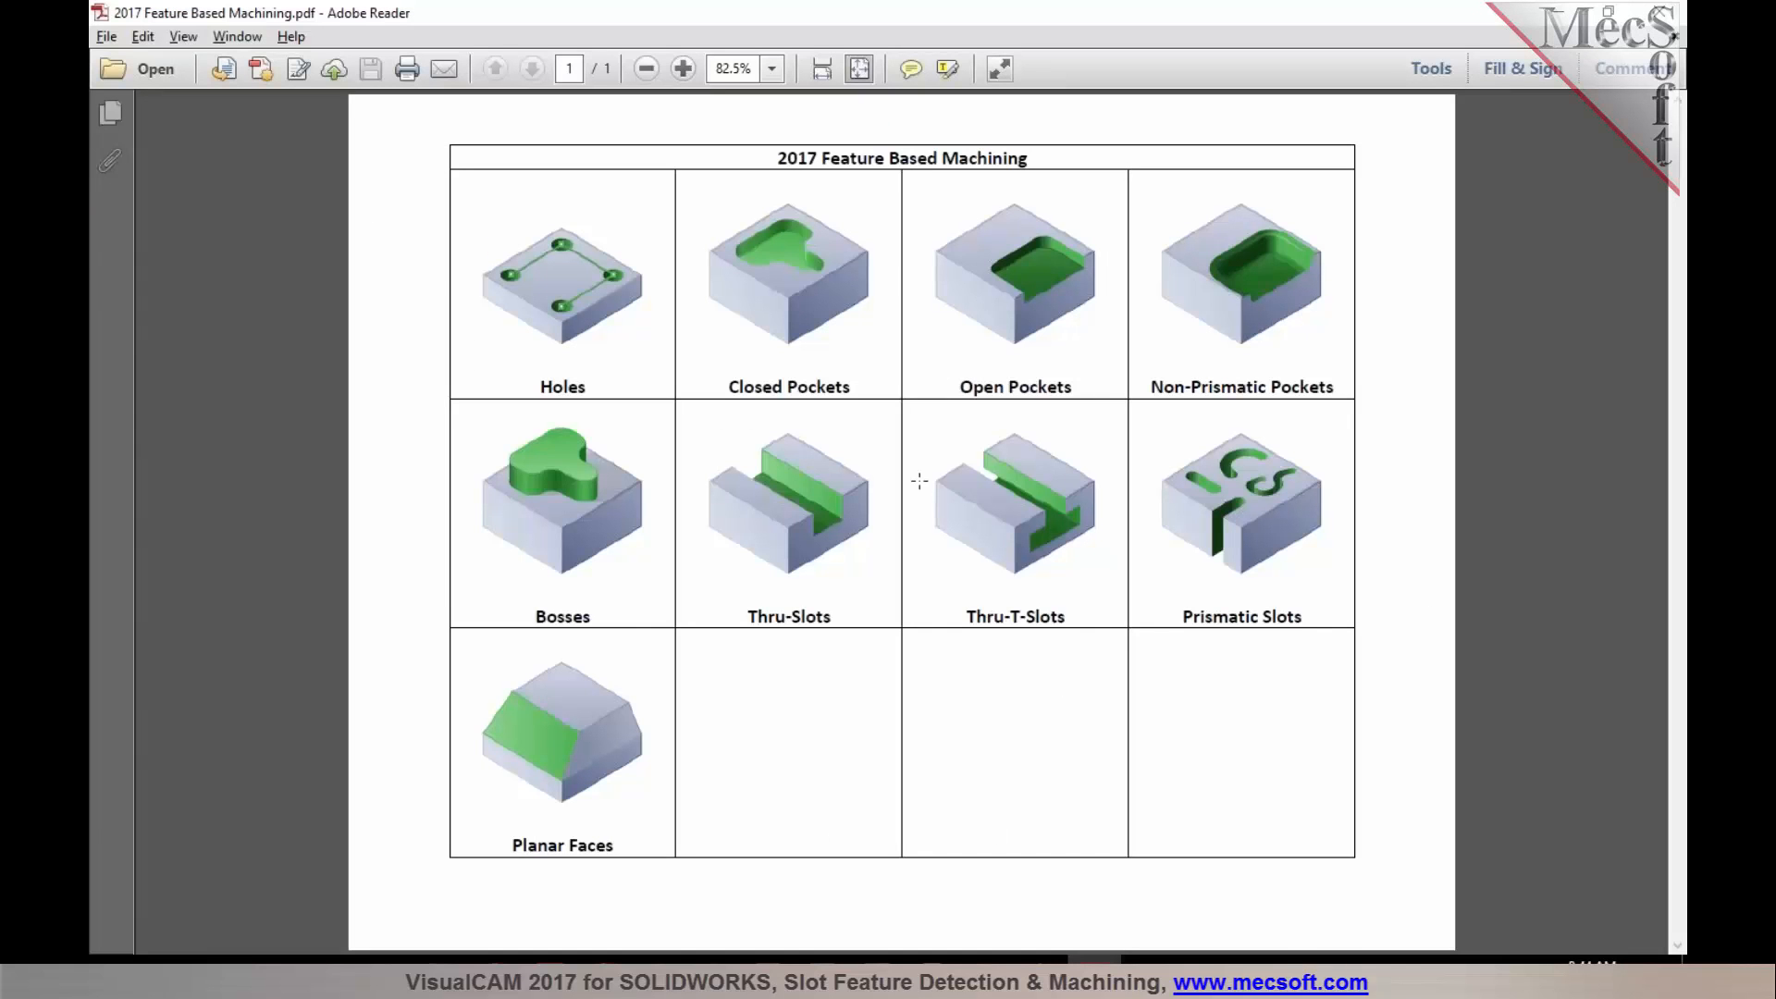